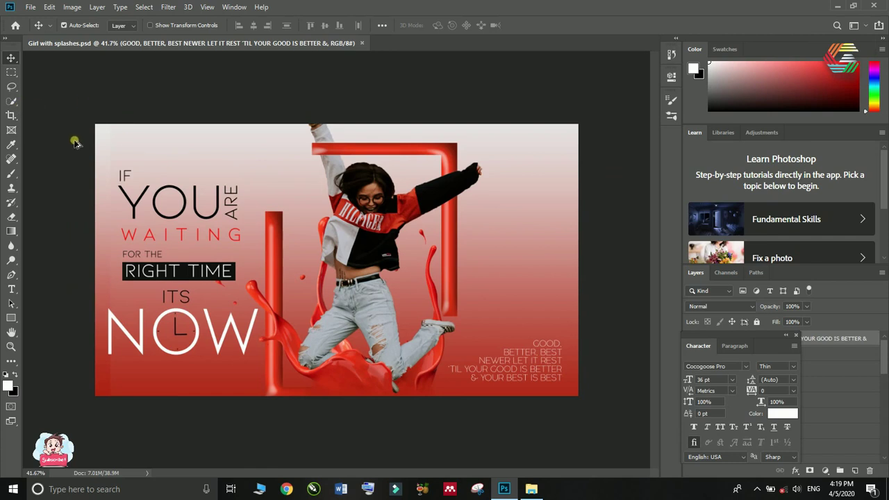
Open the JPG of the girl jumping before orange shutters from the Youtube folder as its own Photoshop document.
scroll(132, 155, "up", 2)
scroll(234, 155, "down", 3)
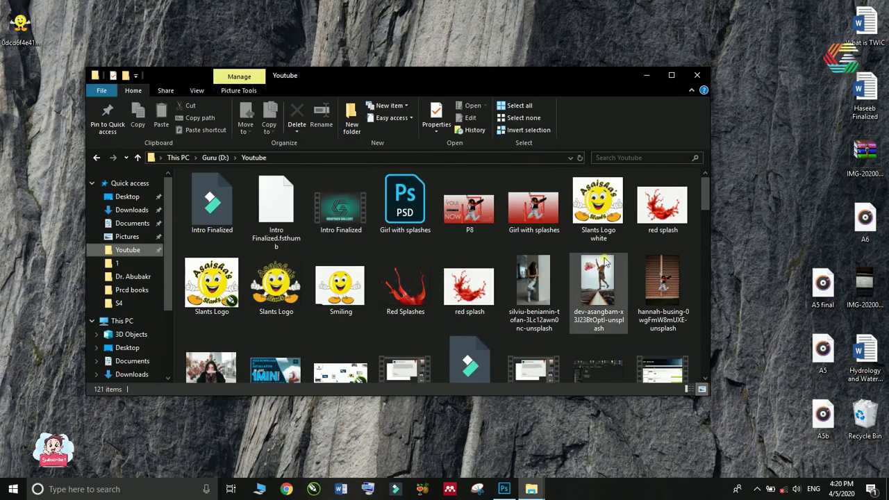
left_click_drag(660, 285, 436, 41)
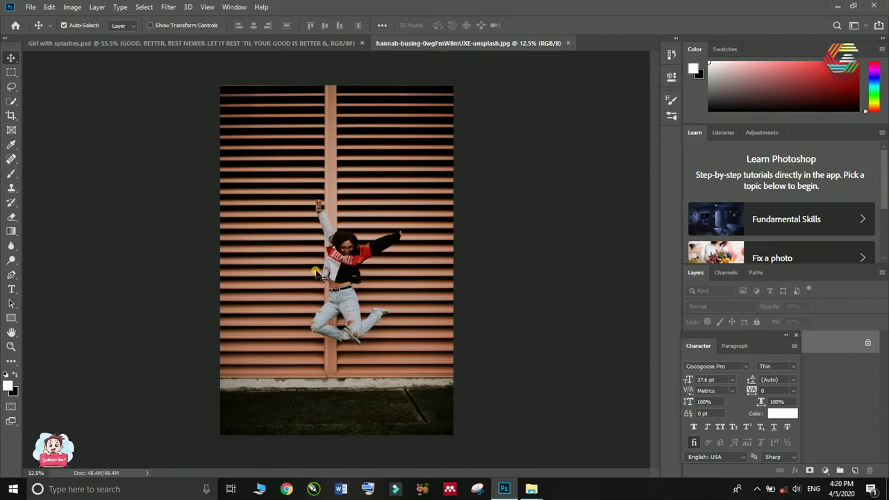
Examine the jumping girl's outline against the shutters, from her raised hand to her shoes.
scroll(316, 274, "up", 5)
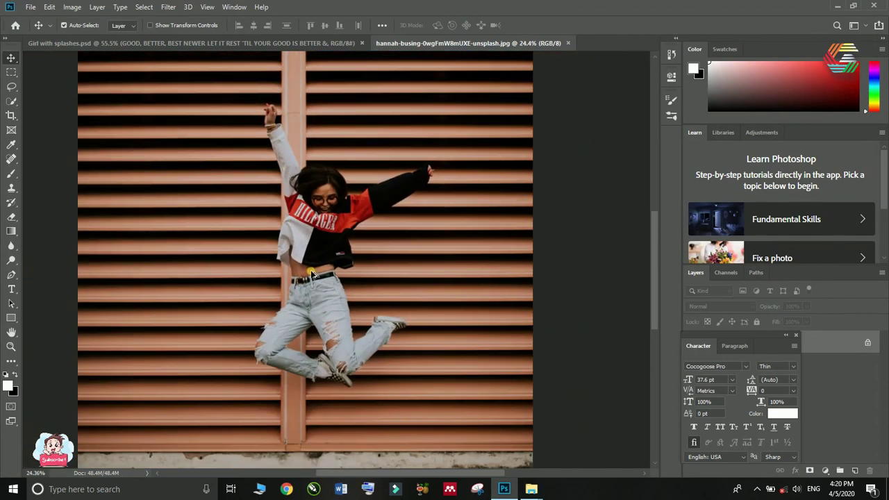
scroll(312, 275, "up", 3)
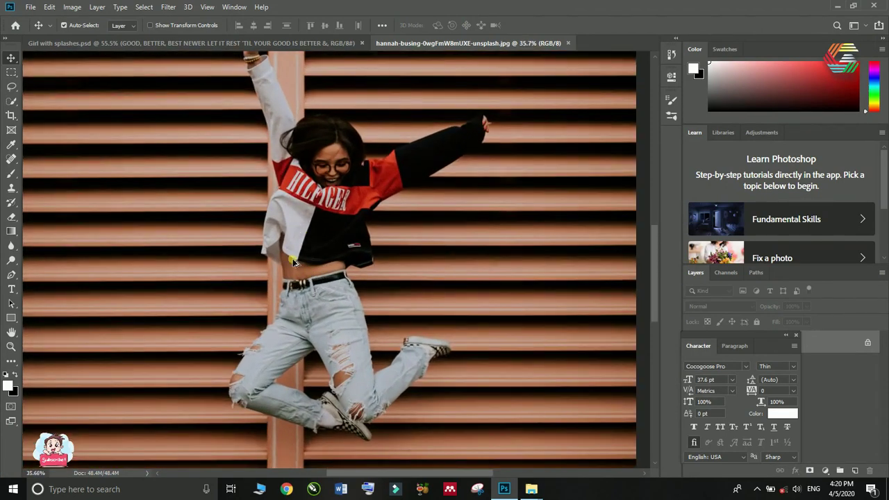
scroll(294, 262, "down", 1)
scroll(311, 251, "down", 1)
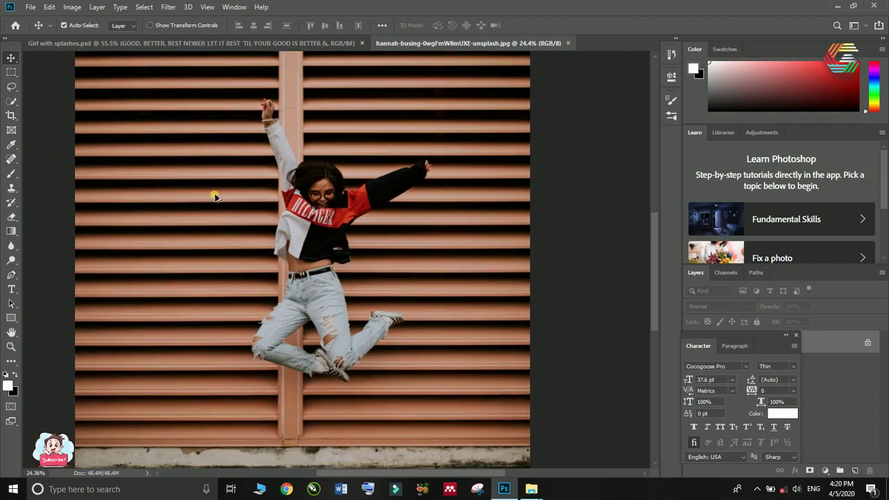
scroll(257, 93, "up", 1)
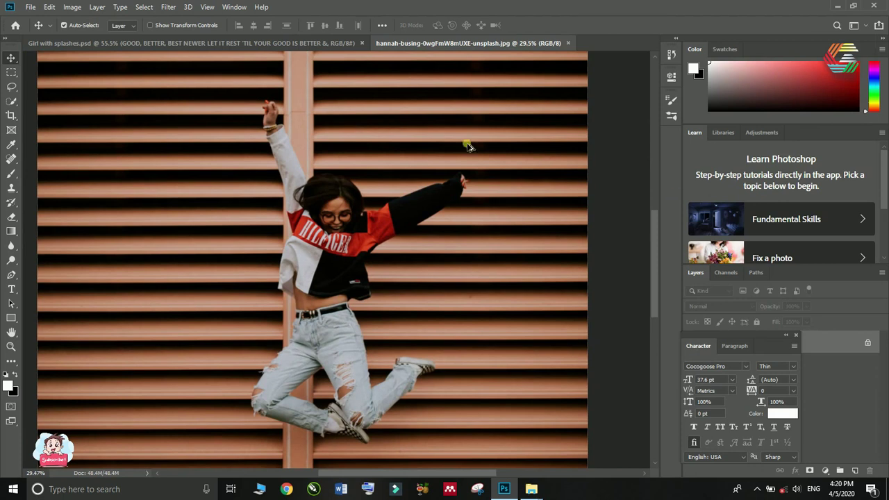
scroll(487, 133, "down", 1)
scroll(465, 160, "up", 2)
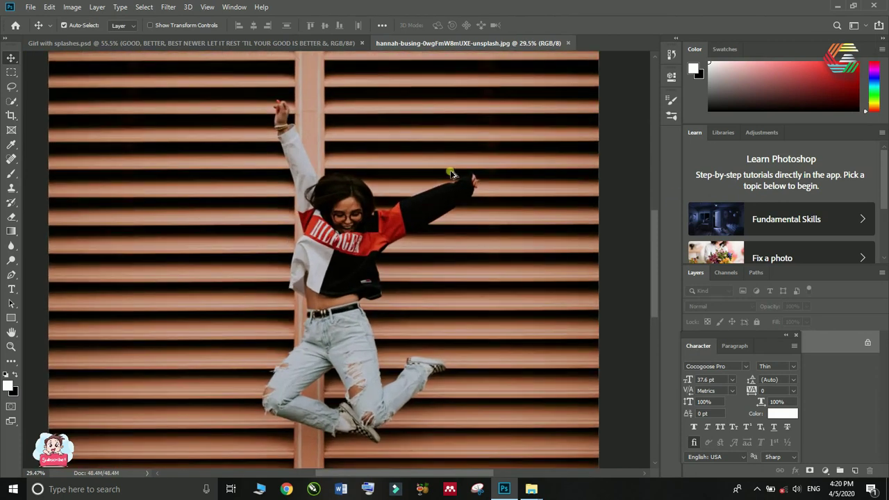
scroll(443, 184, "up", 1)
scroll(430, 184, "down", 1)
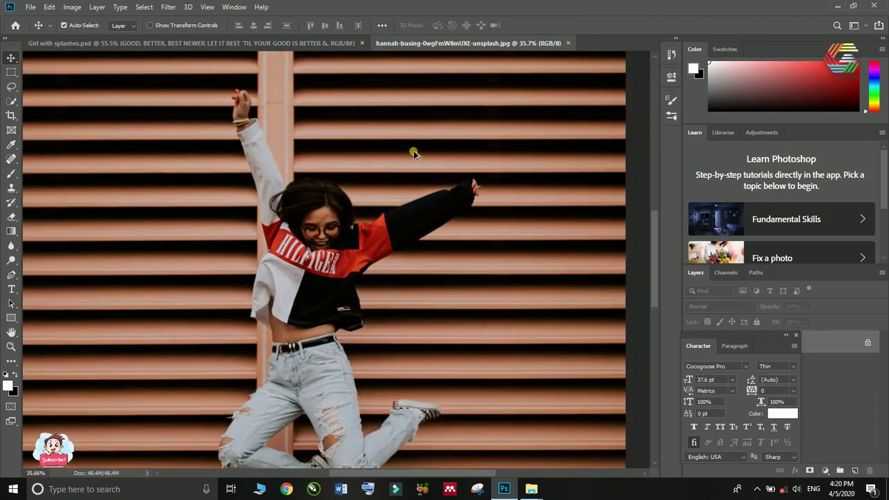
scroll(414, 154, "up", 1)
scroll(278, 227, "down", 2)
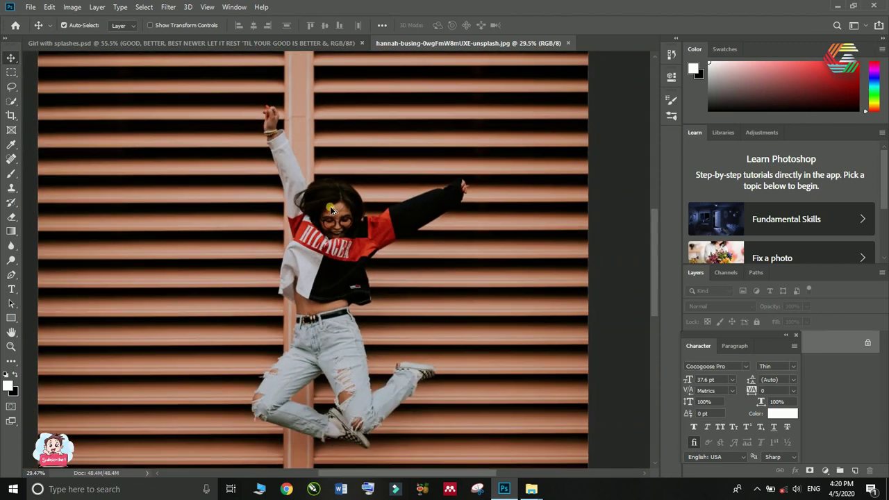
scroll(345, 246, "up", 3)
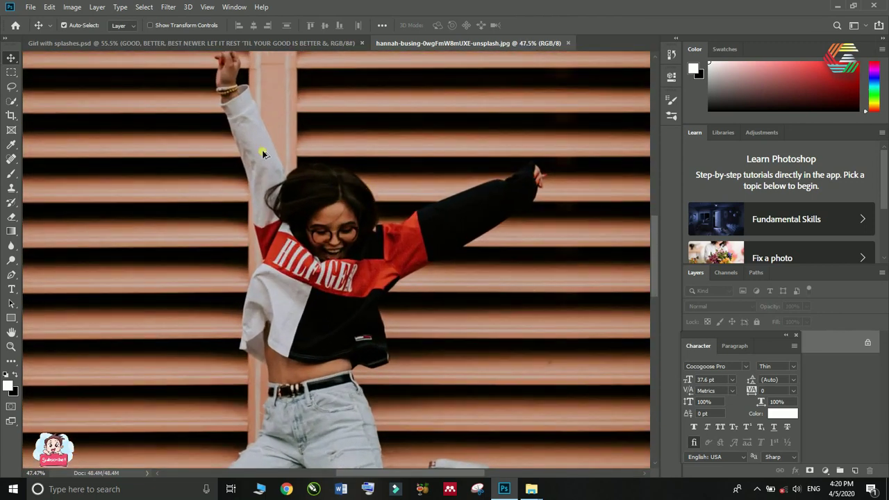
scroll(214, 154, "down", 2)
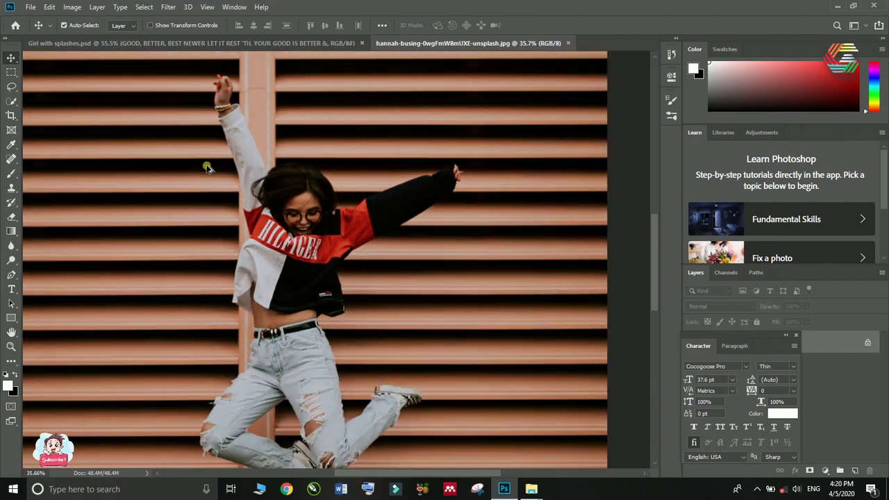
scroll(445, 142, "up", 2)
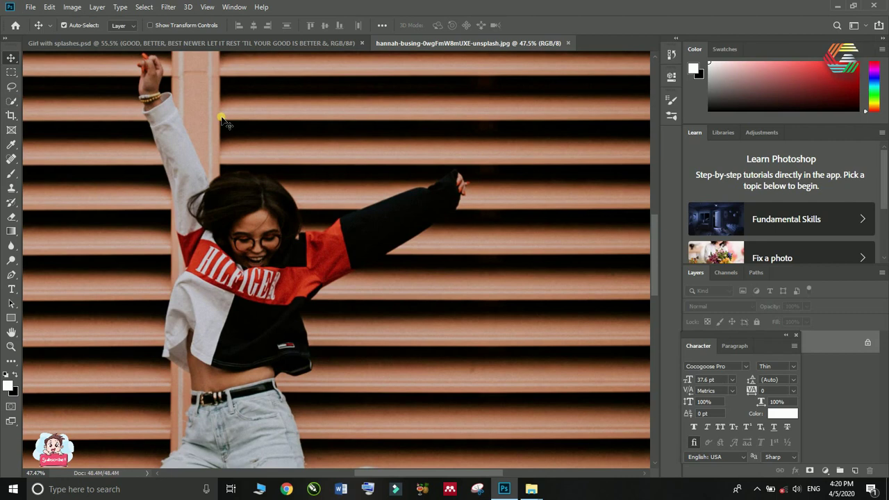
scroll(240, 186, "down", 2)
scroll(241, 181, "up", 3)
scroll(242, 179, "down", 3)
scroll(242, 180, "up", 2)
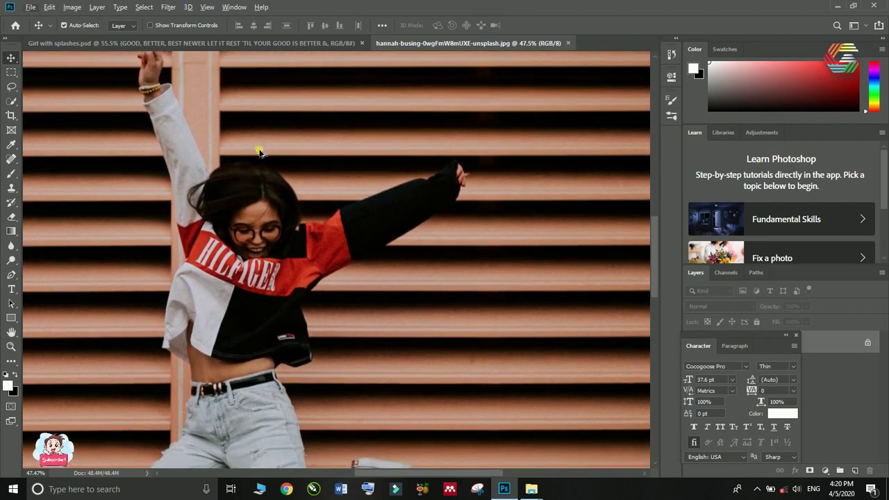
scroll(303, 157, "down", 1)
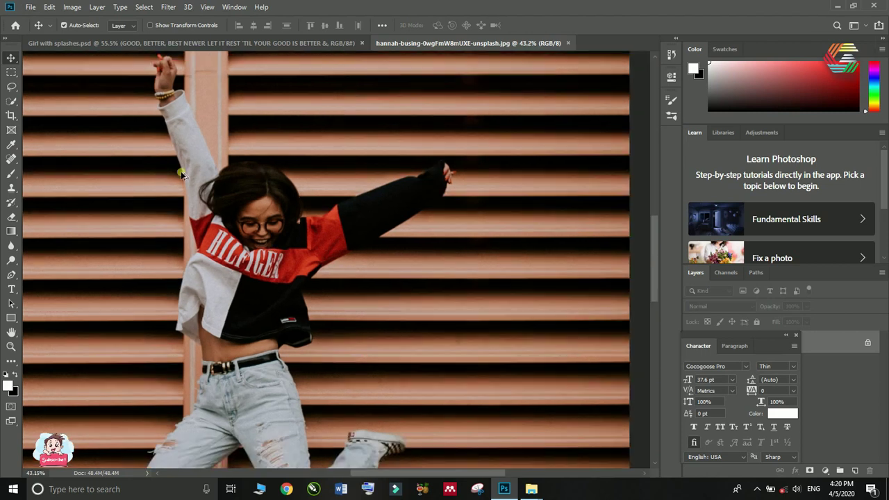
scroll(182, 169, "up", 7)
scroll(187, 162, "down", 6)
scroll(187, 160, "up", 3)
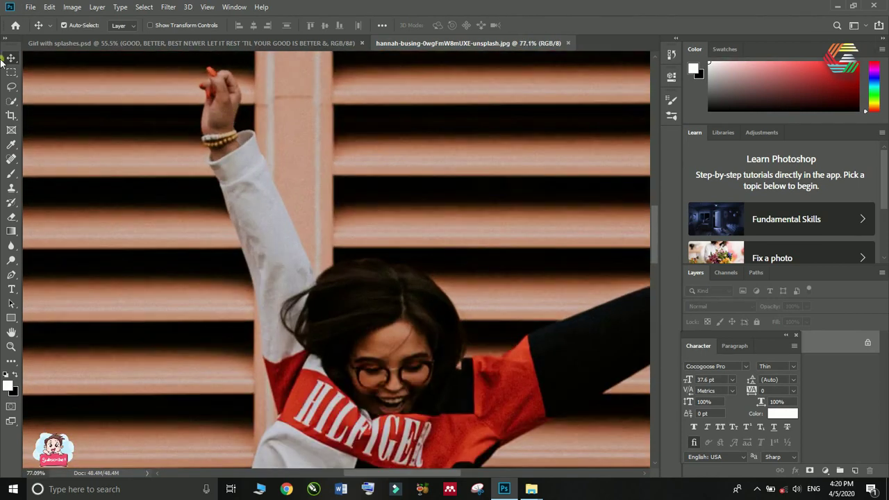
Activate the Quick Selection tool and dock the collapsed Character and Paragraph panels beside the other panels.
left_click(7, 102)
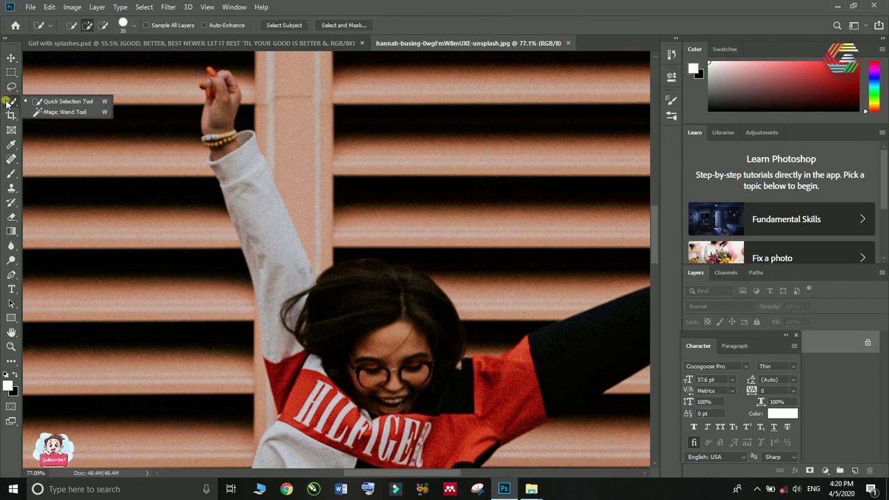
left_click(45, 102)
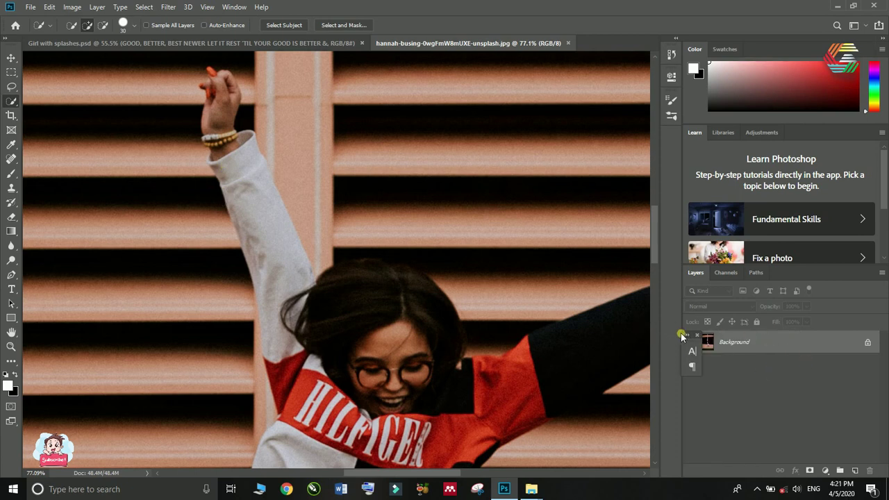
left_click_drag(681, 336, 662, 336)
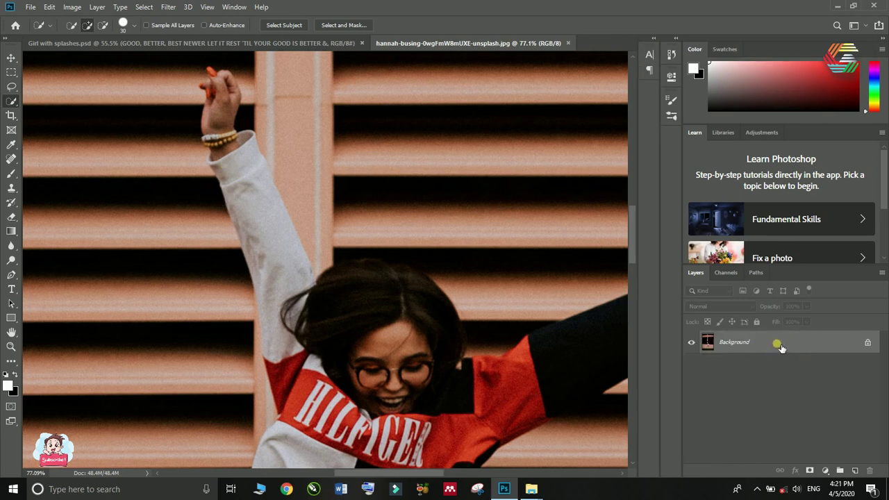
Convert the Background into an editable layer named Orignal and duplicate it.
double_click(778, 344)
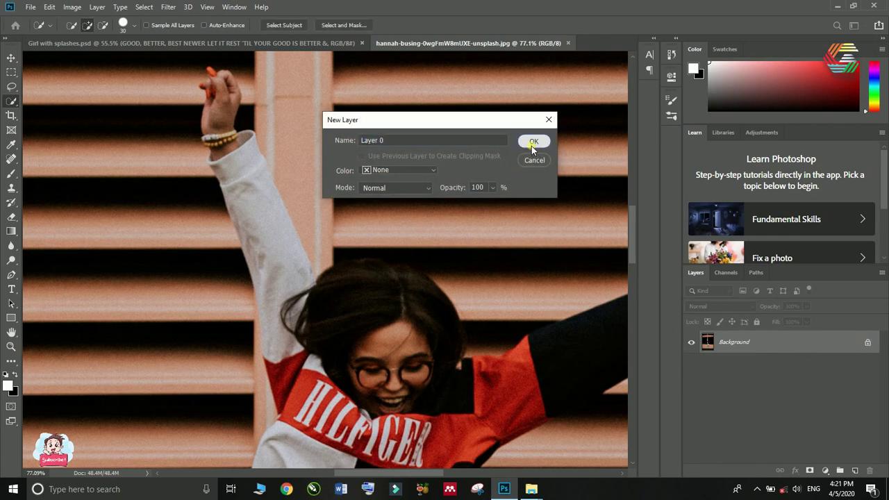
left_click(532, 145)
double_click(728, 342)
type("Orignal")
key("Return")
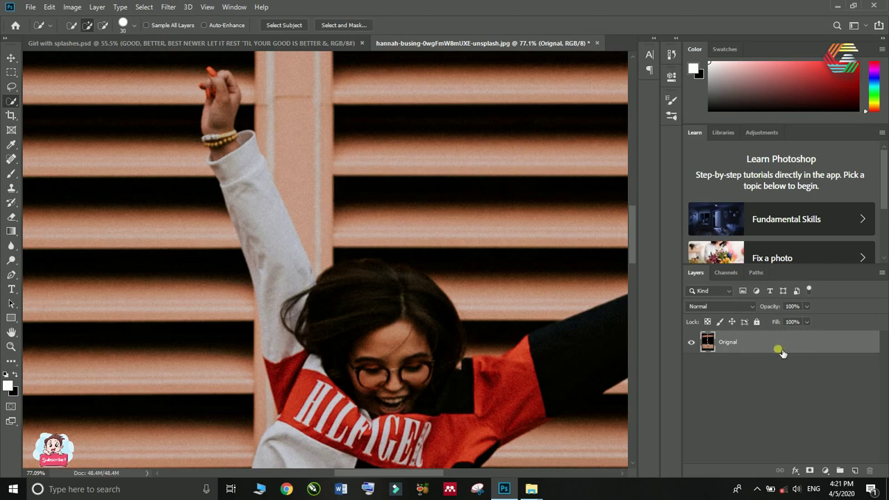
key("ctrl+j")
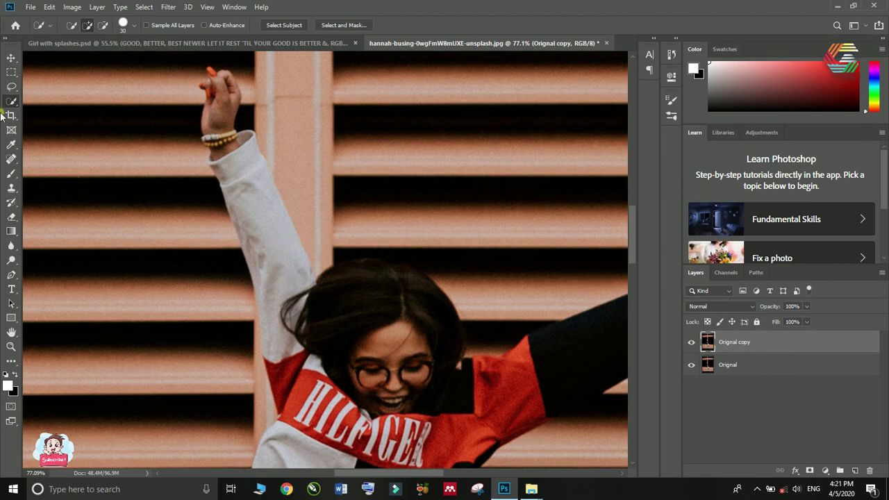
Use Quick Selection on the copied layer to select the girl's raised white sleeve, head and outstretched black sleeve.
scroll(234, 128, "up", 4)
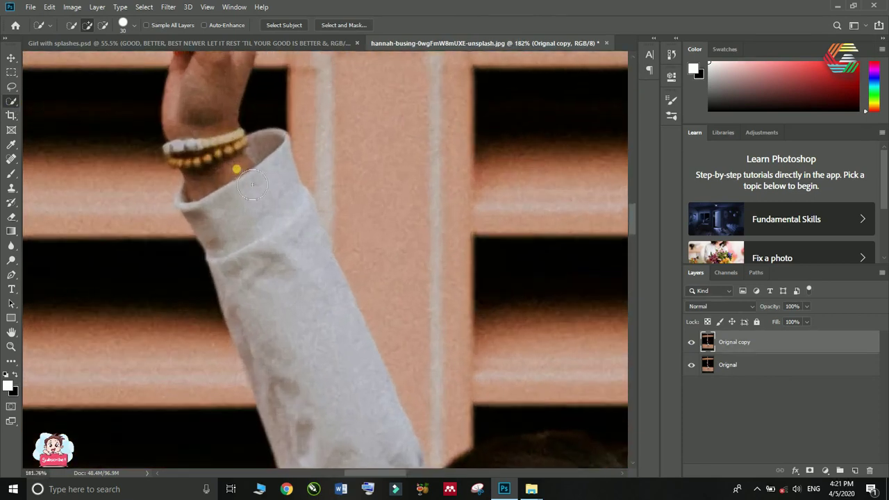
scroll(252, 184, "up", 1)
mouse_move(254, 196)
left_mouse_down()
mouse_move(271, 221)
mouse_move(288, 218)
mouse_move(300, 243)
left_mouse_up()
scroll(278, 216, "down", 1)
scroll(221, 118, "up", 1)
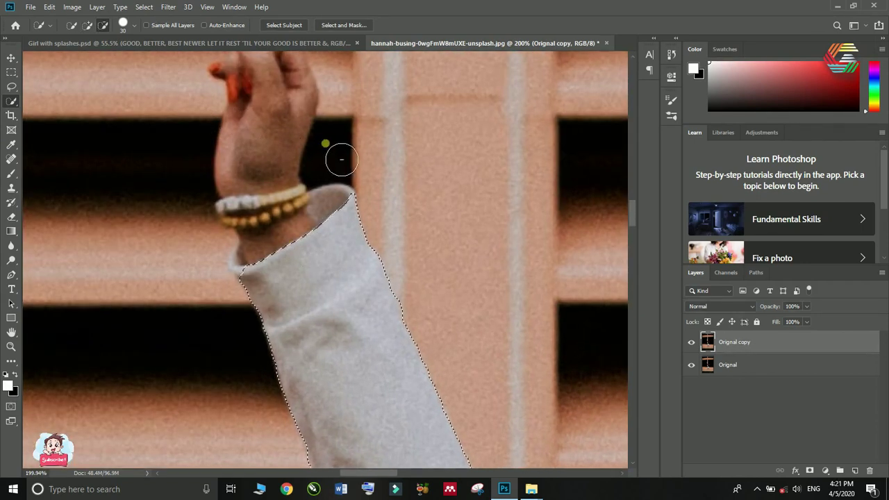
scroll(341, 161, "down", 1)
scroll(209, 104, "up", 4)
left_click(361, 237)
scroll(292, 139, "down", 10)
scroll(516, 254, "up", 5)
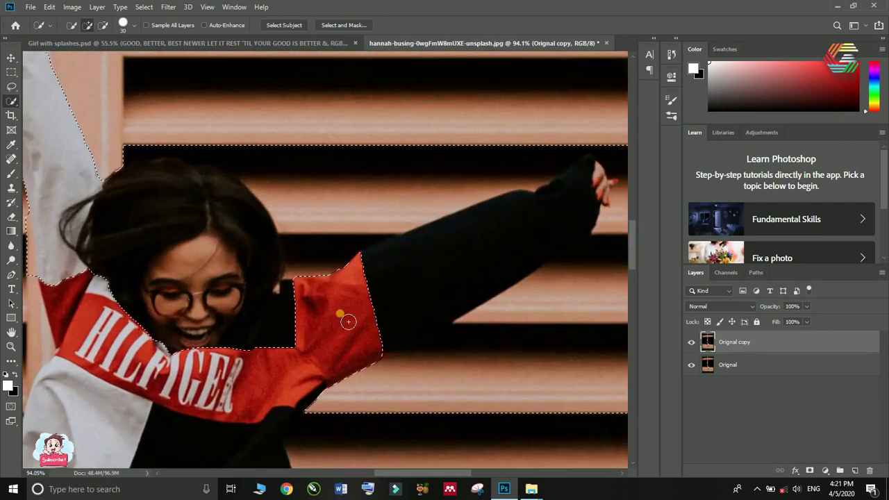
Extend the selection over the sweater, bare waist and upper part of the jeans.
scroll(332, 139, "down", 5)
scroll(236, 210, "down", 1)
left_click(301, 204)
scroll(230, 273, "up", 4)
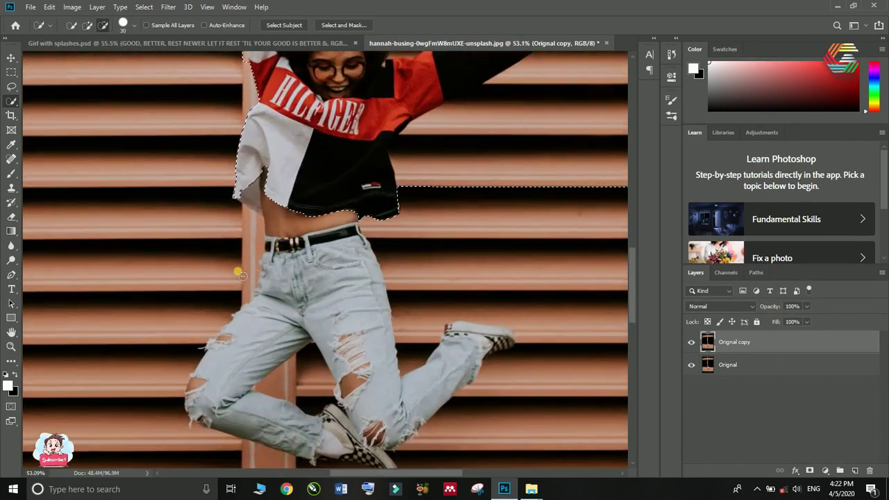
mouse_move(325, 217)
left_mouse_down()
mouse_move(320, 253)
mouse_move(332, 273)
left_mouse_up()
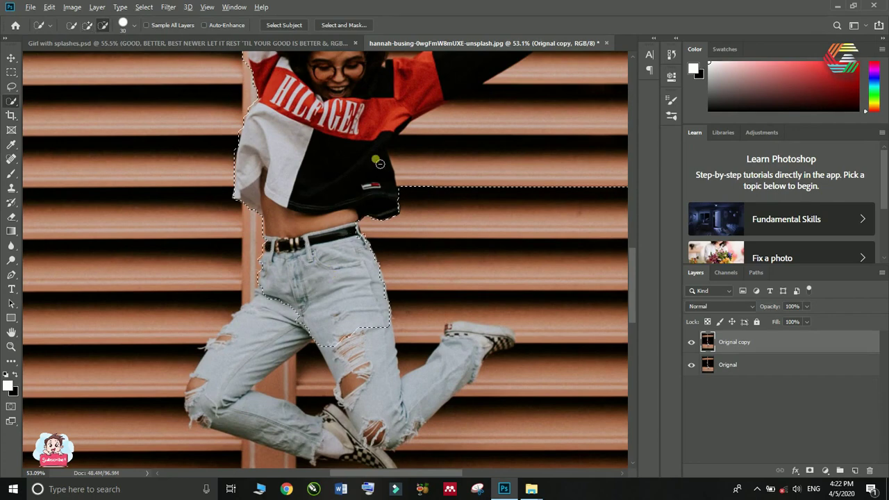
Subtract the shutters beyond and below the outstretched black sleeve from the selection.
scroll(332, 274, "down", 3)
scroll(297, 266, "up", 5)
scroll(338, 240, "down", 4)
scroll(413, 321, "up", 4)
scroll(413, 322, "down", 6)
scroll(274, 151, "up", 5)
scroll(274, 151, "down", 6)
scroll(452, 217, "up", 8)
scroll(452, 217, "up", 8)
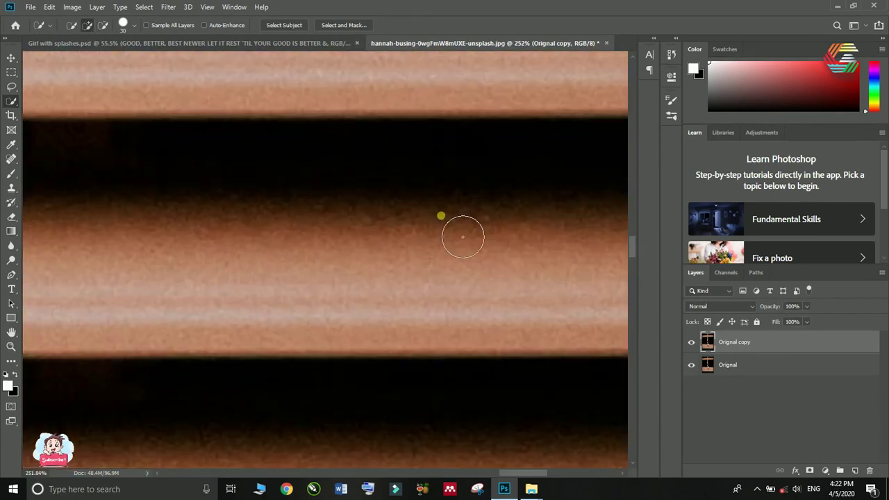
key("alt")
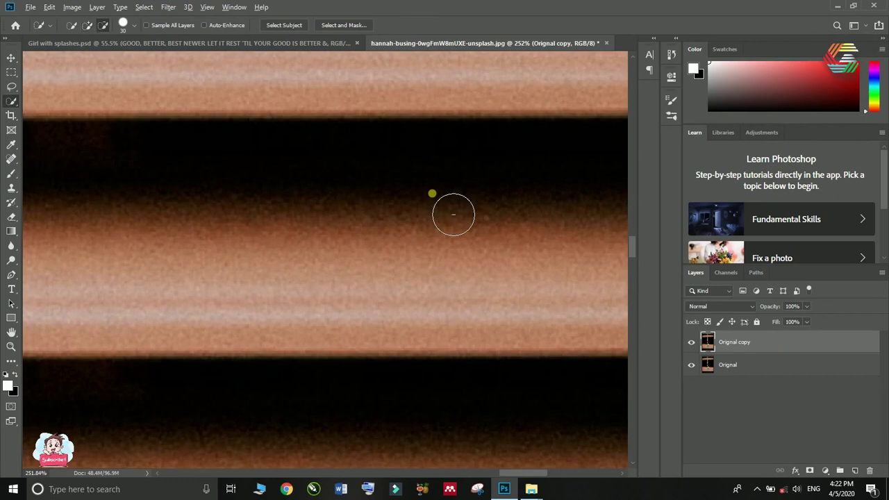
key("alt")
scroll(437, 203, "down", 5)
scroll(433, 197, "down", 4)
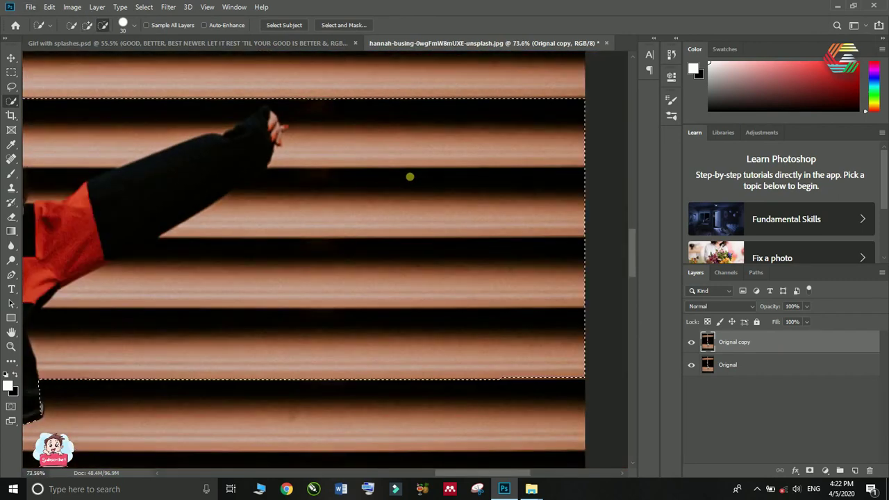
scroll(444, 197, "up", 2)
key("alt")
mouse_move(561, 380)
left_mouse_down()
mouse_move(565, 130)
mouse_move(543, 142)
left_mouse_up()
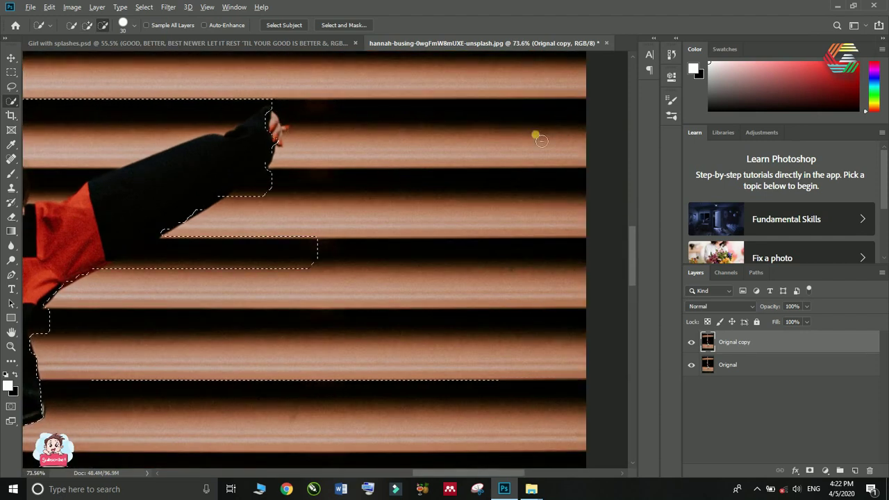
left_click_drag(329, 382, 292, 253)
Add the outstretched hand to the selection and trim the shutter area beneath its cuff.
scroll(239, 244, "up", 2)
scroll(465, 277, "up", 5)
scroll(459, 270, "up", 6)
left_click_drag(487, 174, 524, 202)
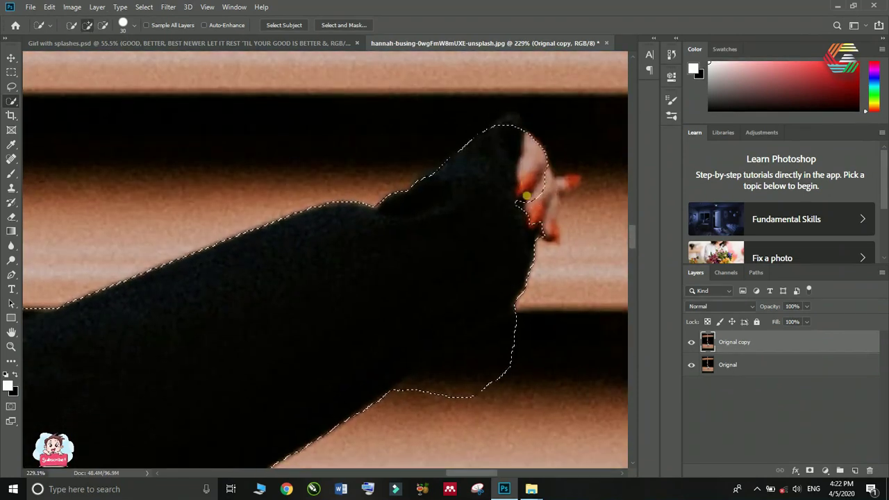
scroll(478, 204, "down", 2)
left_click_drag(478, 277, 419, 315)
scroll(419, 316, "down", 2)
left_click_drag(424, 237, 470, 227)
scroll(424, 238, "down", 6)
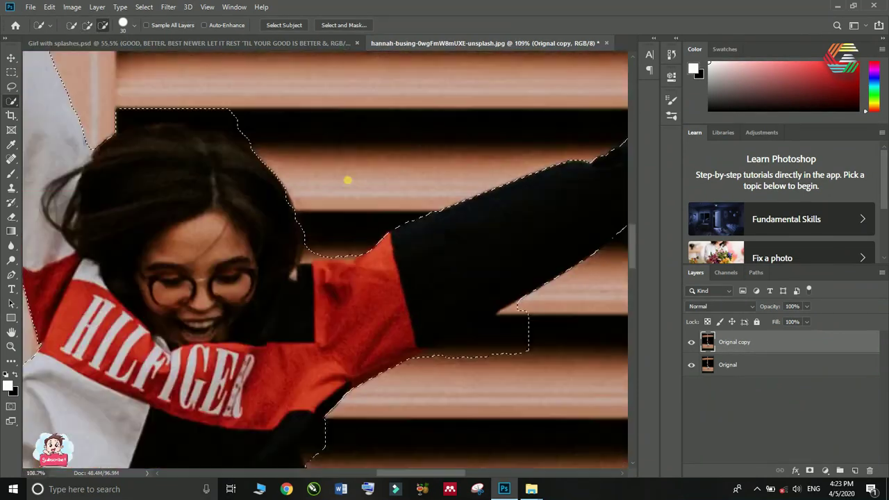
Tighten the selection edge in the gap between the girl's hair and the red shoulder.
scroll(528, 389, "up", 7)
left_click_drag(389, 285, 470, 270)
left_click_drag(104, 104, 412, 274)
Reduce the Quick Selection brush size to 8.
key("bracketleft")
key("bracketleft")
key("bracketleft")
key("bracketleft")
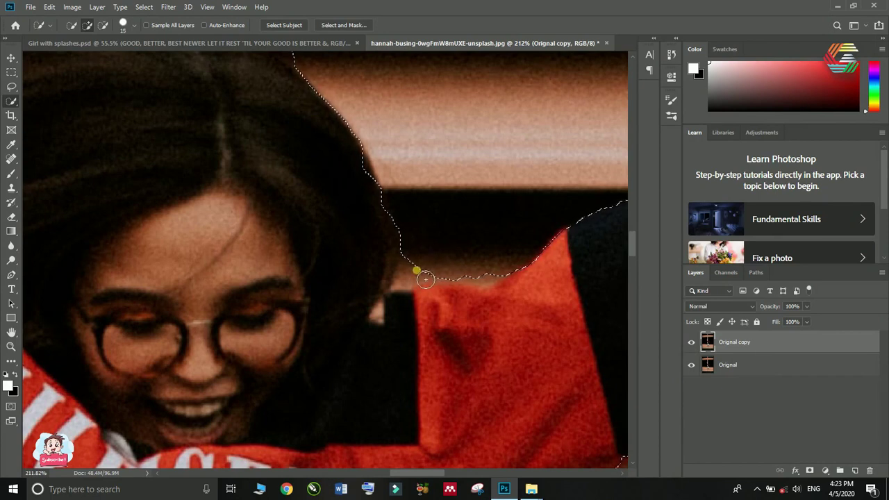
key("bracketleft")
key("bracketleft")
key("bracketleft")
key("bracketleft")
key("bracketleft")
key("bracketleft")
key("bracketleft")
key("bracketleft")
key("bracketleft")
key("bracketleft")
scroll(381, 314, "up", 5)
mouse_move(381, 315)
left_mouse_down()
mouse_move(412, 286)
mouse_move(422, 258)
mouse_move(530, 232)
mouse_move(256, 206)
mouse_move(246, 225)
mouse_move(287, 226)
left_mouse_up()
key("ctrl+z")
Subtract the excess shutter area above the girl's hair from the selection.
scroll(219, 191, "up", 10)
left_click(11, 102)
mouse_move(230, 328)
left_mouse_down()
mouse_move(283, 322)
mouse_move(272, 322)
left_mouse_up()
scroll(272, 321, "down", 3)
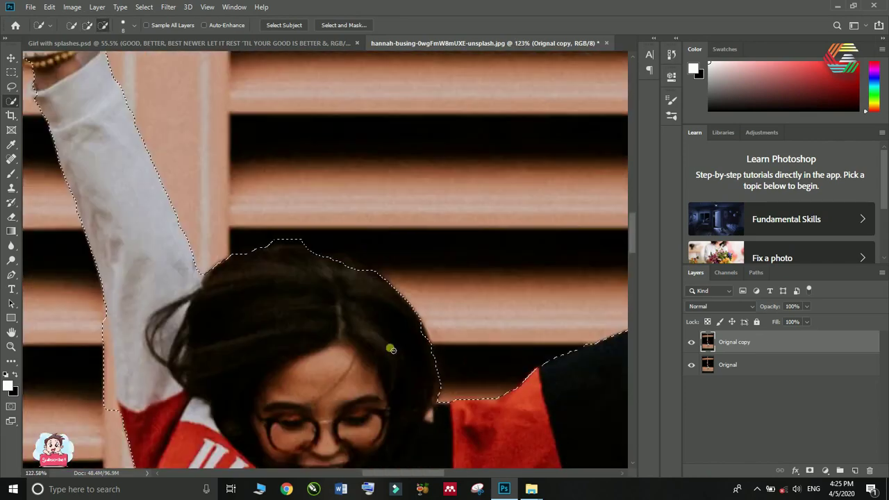
Trim the background strip along the outer edge of the raised sleeve near the red shoulder from the selection.
scroll(303, 218, "up", 4)
scroll(255, 270, "down", 5)
scroll(119, 353, "up", 4)
mouse_move(294, 341)
left_mouse_down()
mouse_move(291, 306)
mouse_move(282, 340)
left_mouse_up()
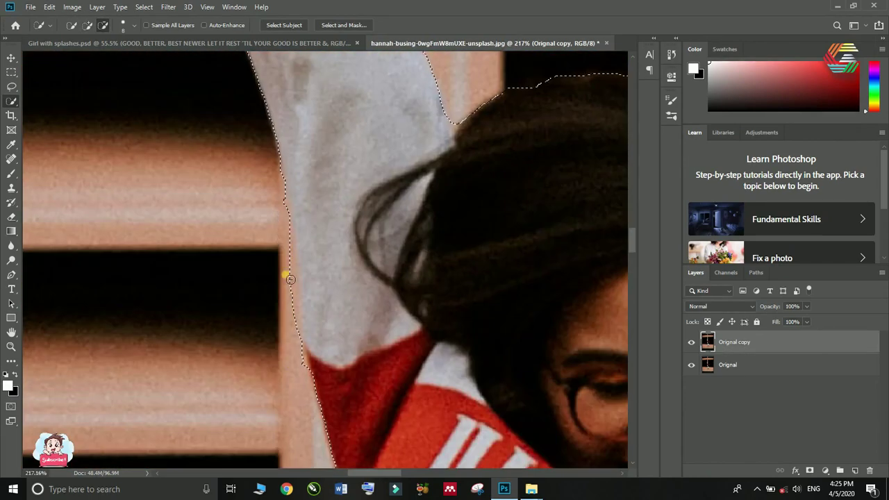
Subtract the remaining shutter strips along the girl's raised-arm side, waist and hip from the Quick Selection outline.
scroll(282, 340, "down", 5)
scroll(396, 424, "up", 5)
scroll(312, 285, "down", 2)
scroll(292, 427, "up", 3)
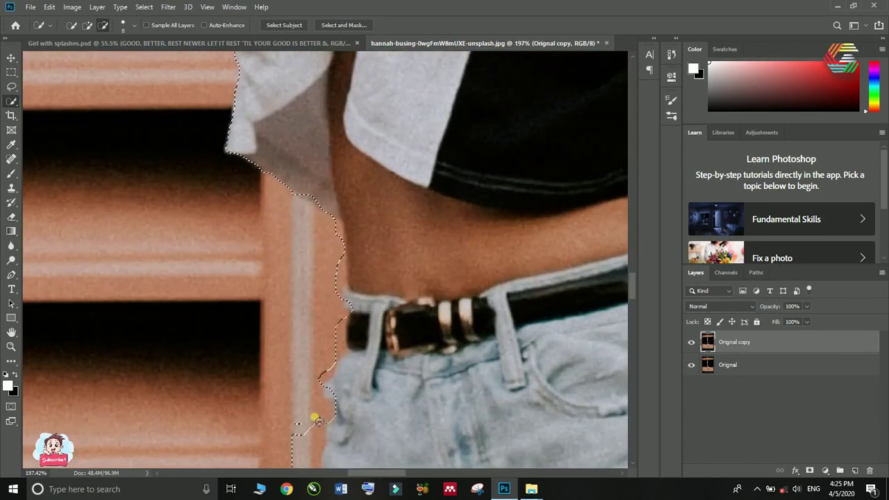
scroll(360, 293, "down", 3)
scroll(334, 201, "up", 3)
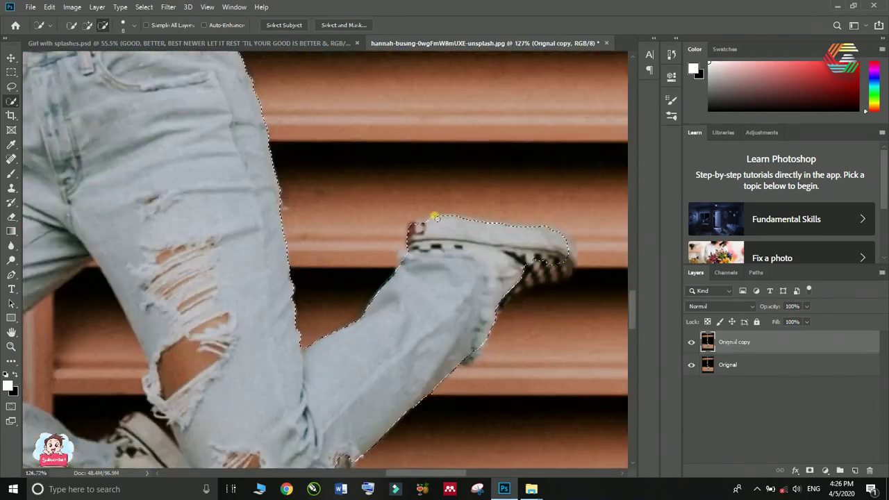
Tighten the selection edge around the ripped jeans and lower legs down to the tucked shoe.
left_click(445, 433)
scroll(421, 268, "up", 5)
scroll(327, 256, "down", 3)
scroll(385, 216, "up", 2)
scroll(316, 130, "down", 3)
scroll(316, 129, "down", 3)
scroll(173, 208, "up", 4)
scroll(300, 252, "down", 4)
scroll(445, 348, "up", 3)
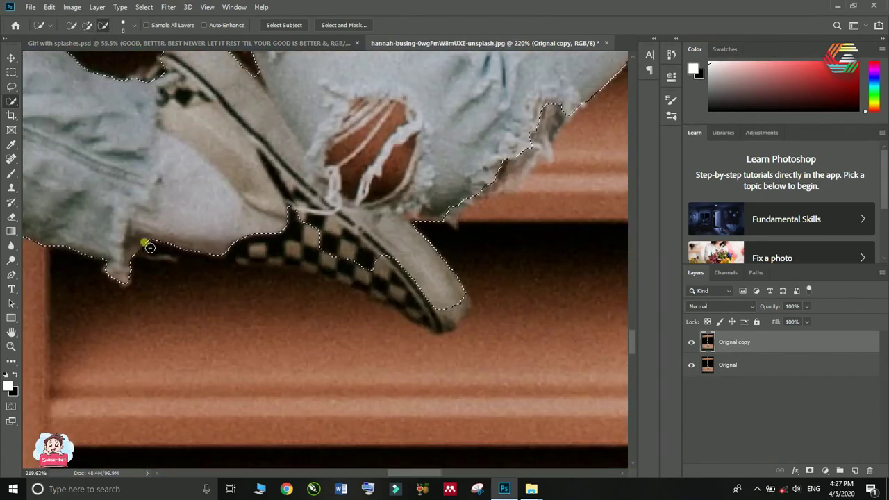
Add the checkered soles of both shoes to the selection and trim the excess background around the raised shoe.
scroll(271, 240, "down", 3)
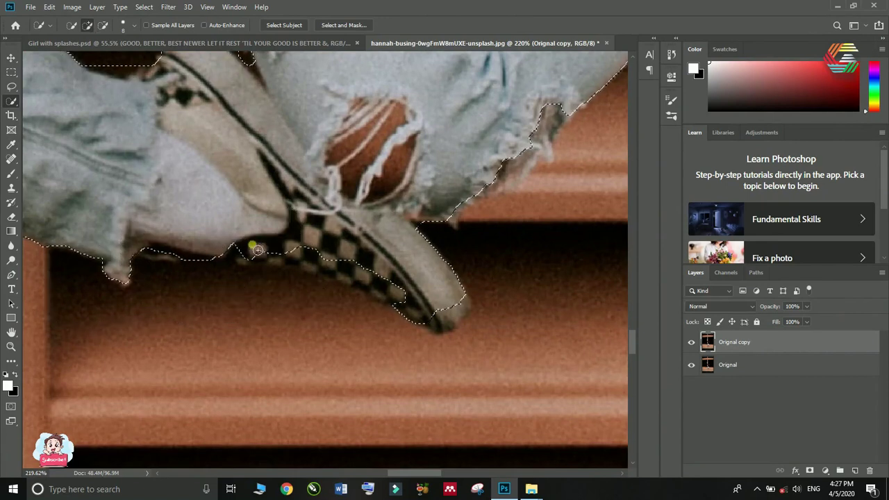
scroll(344, 255, "up", 3)
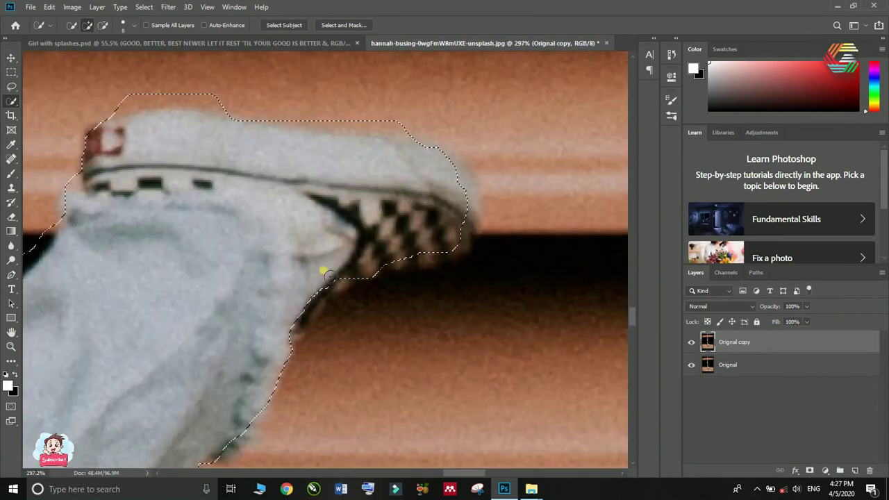
scroll(324, 284, "down", 3)
scroll(389, 177, "up", 2)
Examine the selection outline around the girl's whole body for leftover background or missing parts.
scroll(375, 119, "down", 3)
scroll(375, 119, "down", 2)
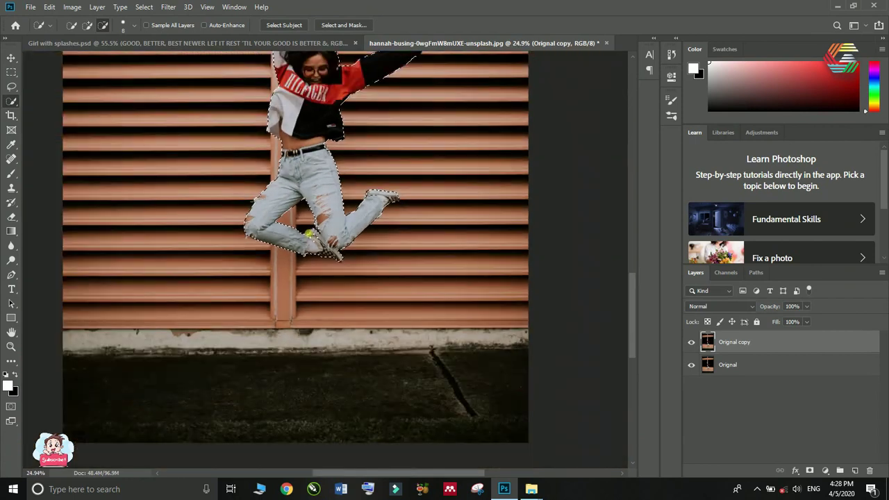
scroll(359, 89, "down", 1)
scroll(268, 214, "down", 1)
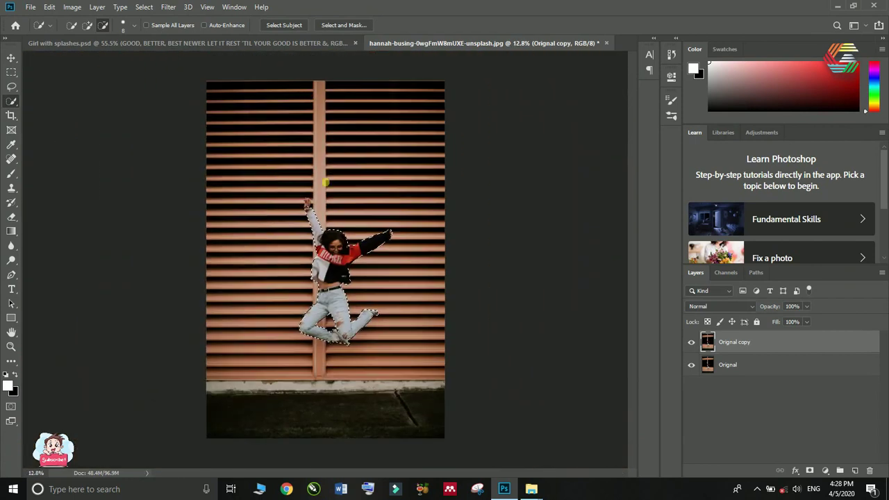
scroll(249, 146, "up", 5)
scroll(249, 146, "down", 3)
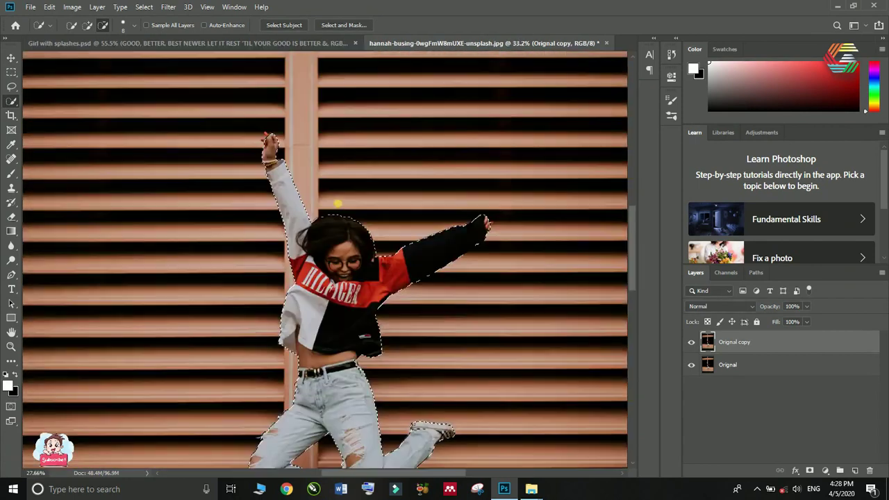
scroll(289, 225, "up", 2)
scroll(251, 204, "up", 1)
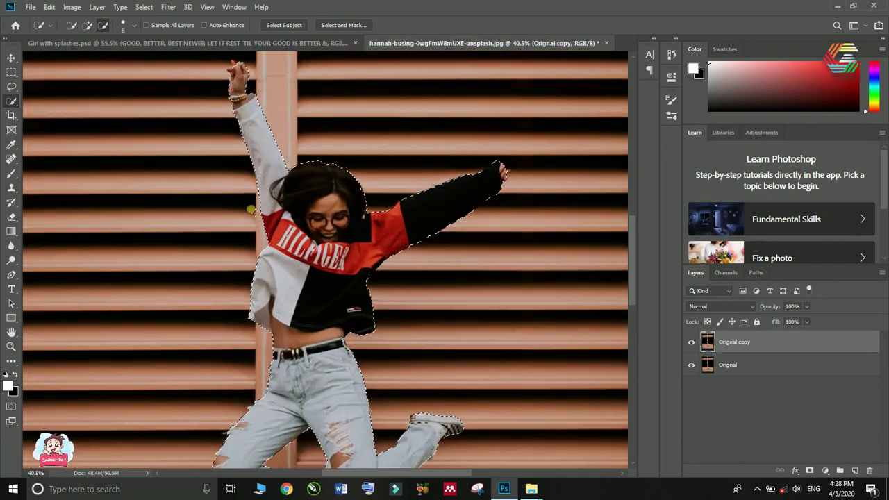
scroll(239, 168, "down", 1)
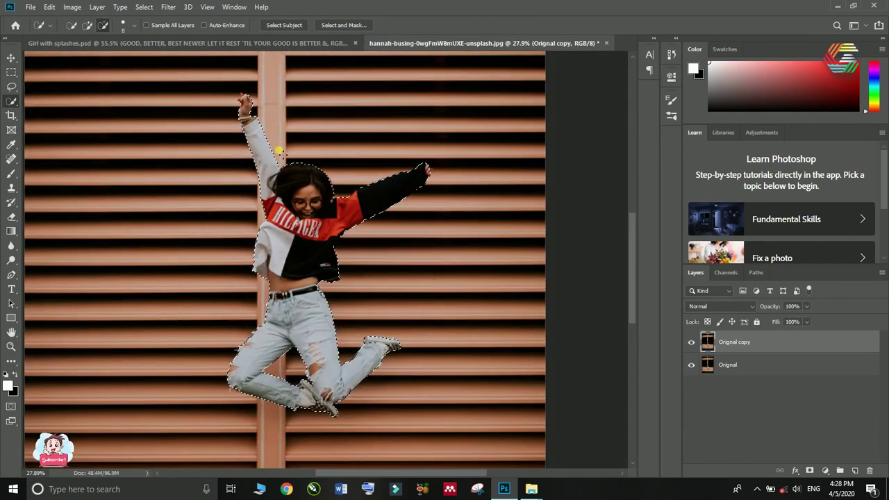
Open the selection in Select and Mask, choose the Refine Edge Brush and set the view mode to Overlay.
left_click(345, 25)
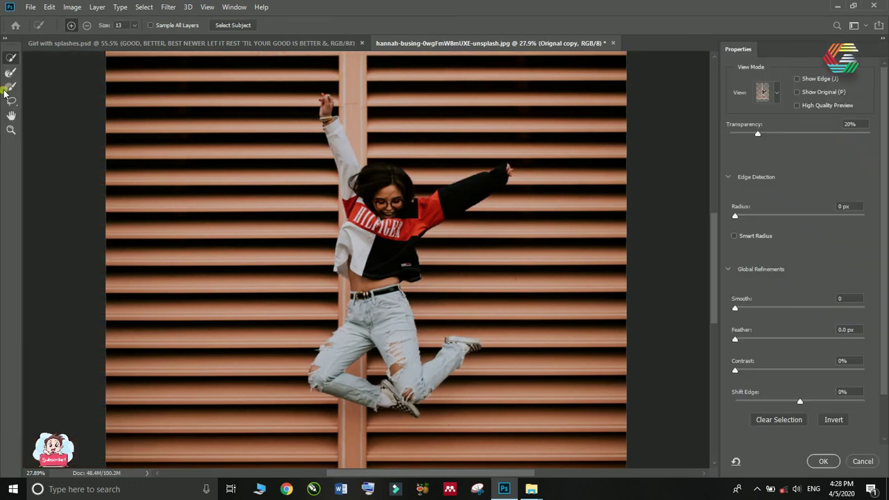
left_click(11, 73)
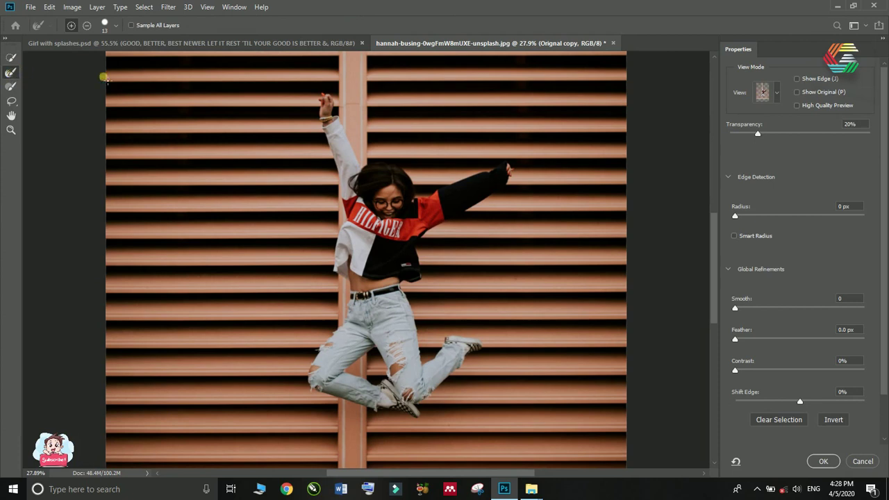
scroll(410, 136, "up", 1)
scroll(408, 201, "up", 5)
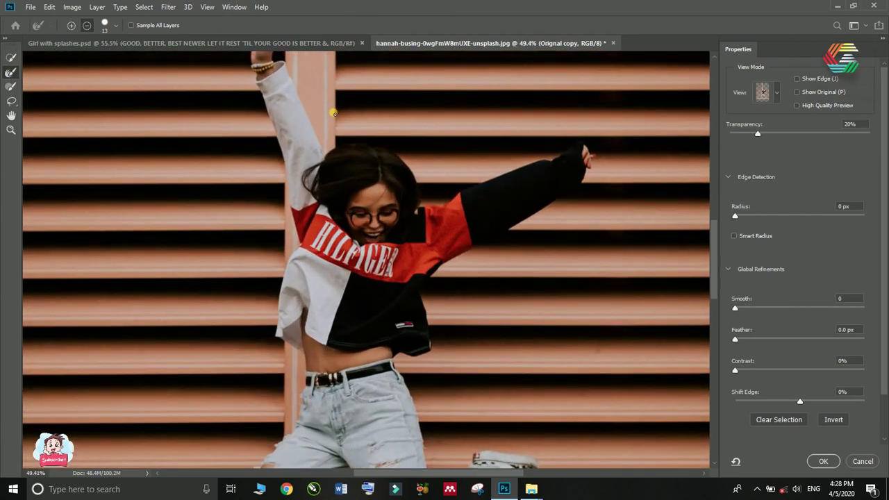
key("ctrl+0")
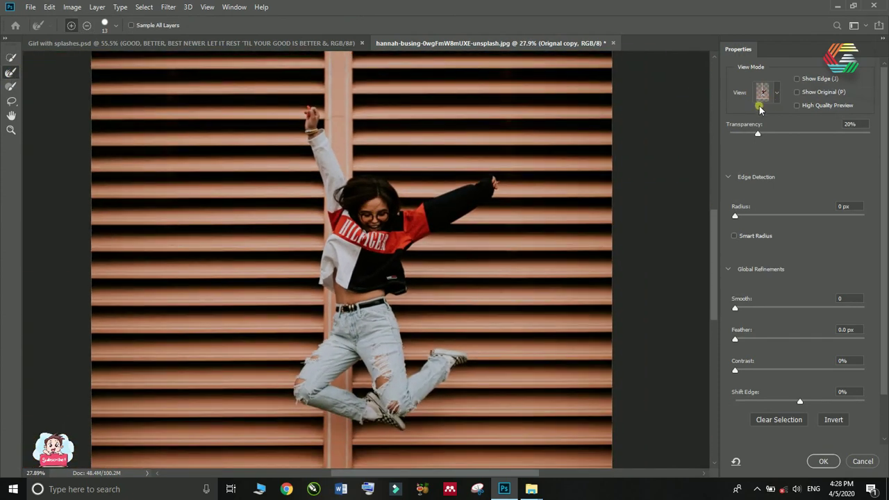
left_click(777, 93)
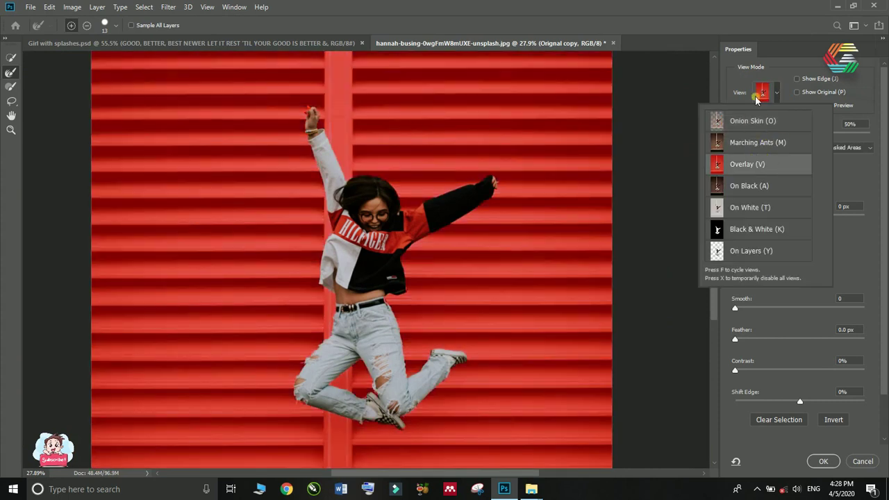
left_click(734, 83)
Refine the mask along the outer edge of the girl's hair with the Refine Edge Brush.
scroll(250, 94, "up", 3)
scroll(252, 71, "down", 2)
scroll(259, 73, "up", 2)
scroll(327, 90, "up", 3)
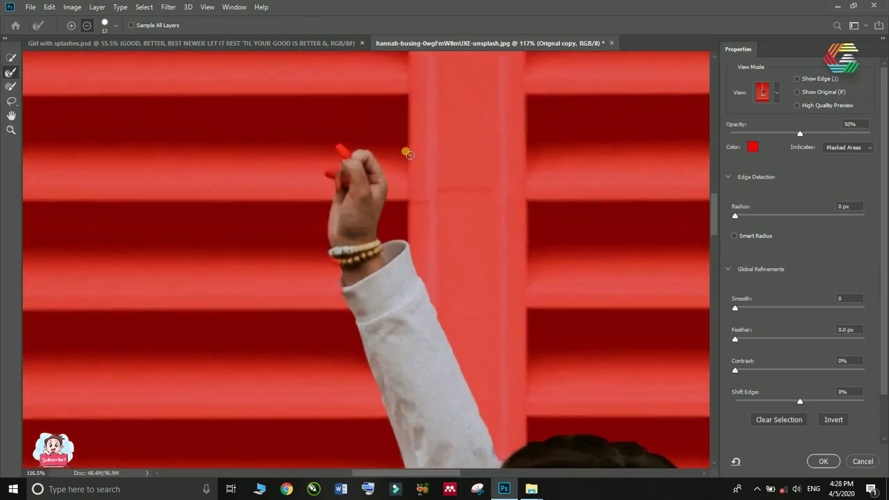
scroll(405, 149, "down", 2)
scroll(524, 250, "down", 2)
scroll(476, 270, "up", 5)
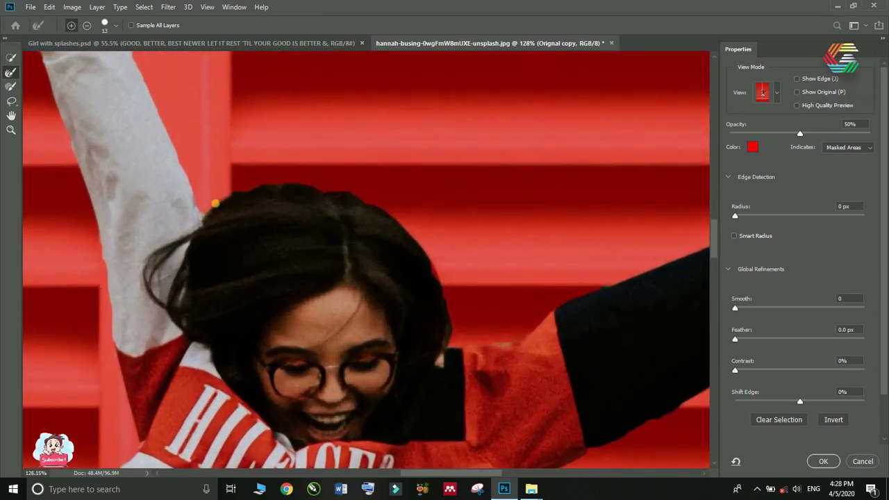
scroll(218, 201, "up", 1)
mouse_move(207, 221)
left_mouse_down()
mouse_move(214, 207)
mouse_move(259, 189)
mouse_move(327, 182)
mouse_move(382, 190)
mouse_move(451, 221)
left_mouse_up()
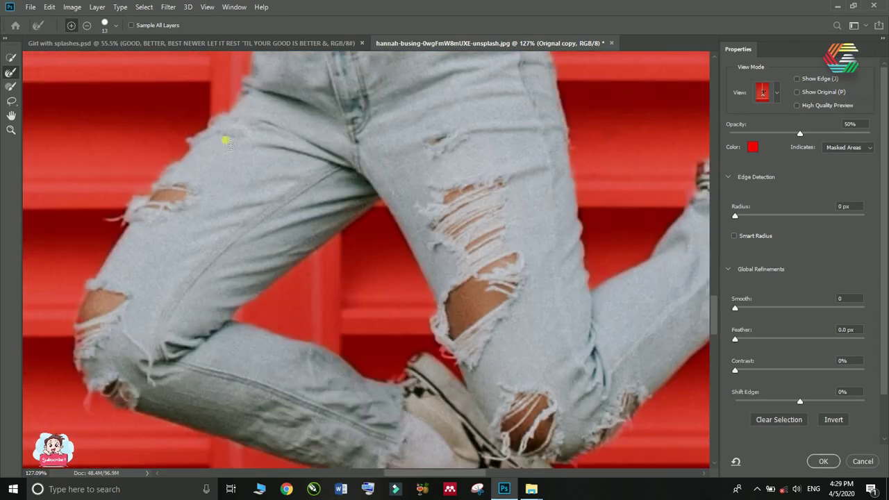
Refine the mask edge around the girl's raised shoe with the Refine Edge Brush.
scroll(44, 173, "down", 2)
scroll(369, 276, "up", 1)
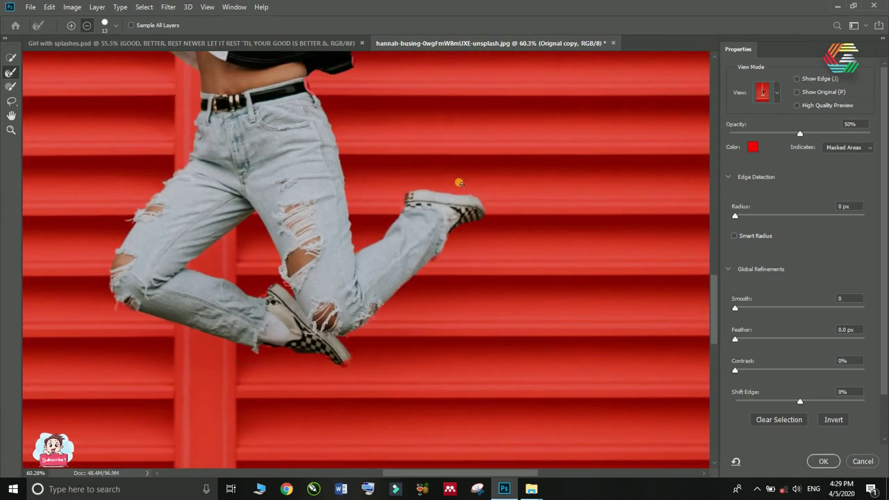
scroll(459, 182, "up", 4)
left_click_drag(466, 210, 326, 192)
key("ctrl+0")
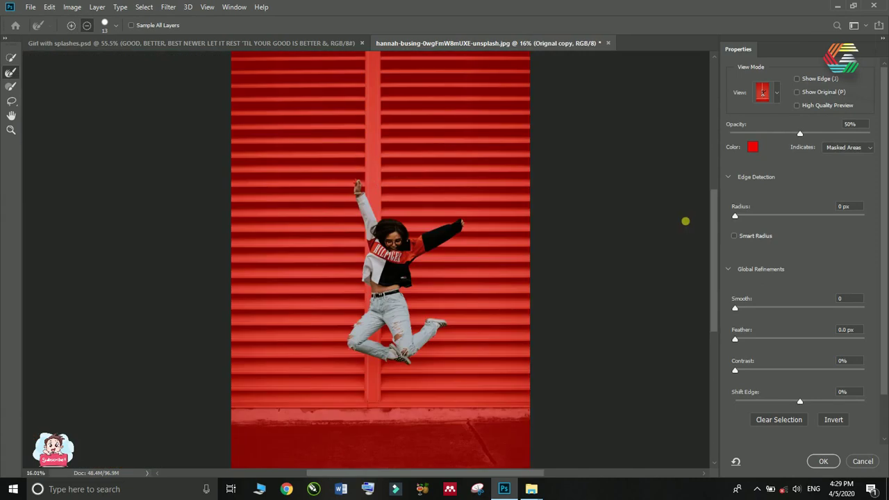
Output the refined selection to a New Layer with Layer Mask with Decontaminate Colors enabled at 100%.
scroll(775, 320, "down", 2)
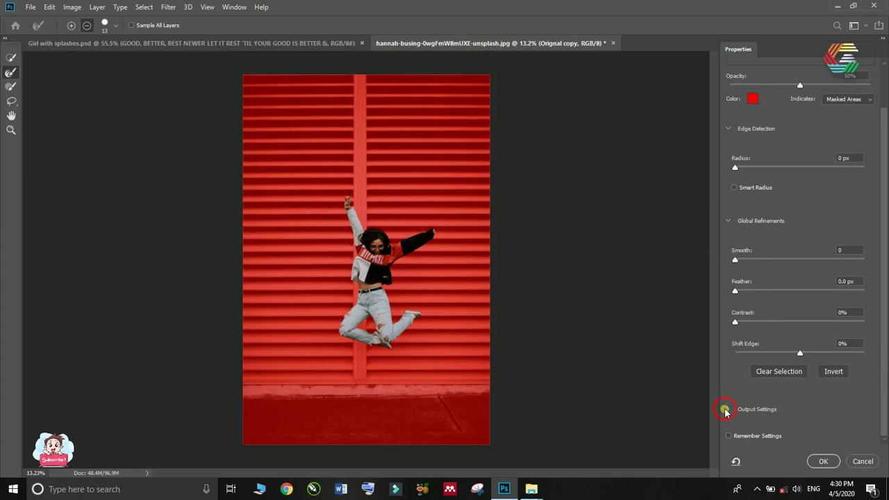
scroll(735, 400, "down", 1)
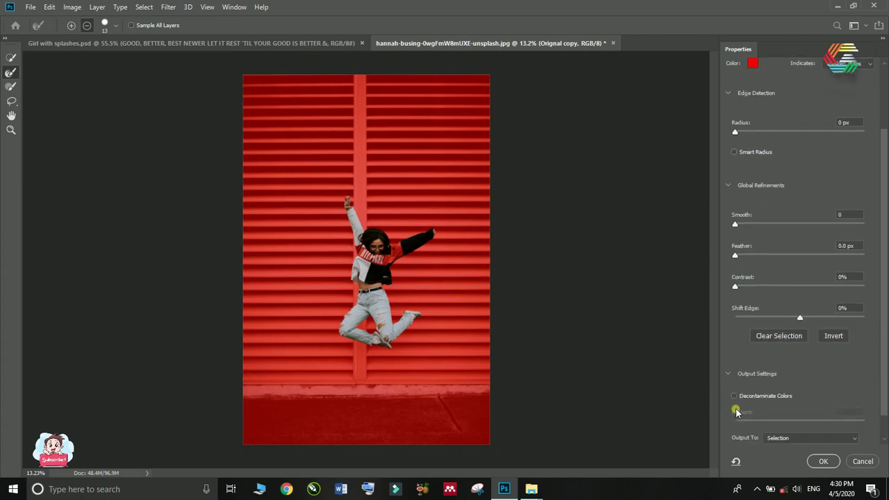
left_click(733, 396)
scroll(784, 379, "down", 1)
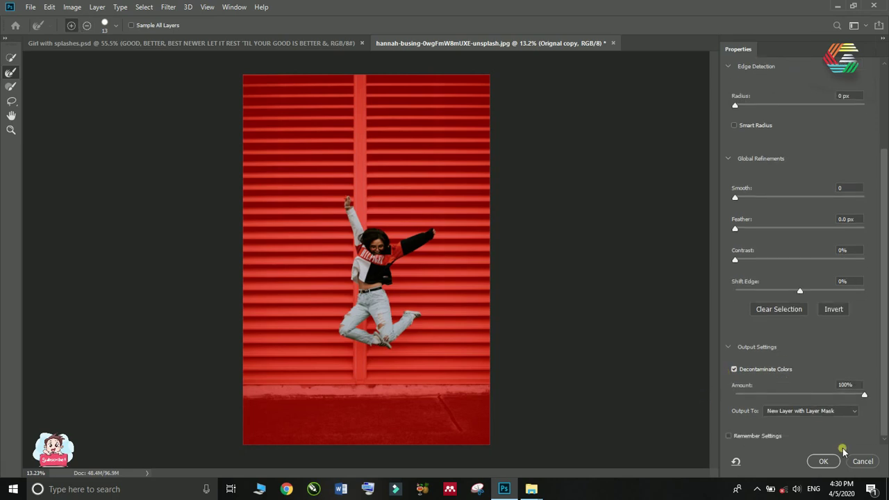
left_click(822, 461)
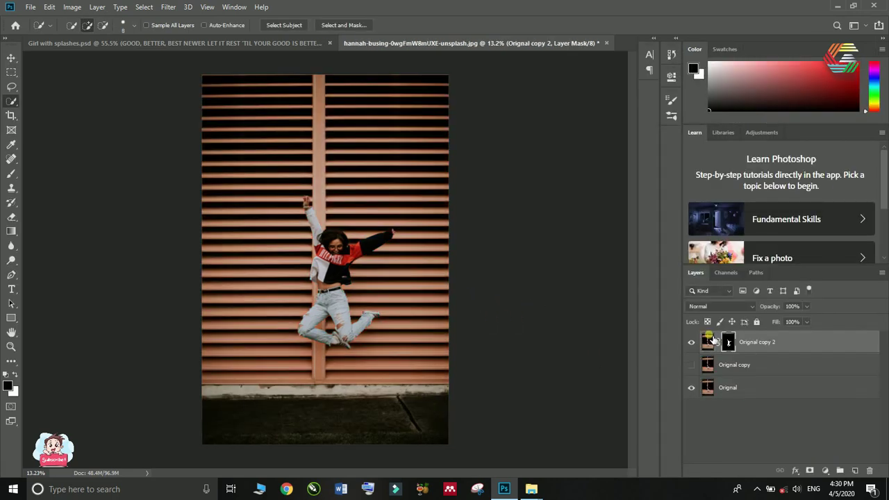
Hide the Orignal layer and shift the cut-out girl slightly up and to the left on the canvas.
left_click(692, 389)
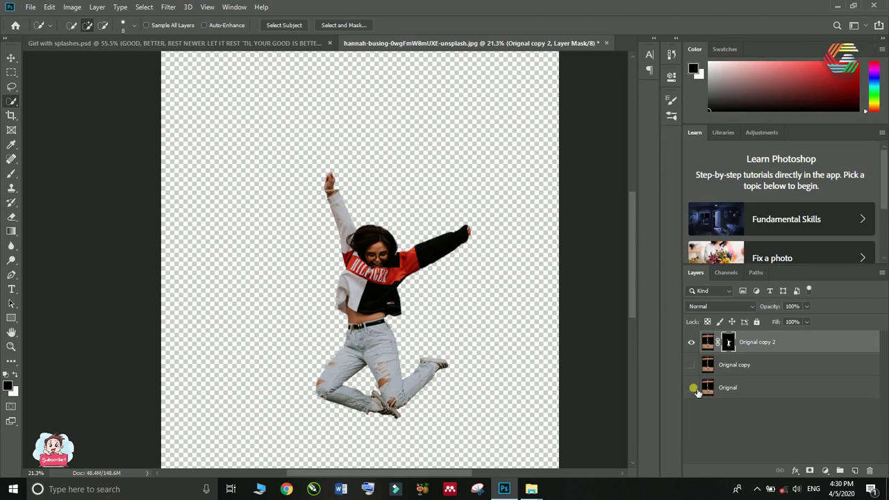
key("v")
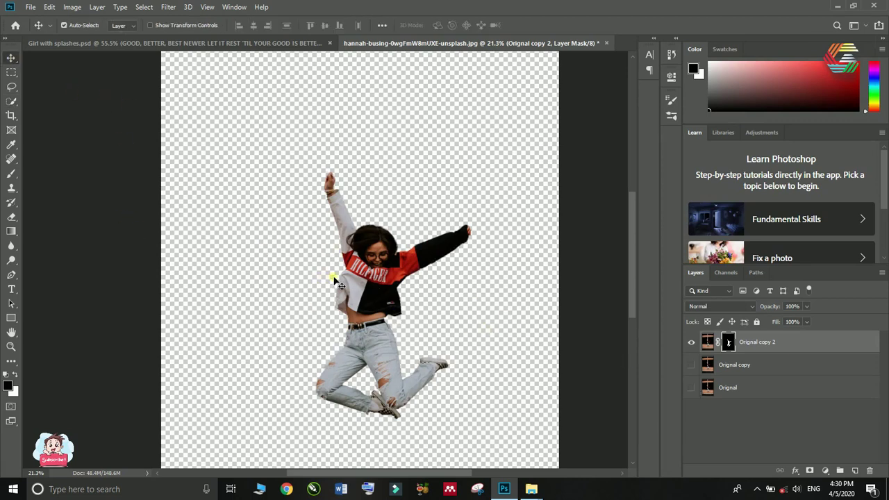
left_click_drag(339, 284, 312, 255)
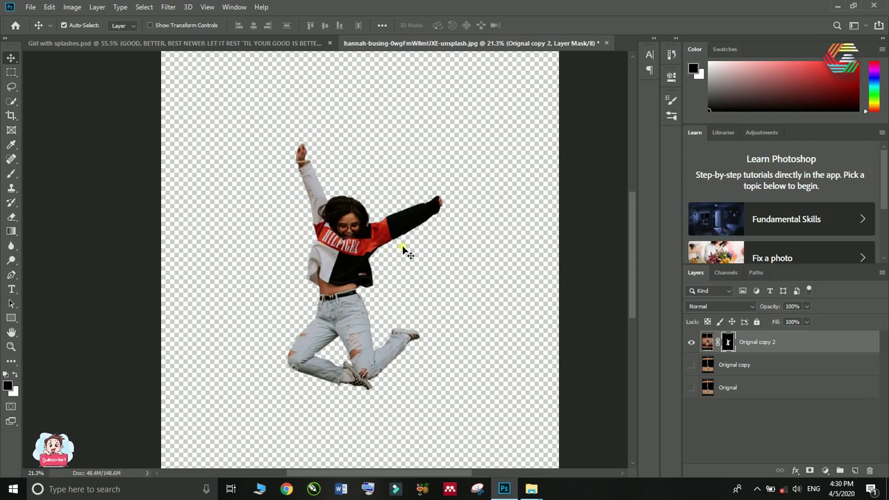
Open the Red Splashes.png image from the Youtube folder.
left_click(32, 7)
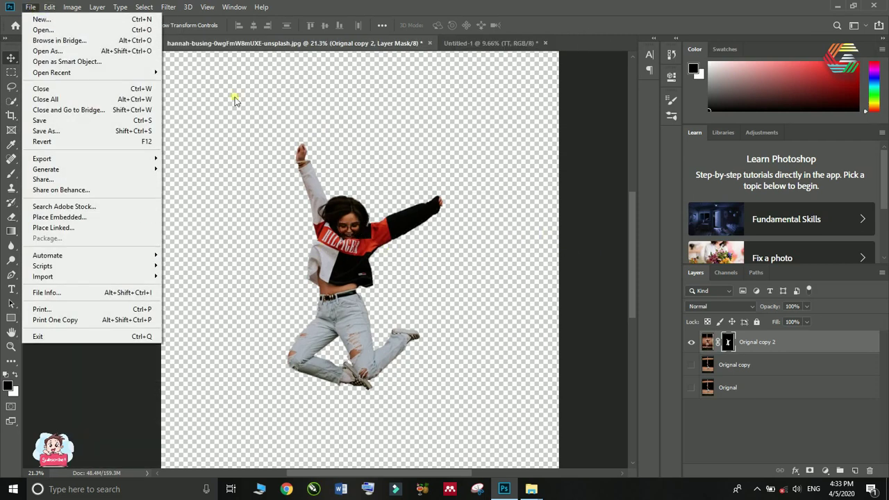
left_click(47, 30)
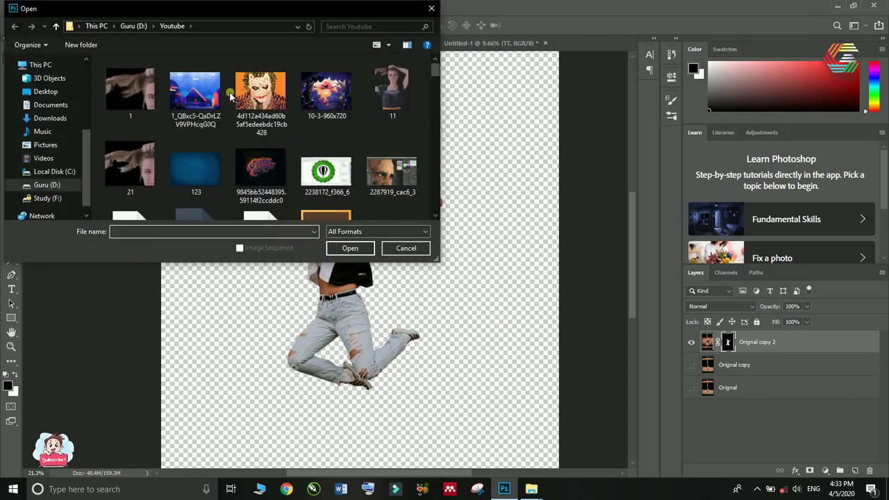
scroll(199, 90, "down", 5)
left_click(196, 97)
left_click(338, 248)
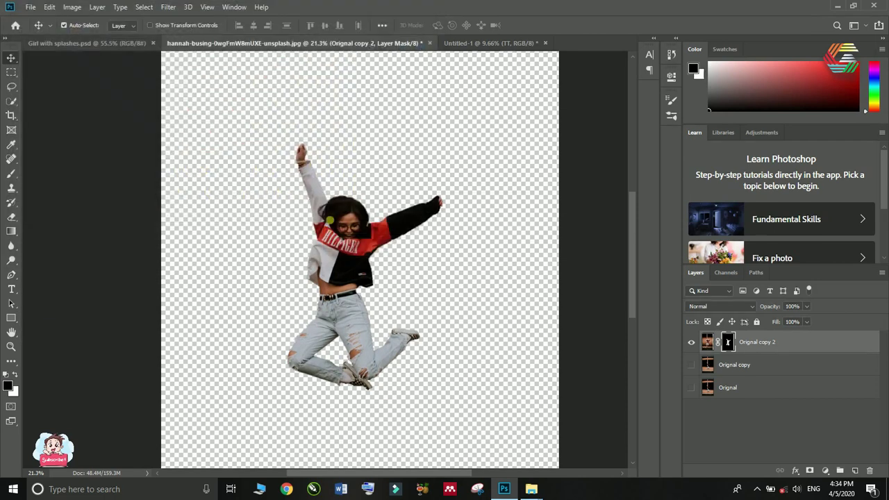
left_click_drag(393, 211, 347, 342)
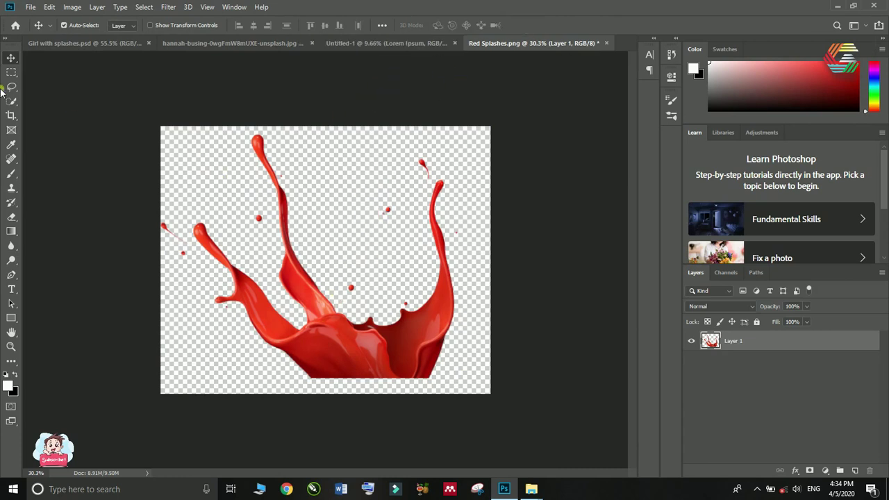
Create a new 7 x 5 inch, 300 ppi RGB document with Background Contents set to the black Background Color.
left_click(29, 7)
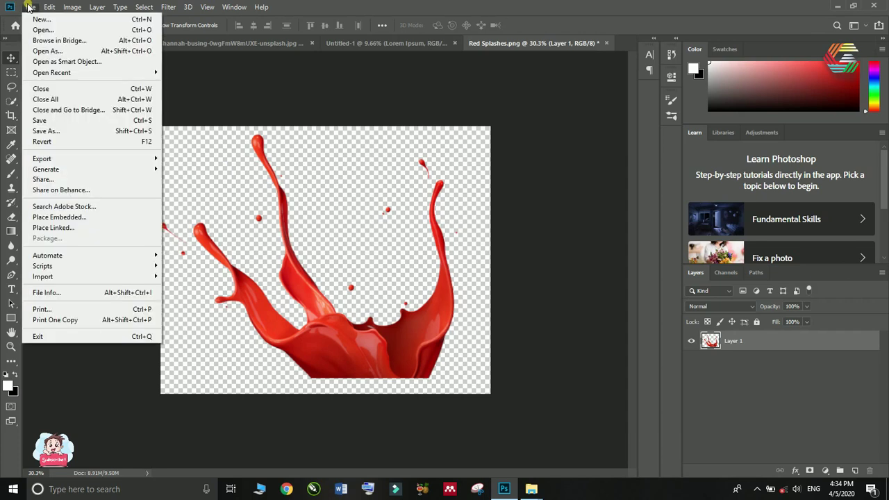
left_click(39, 18)
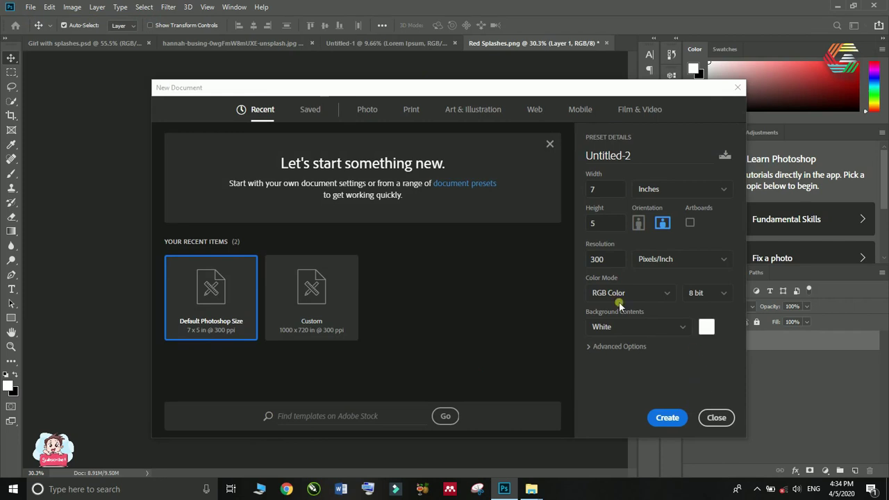
left_click(679, 327)
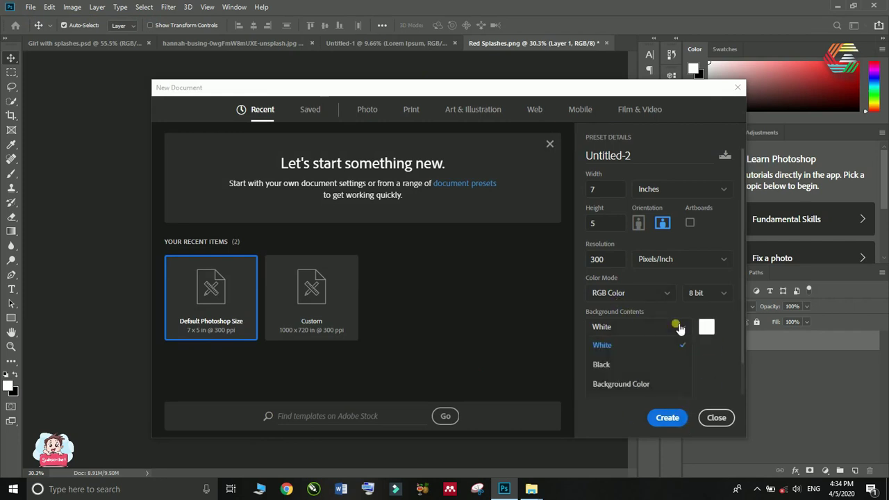
left_click(669, 382)
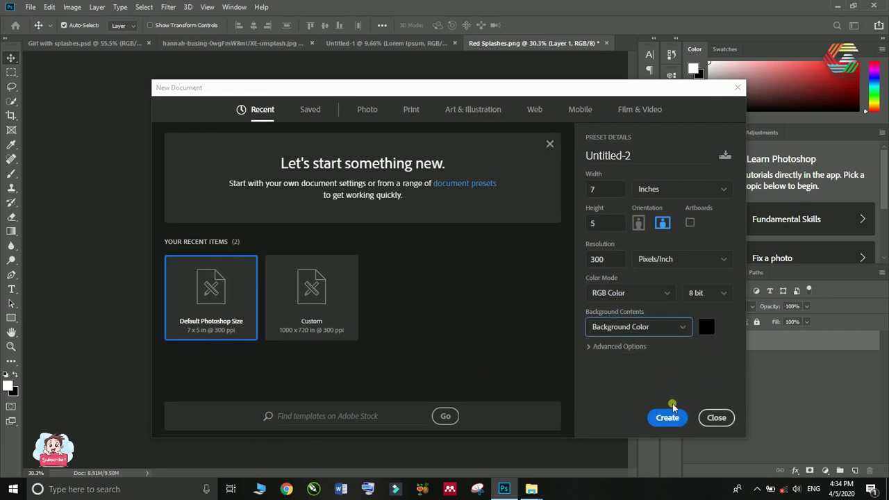
left_click(669, 418)
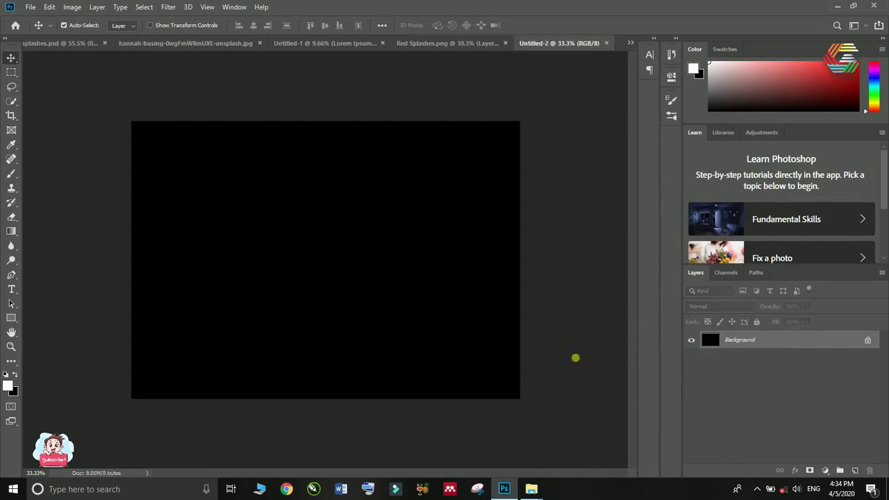
Add a white (#ffffff) Solid Color fill layer and delete the black Background layer.
left_click(827, 470)
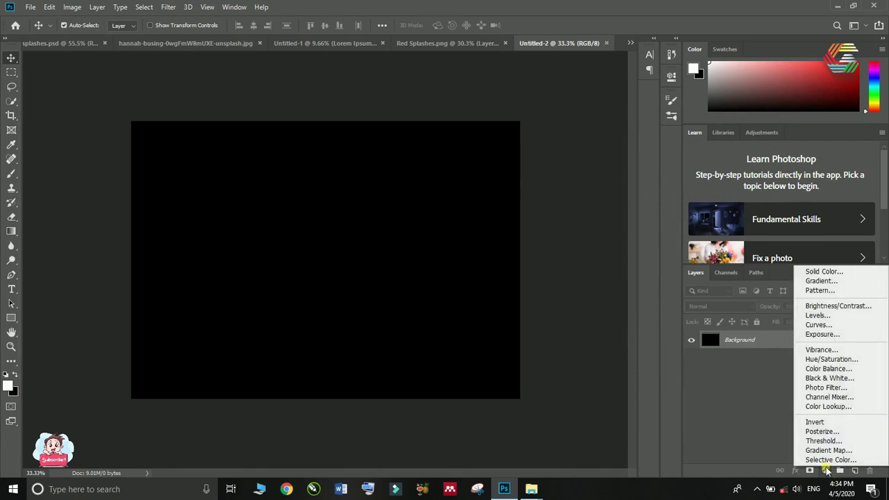
left_click(801, 272)
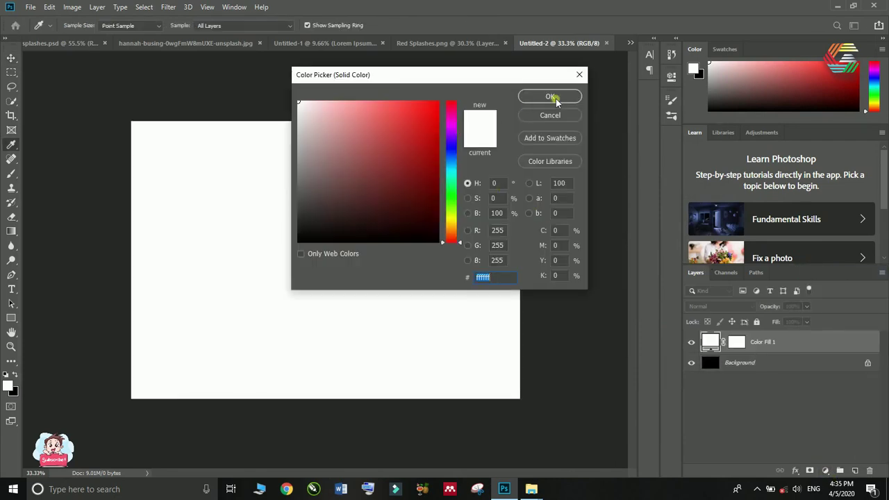
left_click(550, 96)
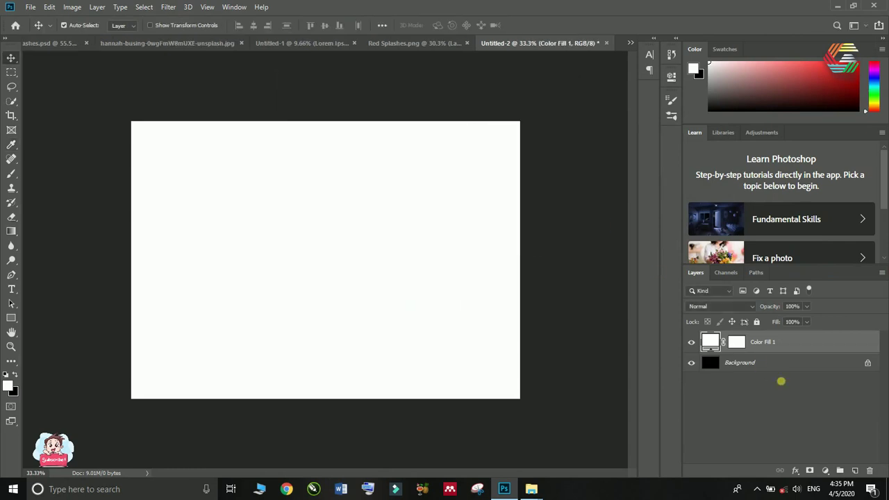
left_click(788, 366)
key("Delete")
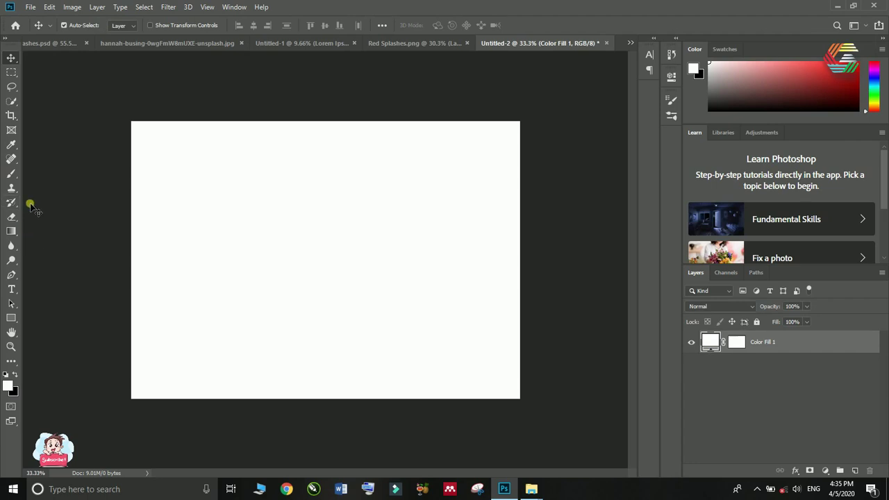
Crop the document to a 16:9 ratio, extending the crop frame far beyond the original canvas to enlarge it.
left_click(11, 116)
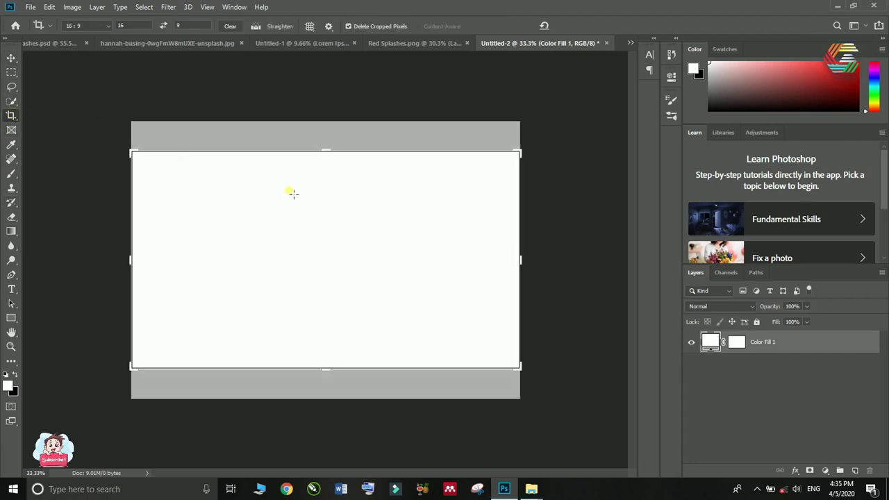
left_click(97, 25)
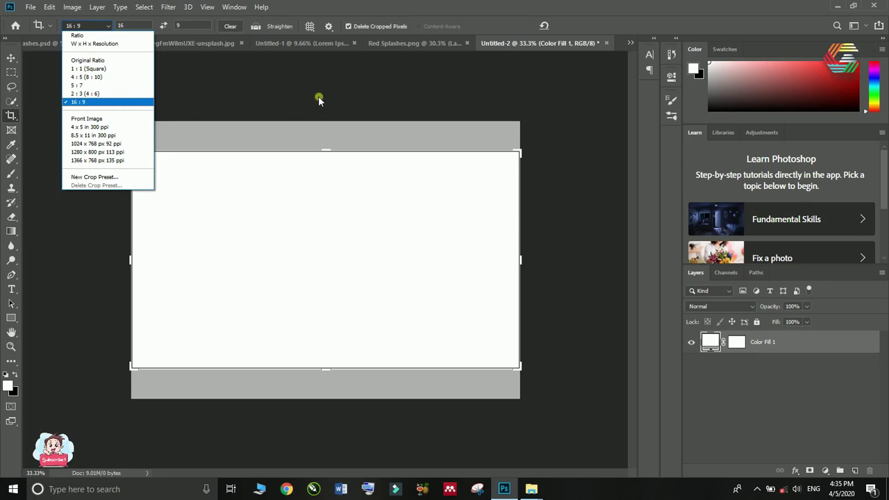
left_click(80, 102)
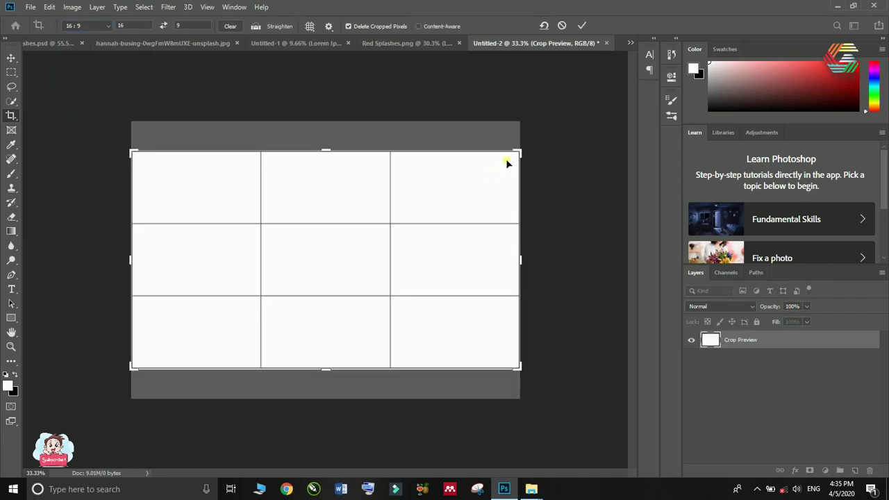
scroll(380, 211, "down", 4)
scroll(556, 194, "up", 1)
scroll(212, 174, "down", 2)
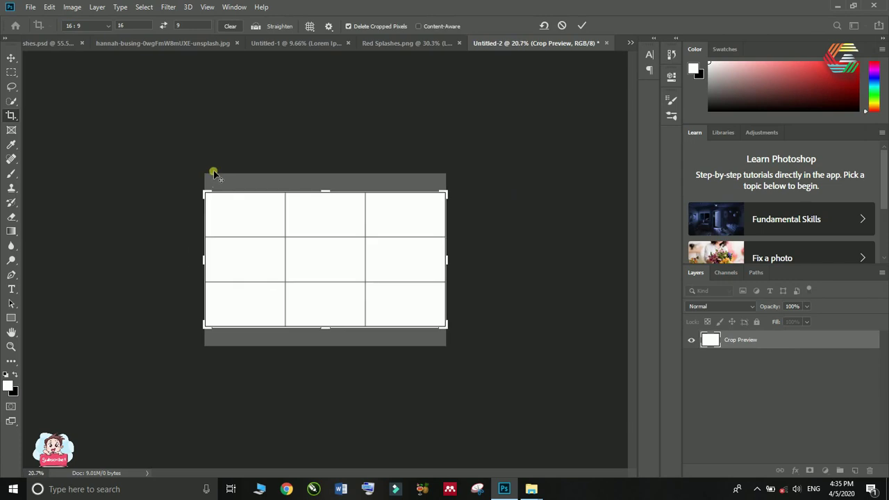
scroll(125, 176, "down", 1)
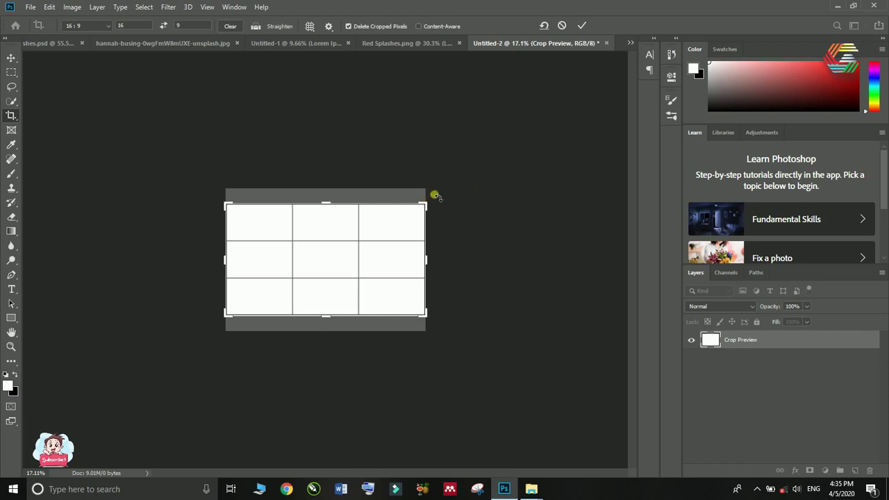
left_click_drag(426, 206, 583, 126)
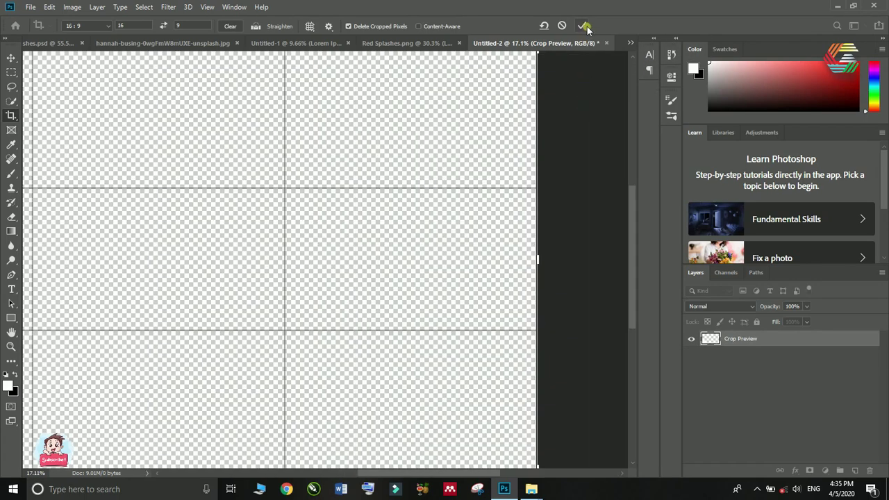
left_click(586, 26)
scroll(429, 203, "down", 7)
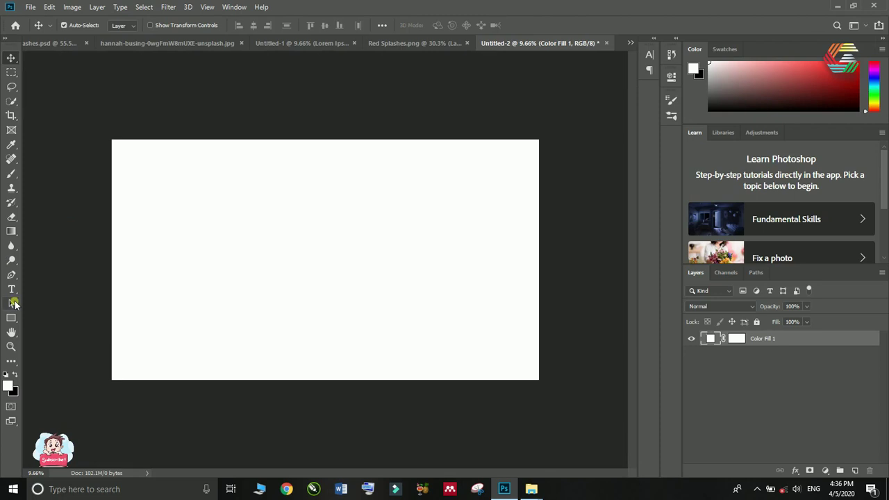
Add a text layer with the letter L in Cocogoose Pro Thin and set its colour to red #d80c0c.
left_click(12, 288)
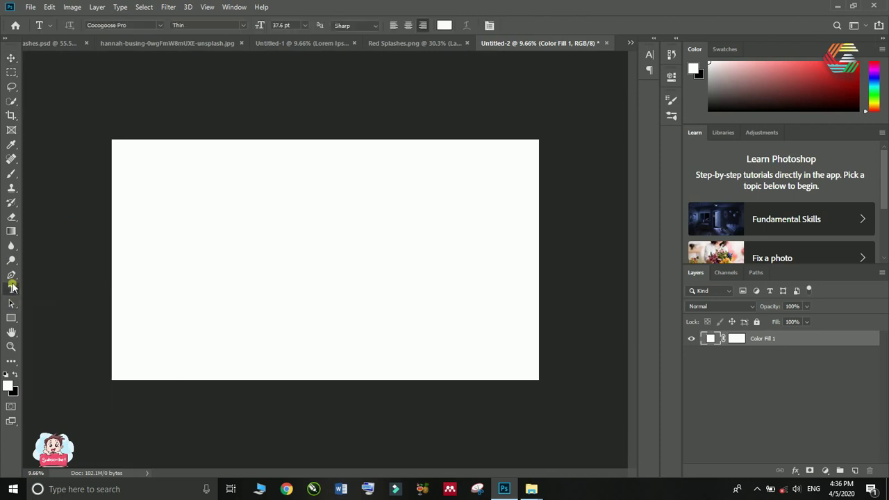
left_click(288, 297)
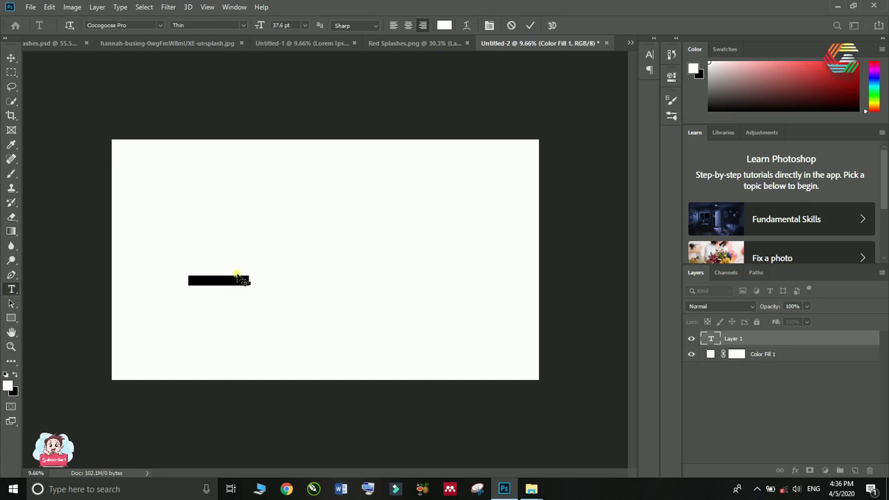
key("ctrl+t")
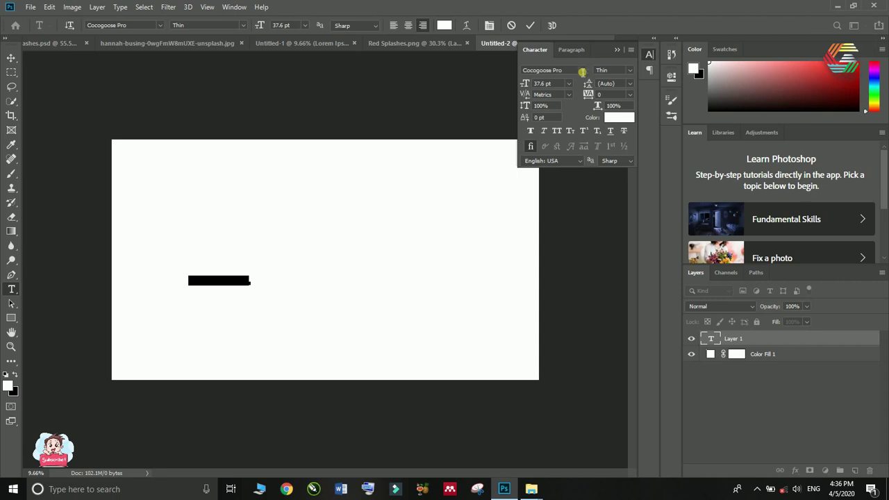
left_click(248, 282)
left_click(627, 118)
left_click_drag(428, 113, 435, 102)
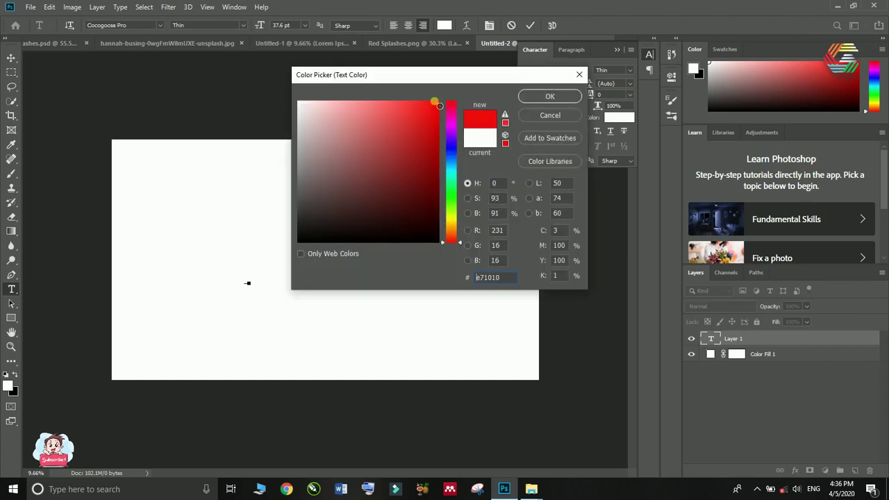
left_click(430, 124)
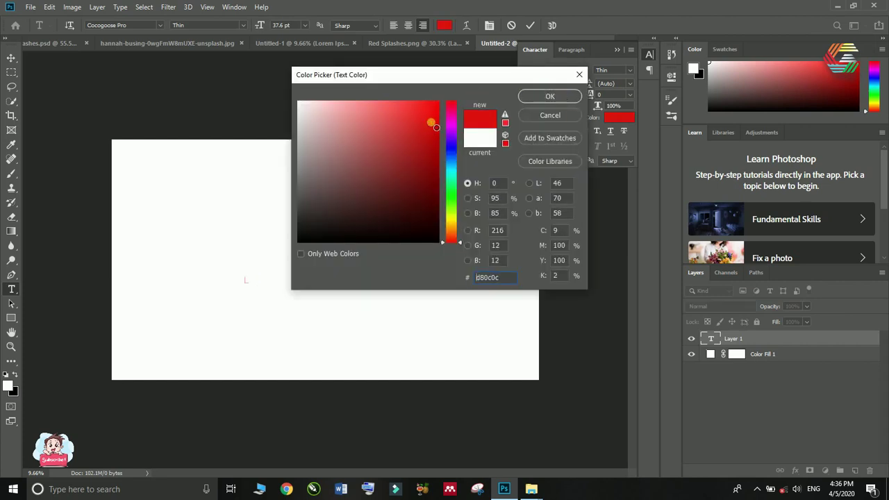
left_click(574, 97)
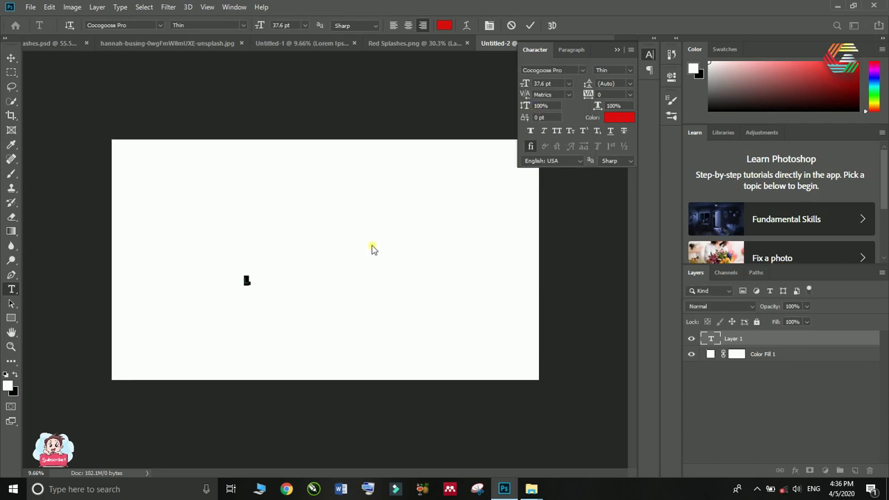
left_click(531, 26)
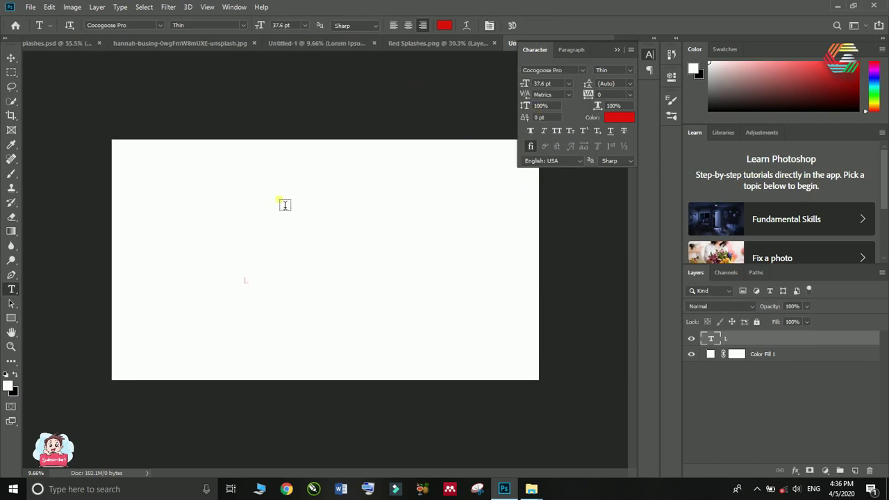
Scale the red letter L up proportionally to about 1413% with Free Transform.
left_click(9, 60)
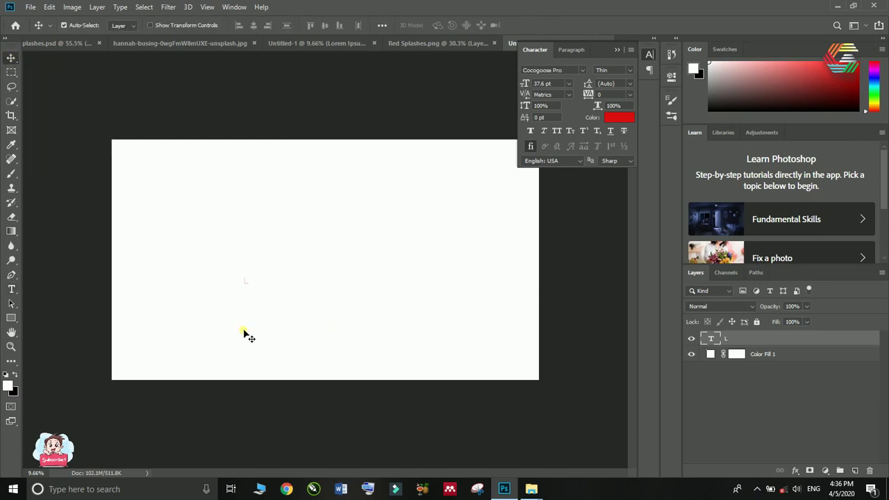
scroll(242, 327, "up", 1)
scroll(212, 296, "up", 3)
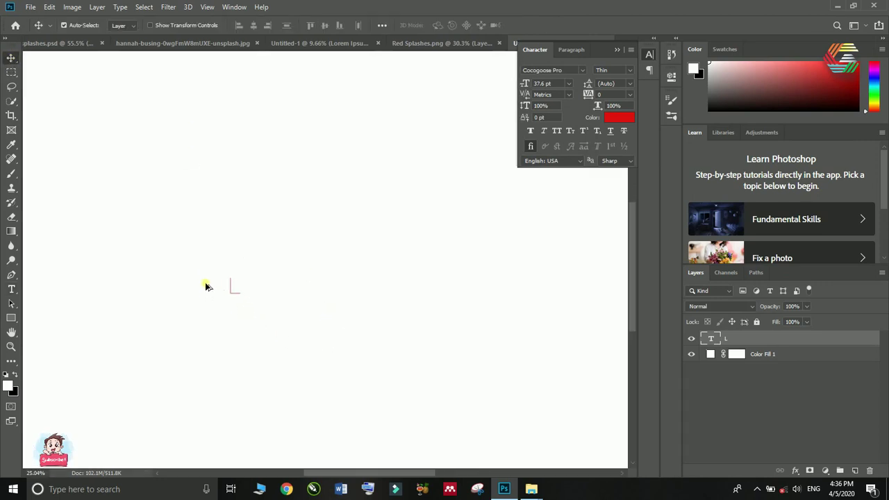
key("t")
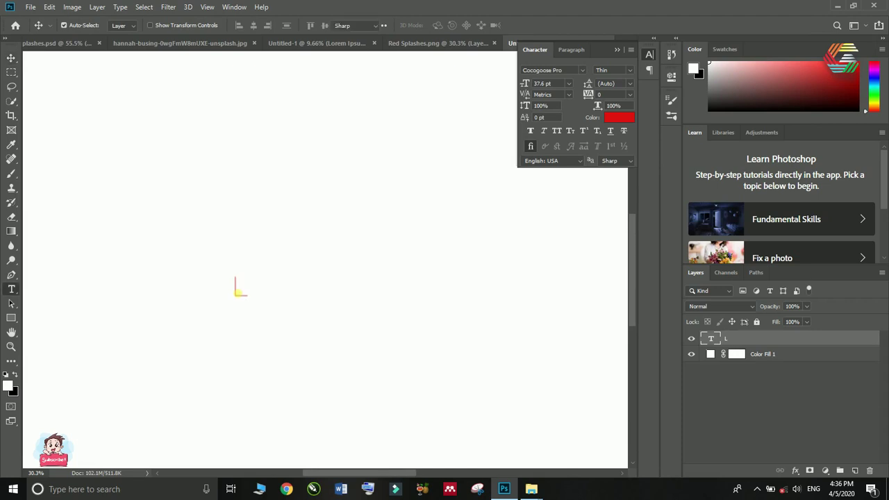
double_click(237, 288)
scroll(237, 297, "down", 2)
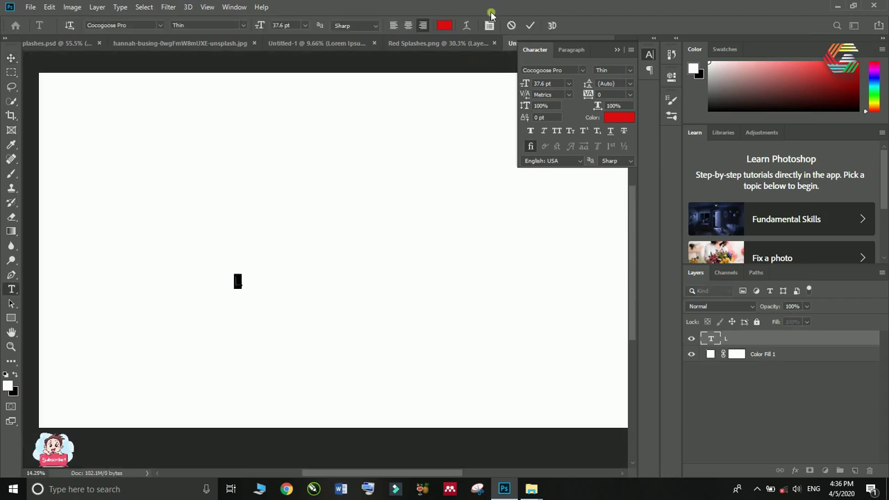
left_click(184, 203)
key("ctrl+t")
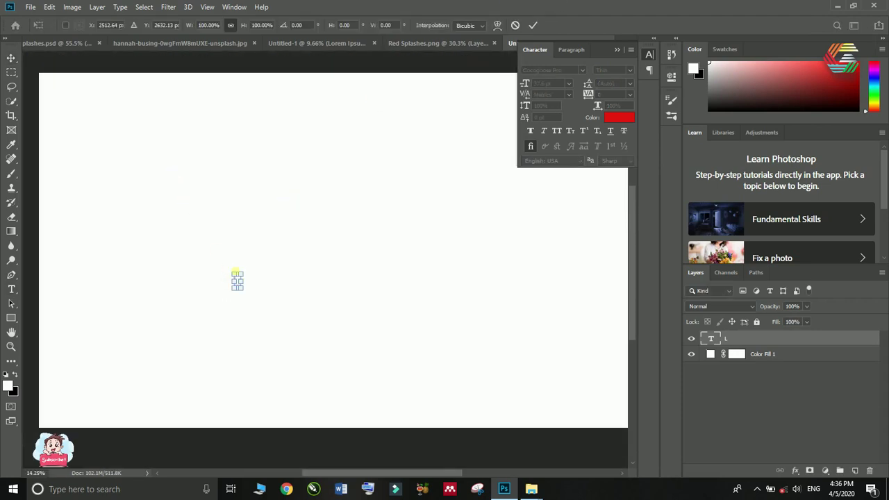
left_click_drag(253, 267, 411, 127)
scroll(278, 249, "down", 2)
scroll(277, 249, "up", 1)
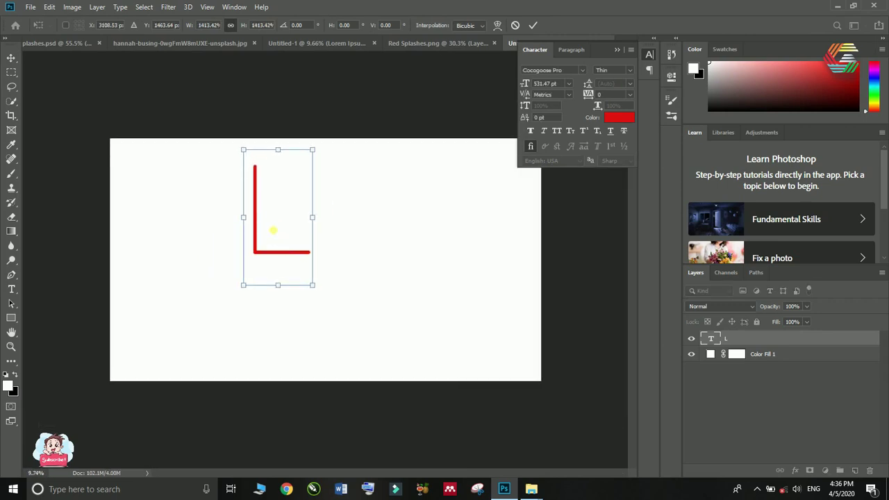
key("Return")
Set the letter L in Kiona Regular at 979.48 pt and place it in the lower part of the canvas, slightly left of centre.
double_click(265, 273)
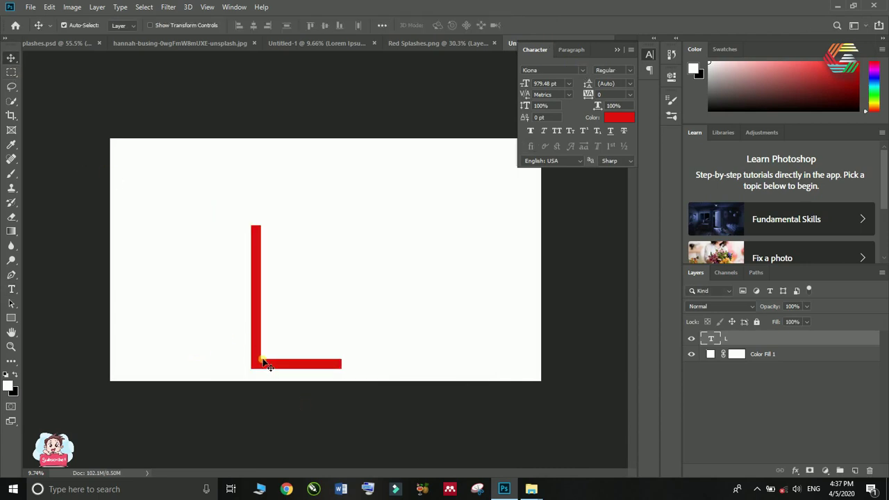
scroll(259, 358, "up", 4)
scroll(258, 357, "down", 2)
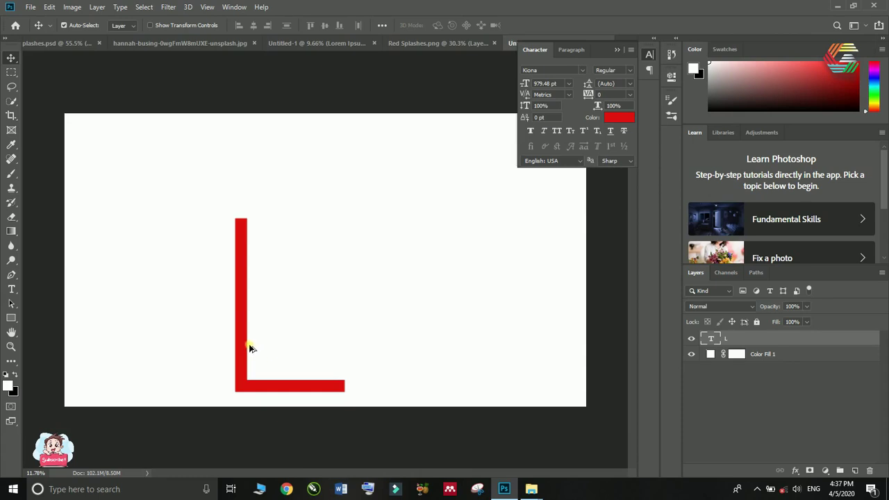
left_click(619, 49)
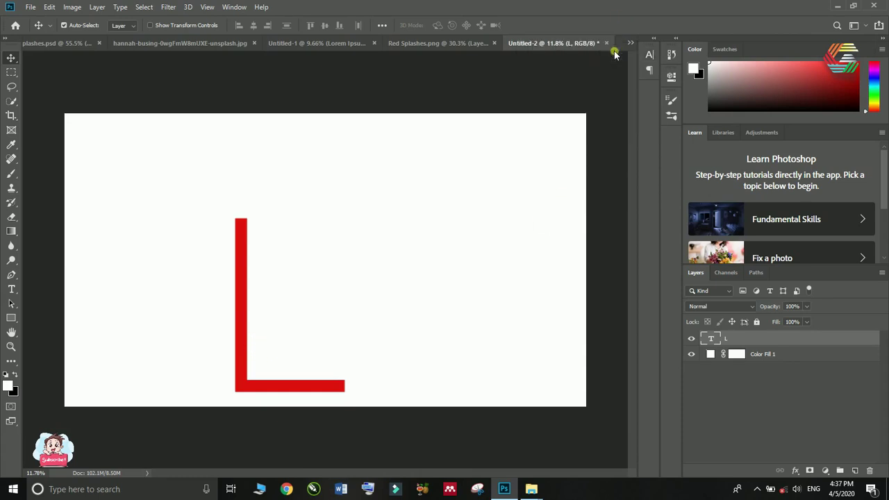
scroll(236, 367, "up", 1)
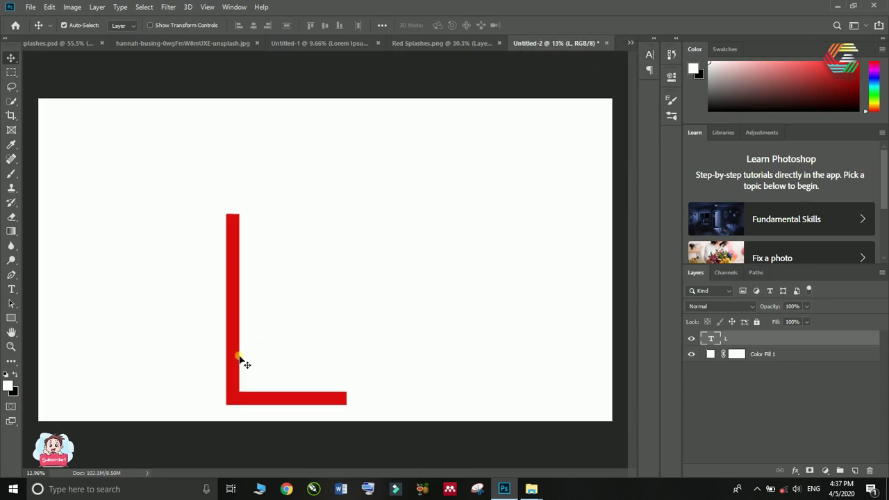
left_click_drag(239, 354, 222, 346)
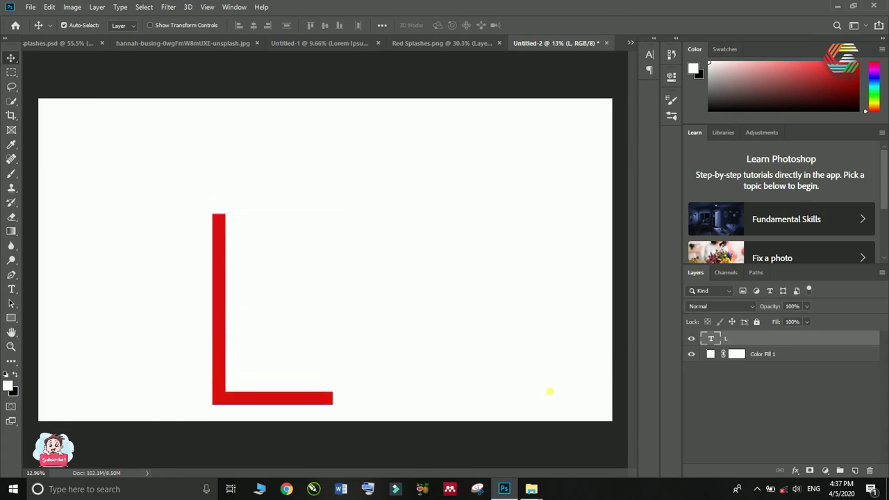
Add a Bevel & Emboss effect to the letter L with a size of 147 px.
right_click(766, 339)
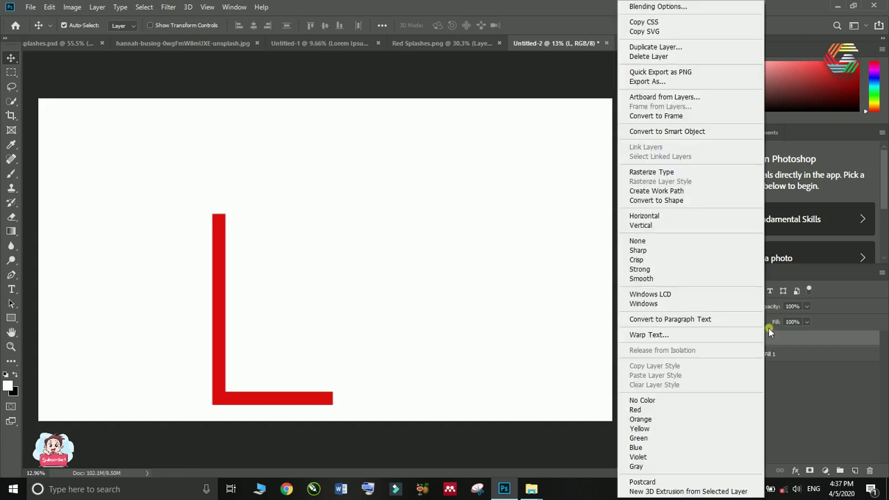
left_click(689, 5)
left_click_drag(376, 60, 532, 80)
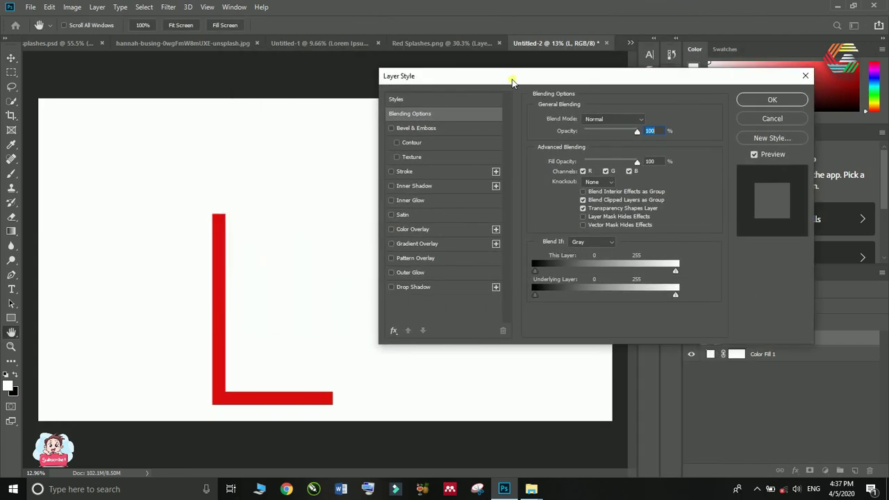
left_click(391, 129)
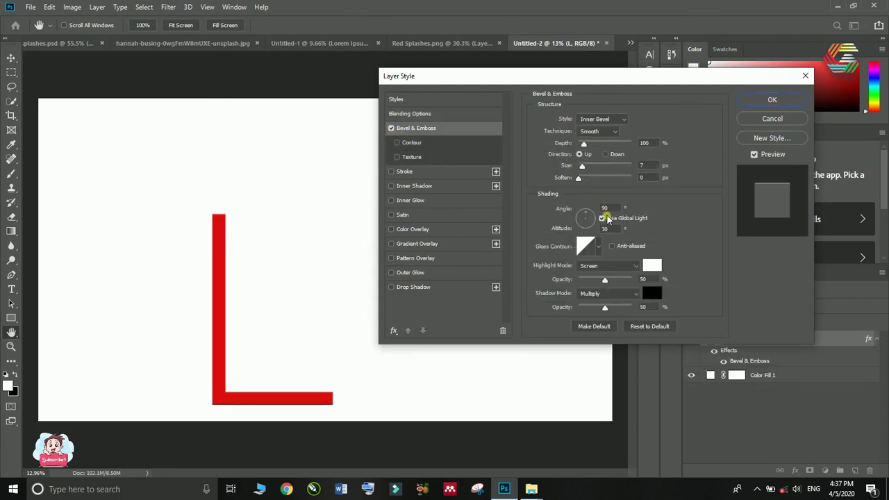
left_click_drag(582, 165, 615, 172)
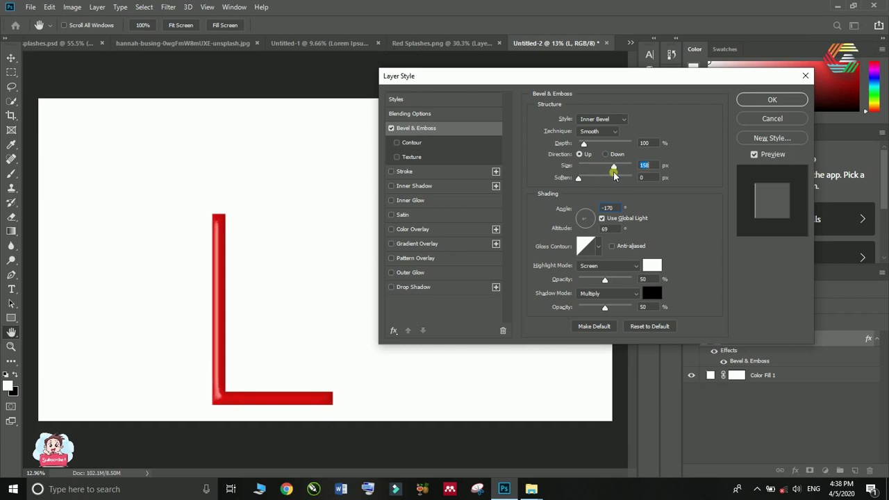
left_click_drag(613, 175, 614, 176)
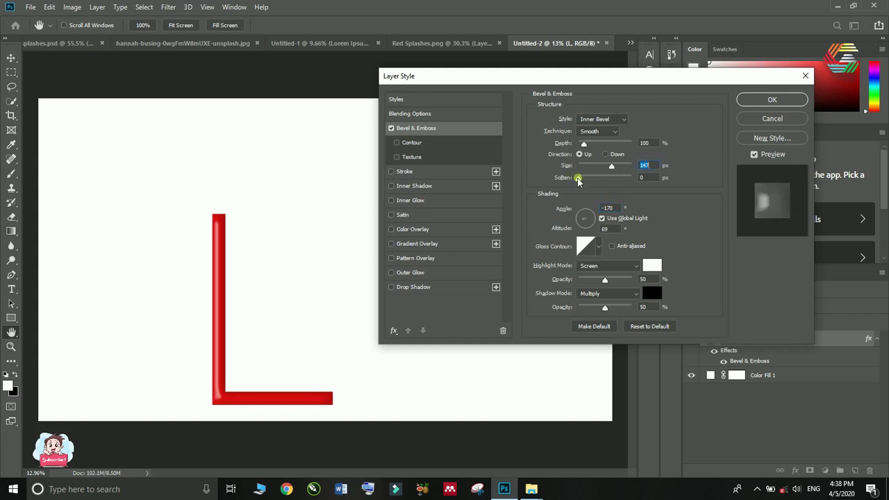
Set the bevel's light angle to -158° and altitude to 37°, raise the highlight opacity to 63%, and apply the layer style.
key("alt")
left_click_drag(585, 226, 584, 226)
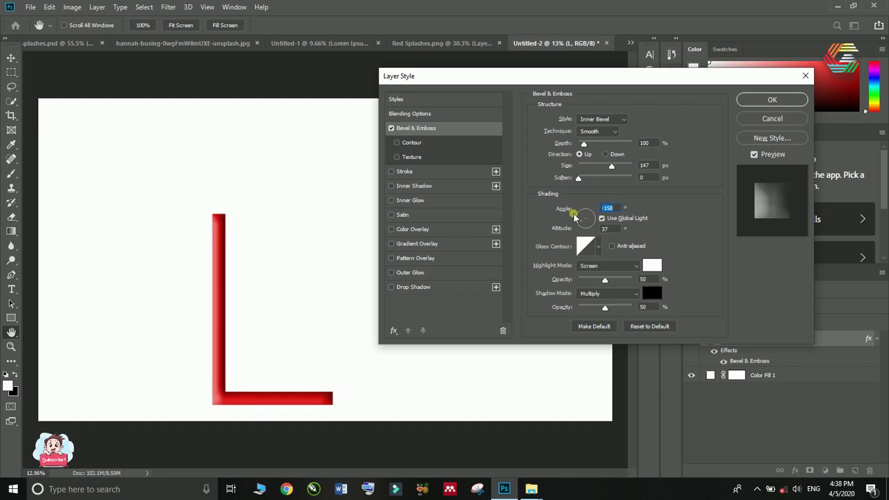
mouse_move(605, 280)
left_mouse_down()
mouse_move(633, 282)
mouse_move(585, 281)
mouse_move(627, 280)
mouse_move(613, 279)
left_mouse_up()
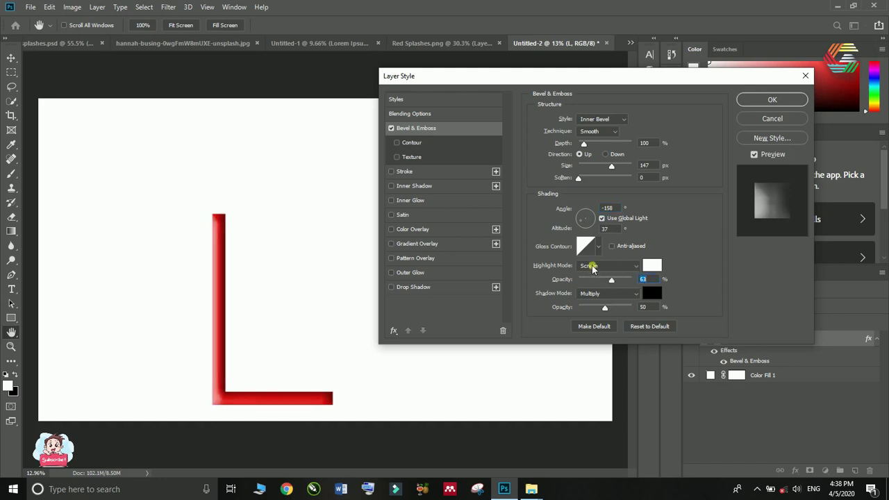
left_click(599, 248)
left_click(598, 248)
left_click(768, 101)
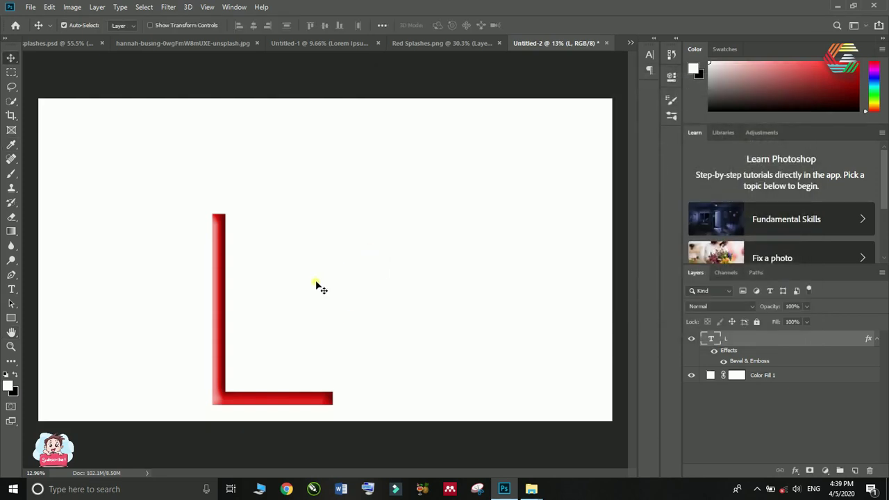
Bring the red splash from Red Splashes.png into the poster and place it inside the letter L, just above its base.
scroll(313, 284, "up", 2)
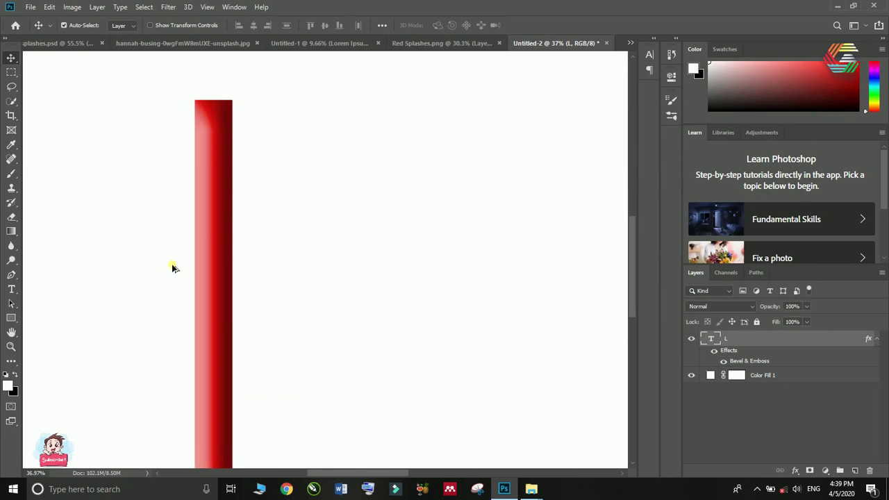
key("ctrl+0")
scroll(243, 272, "down", 1)
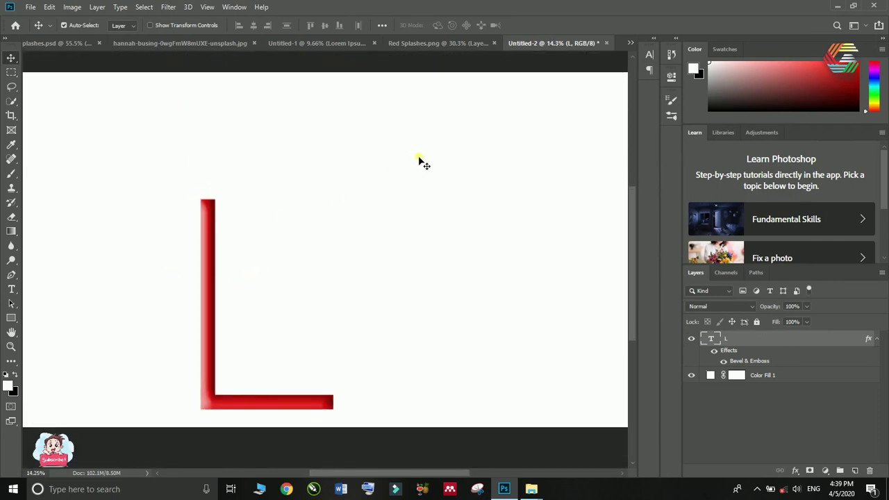
left_click(443, 41)
left_click_drag(355, 346, 309, 245)
left_click_drag(275, 319, 267, 358)
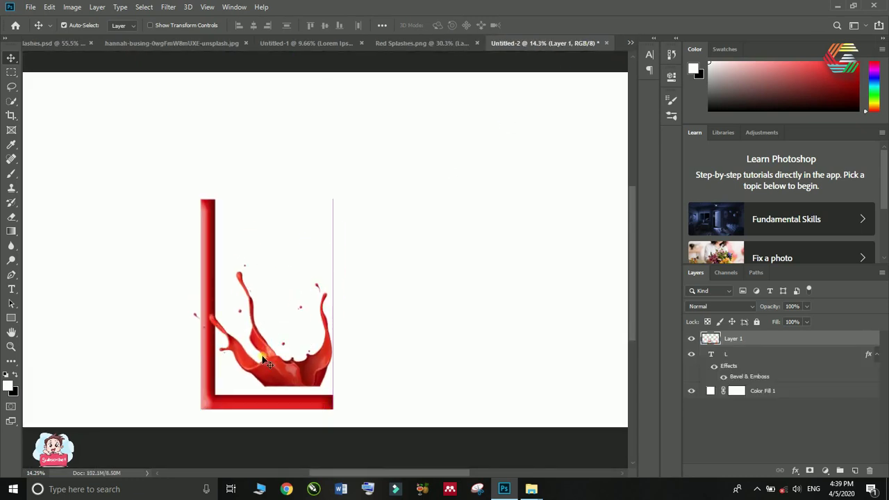
Recolour the letter L with a red sampled from the body of the splash.
scroll(255, 364, "up", 3)
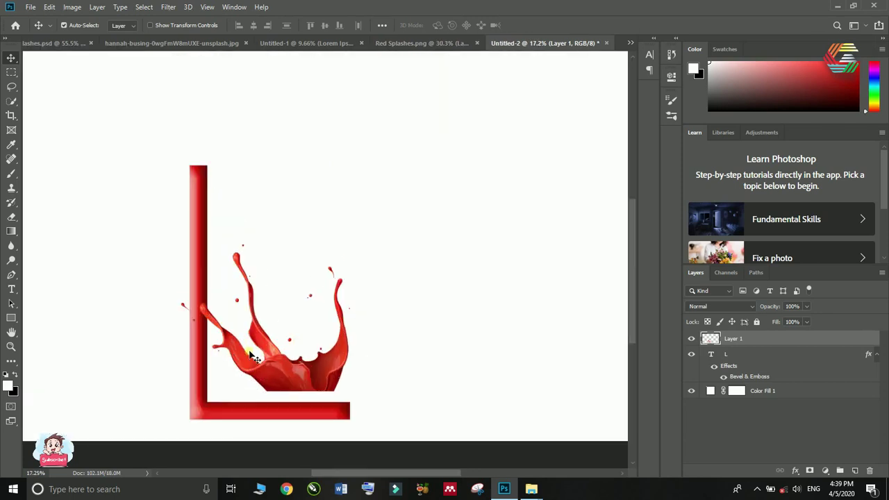
scroll(262, 384, "up", 3)
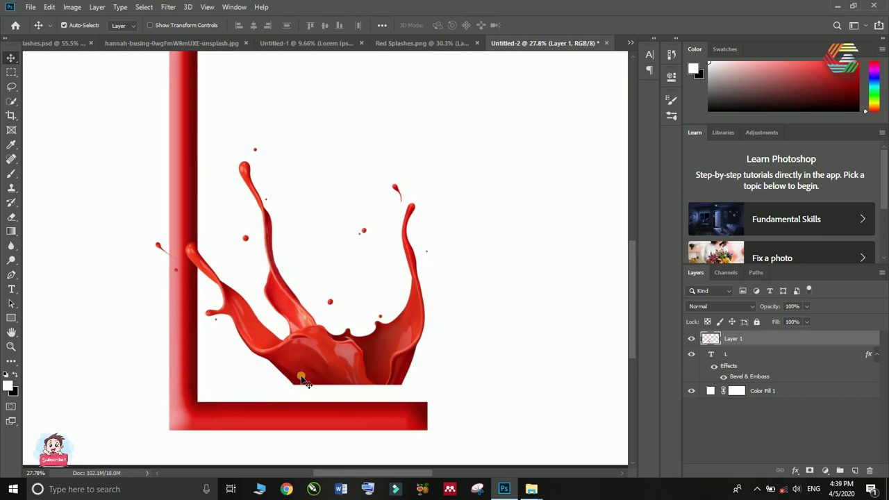
double_click(275, 410)
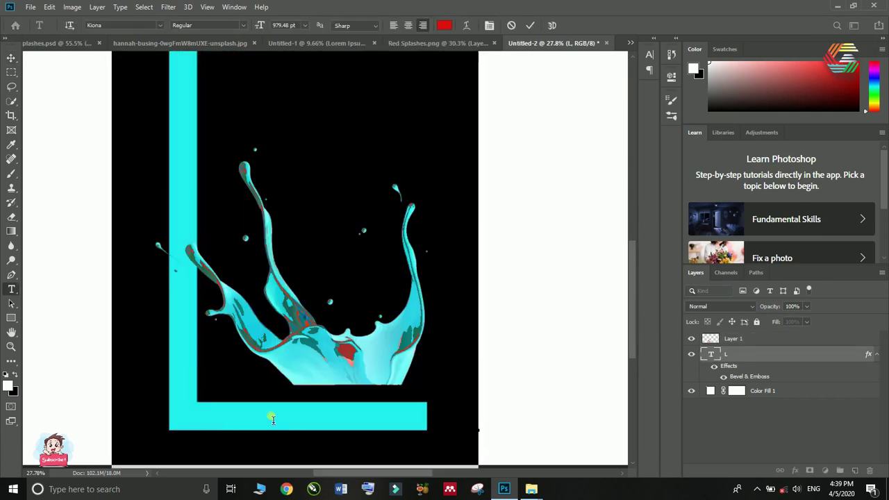
left_click(444, 26)
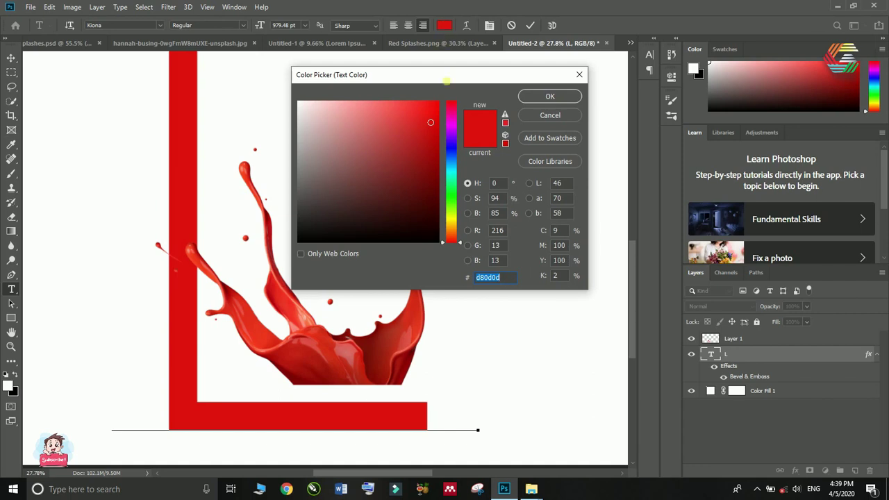
left_click(308, 359)
left_click(323, 349)
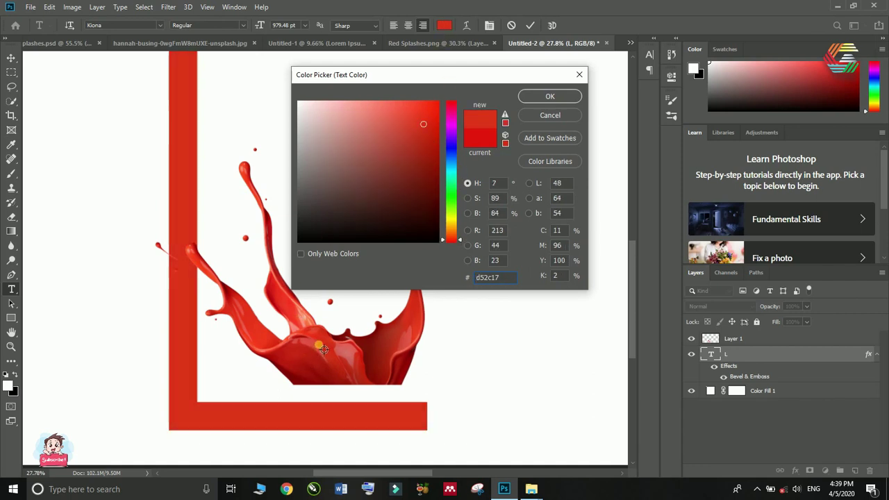
left_click(340, 353)
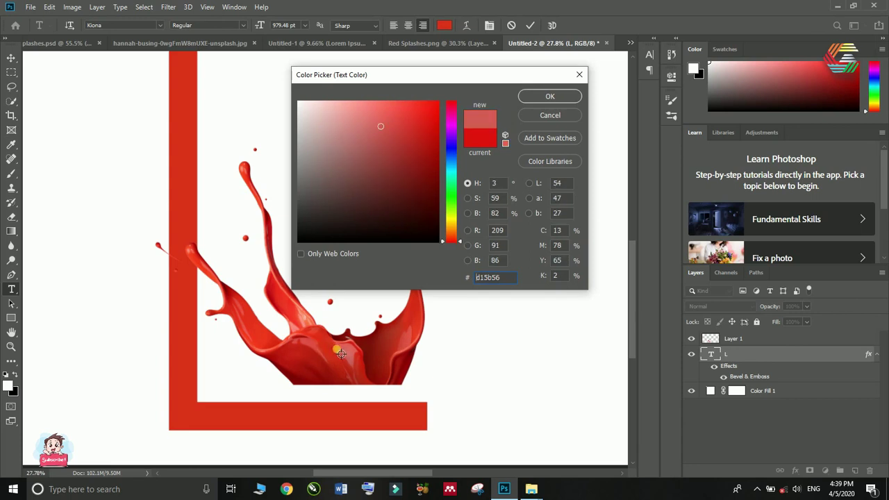
left_click(323, 345)
left_click(550, 96)
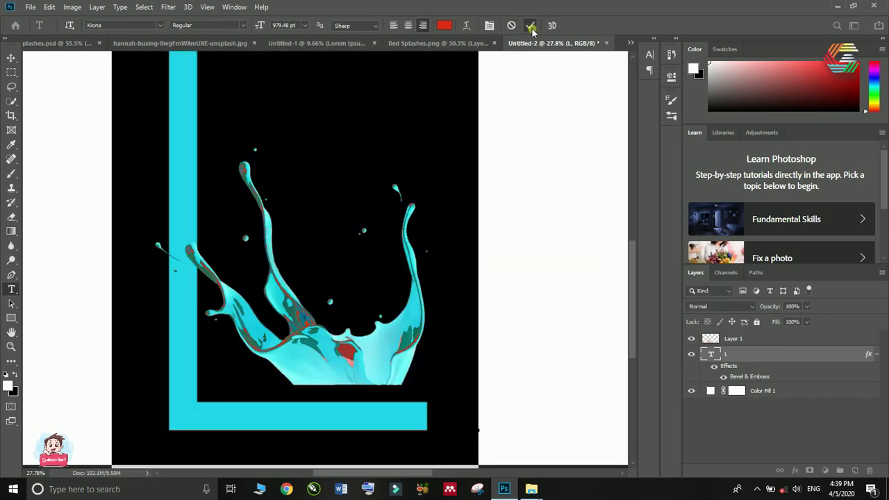
left_click(528, 25)
key("v")
Enlarge the splash proportionally with Free Transform and place it over the base of the letter L, overlapping its stem.
scroll(487, 254, "down", 1)
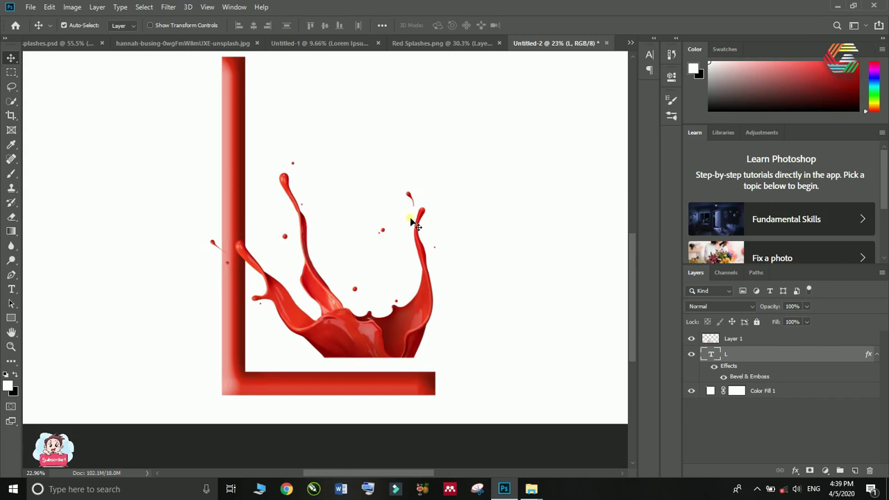
scroll(353, 292, "down", 2)
scroll(375, 246, "up", 2)
scroll(328, 261, "down", 1)
left_click_drag(329, 337, 329, 361)
scroll(389, 395, "up", 3)
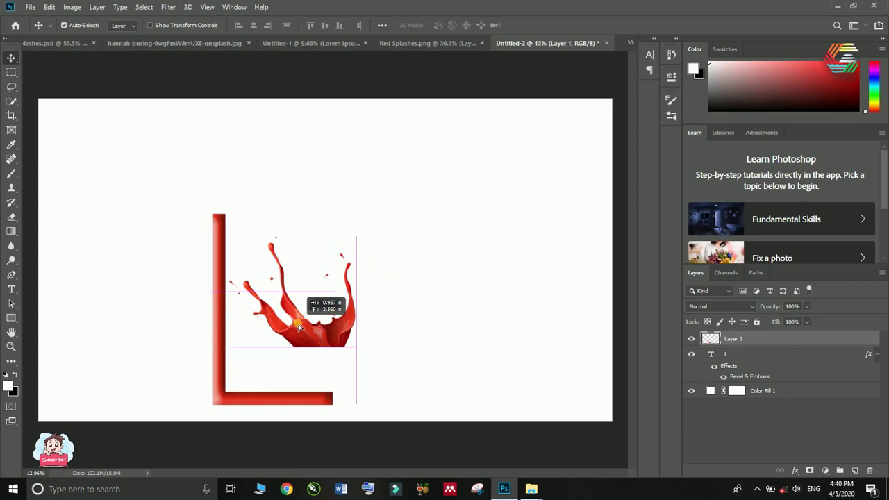
left_click_drag(298, 324, 299, 324)
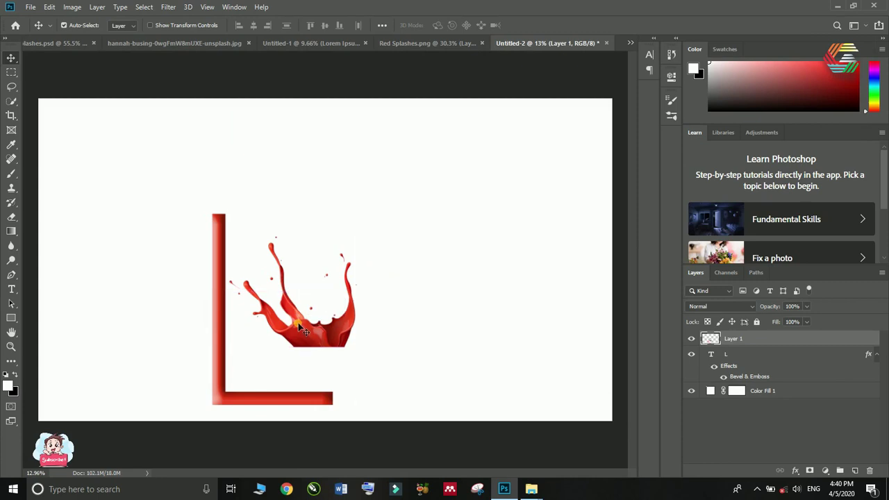
key("ctrl+t")
left_click_drag(362, 239, 441, 192)
left_click_drag(367, 276, 338, 298)
key("Return")
left_click_drag(317, 349, 281, 378)
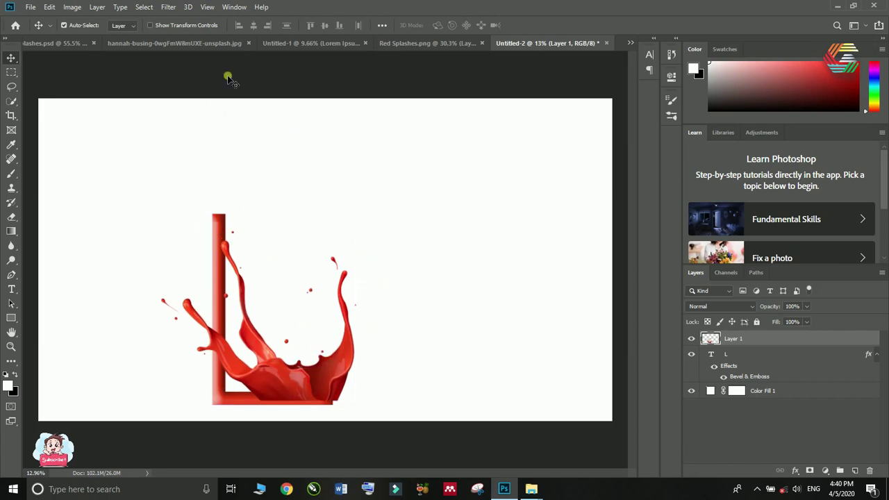
Bring the masked cut-out girl from the hannah-busing photo into the poster and place her inside the splash.
left_click(217, 43)
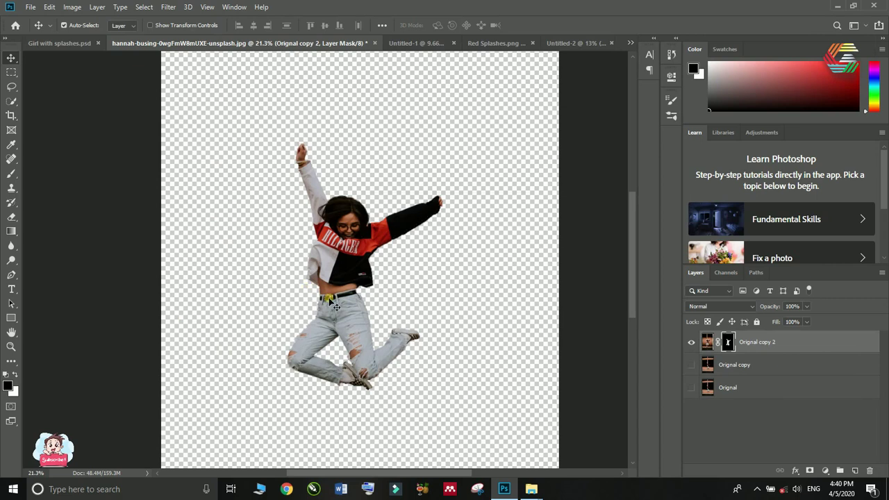
left_click_drag(332, 285, 298, 258)
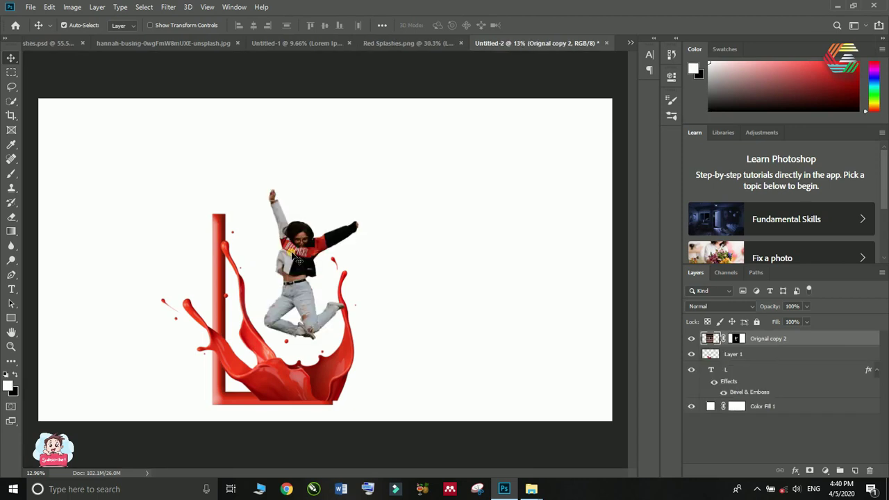
scroll(308, 245, "up", 3)
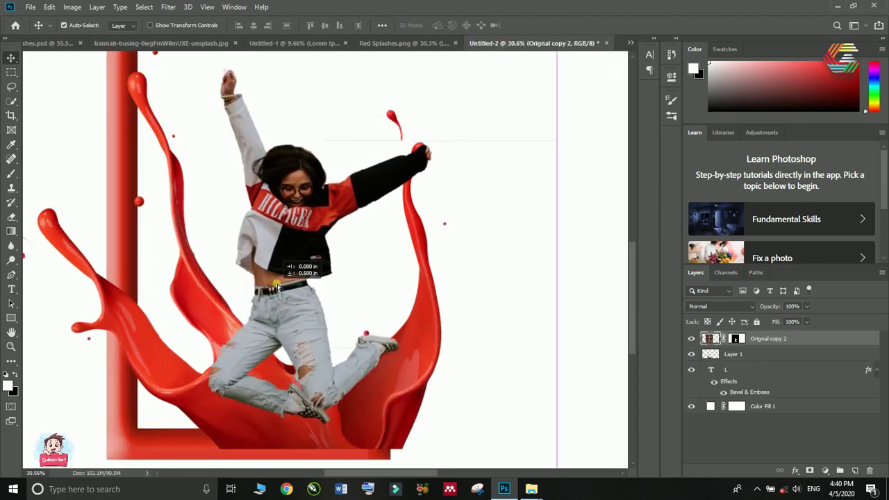
scroll(310, 339, "down", 3)
left_click_drag(316, 286, 324, 245)
scroll(341, 353, "down", 1)
Enlarge the girl proportionally with Free Transform and position her so that her bent legs sit in the splash.
key("ctrl+t")
scroll(332, 321, "down", 2)
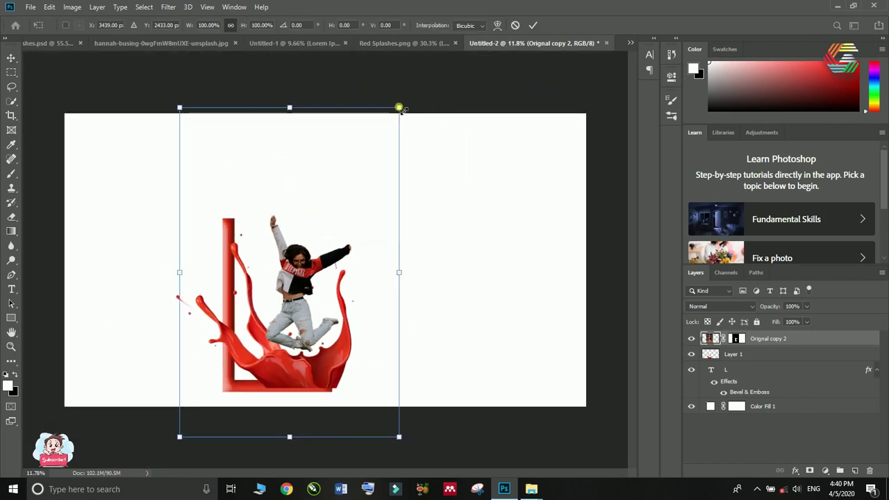
left_click_drag(399, 107, 498, 30)
left_click_drag(347, 187, 309, 224)
left_click(533, 25)
scroll(295, 303, "up", 2)
left_click_drag(292, 288, 293, 319)
left_click(429, 340)
scroll(410, 368, "down", 2)
scroll(252, 314, "up", 3)
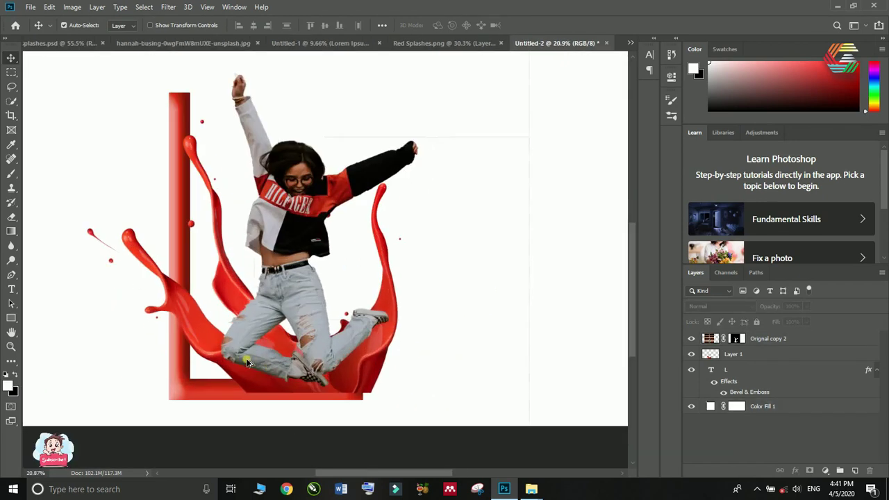
Rename the splash layer RED sPLASHES and add a layer mask to it.
scroll(301, 400, "down", 2)
scroll(296, 348, "up", 1)
scroll(347, 341, "up", 1)
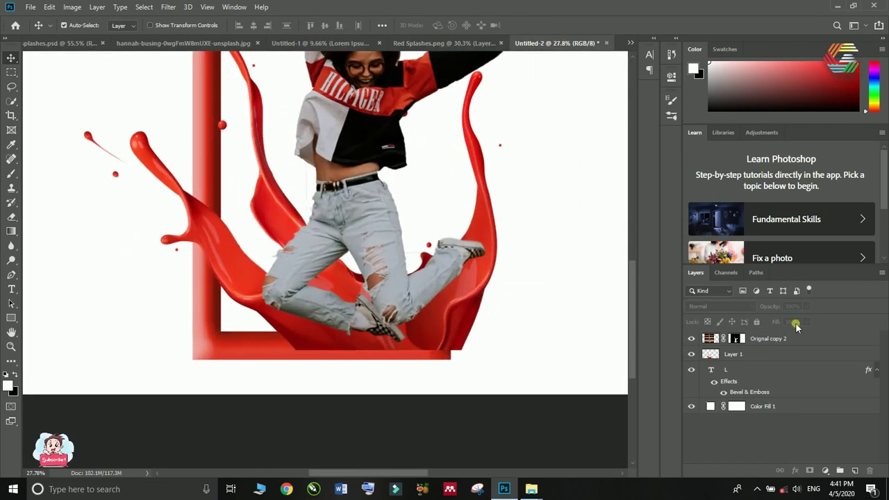
double_click(741, 355)
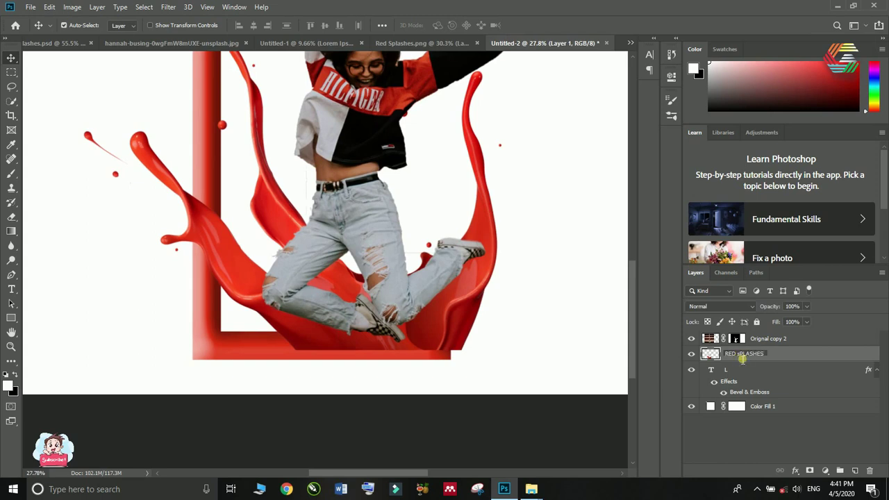
left_click(727, 428)
left_click(719, 356)
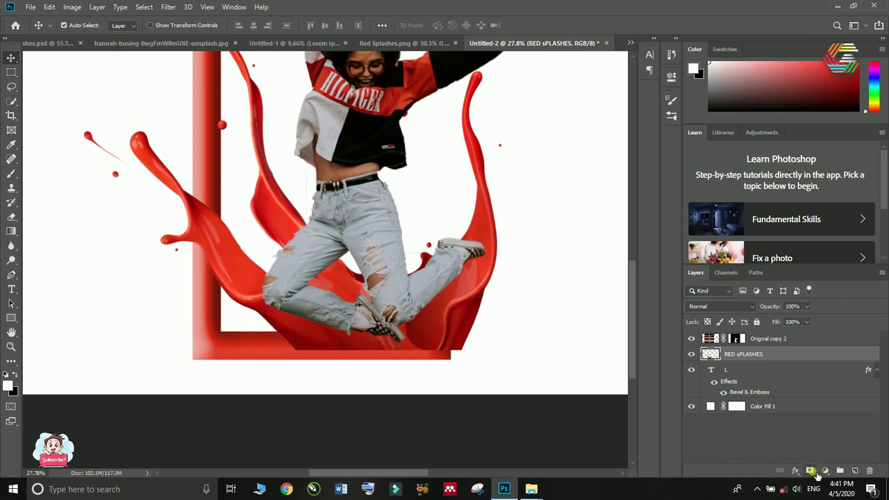
left_click(811, 472)
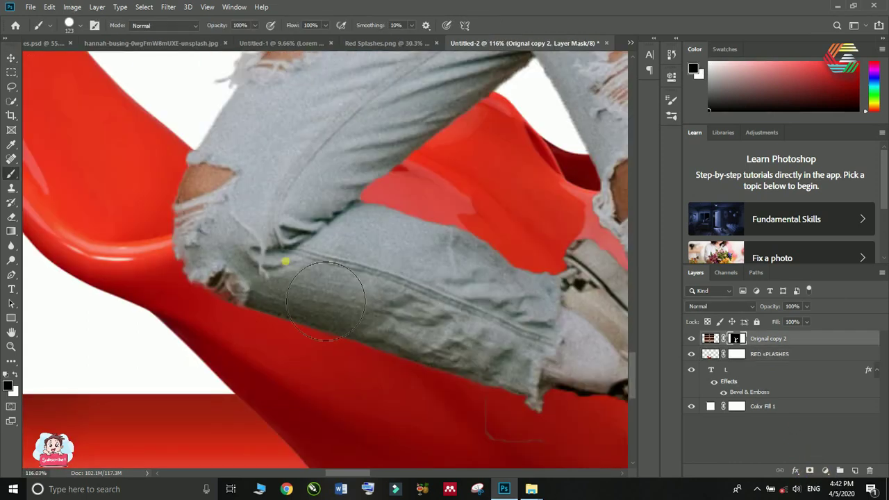
Paint black on the girl's layer mask to hide her front knee and lower thigh behind the splash.
scroll(327, 276, "down", 2)
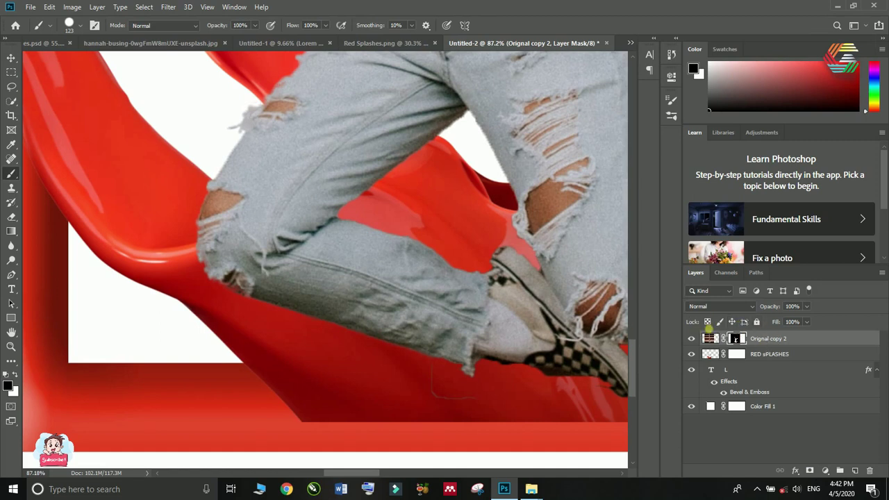
scroll(214, 253, "up", 2)
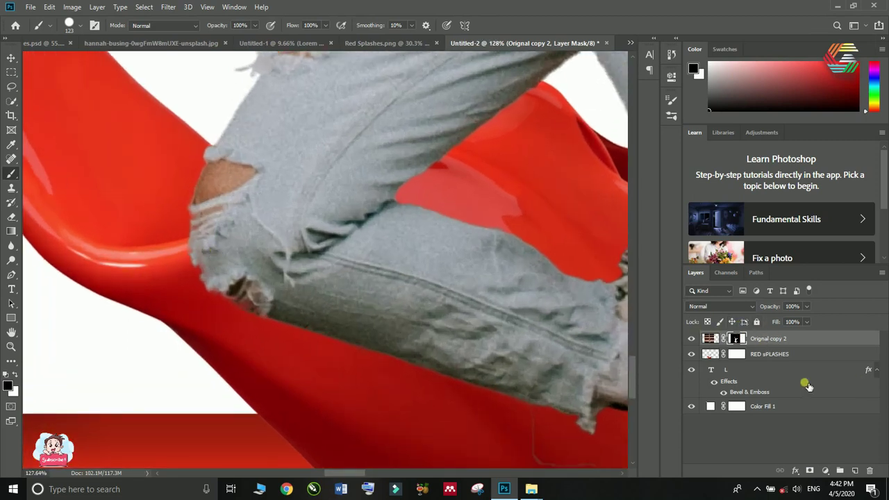
left_click(14, 375)
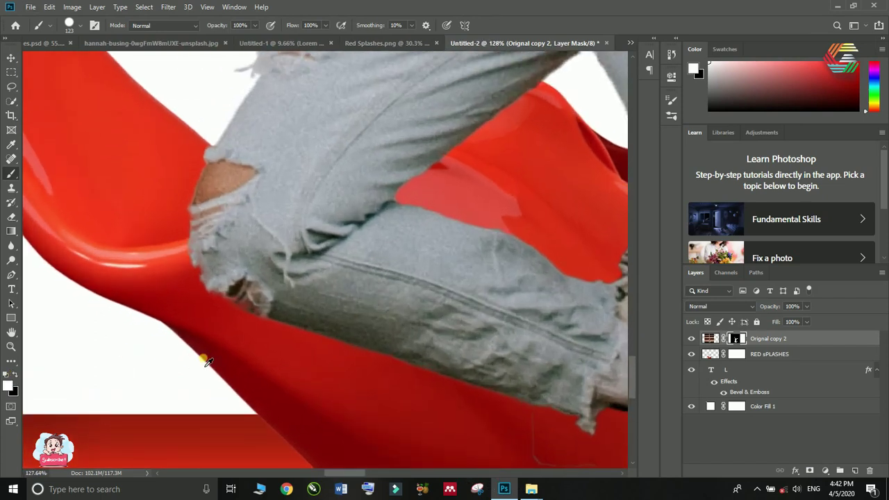
left_click(16, 376)
mouse_move(266, 317)
left_mouse_down()
mouse_move(244, 309)
mouse_move(327, 313)
mouse_move(219, 310)
mouse_move(202, 289)
left_mouse_up()
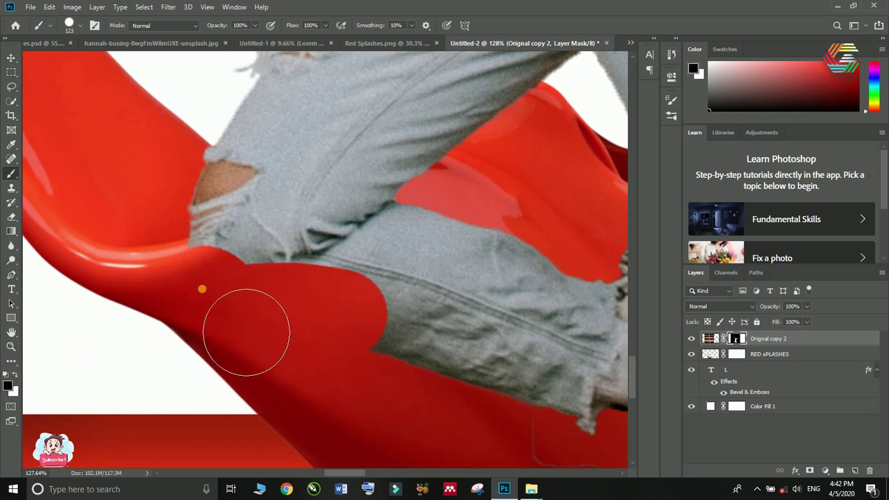
left_click_drag(244, 324, 367, 314)
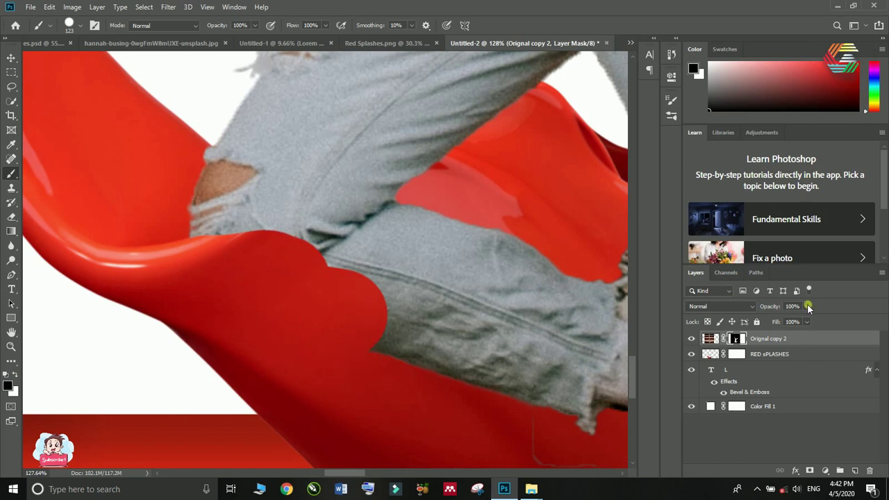
Lower the girl layer's opacity to 34% and mask out her front lower leg inside the front of the splash.
left_click_drag(781, 310, 737, 312)
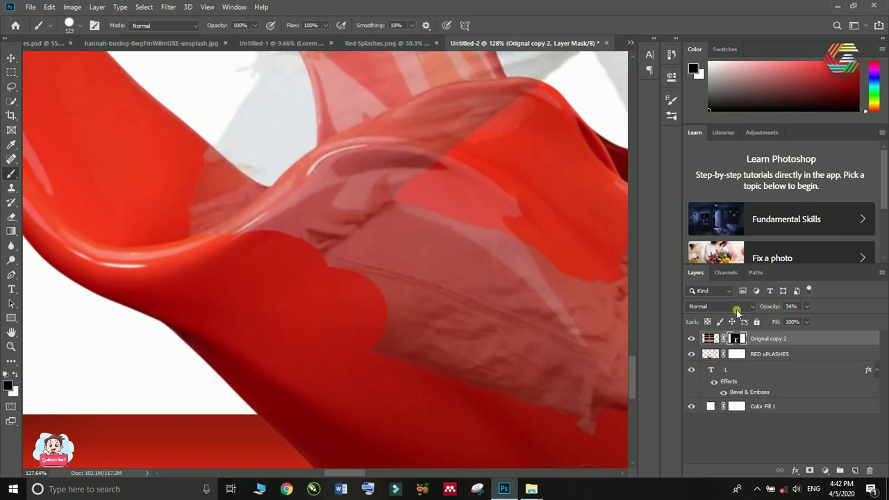
scroll(110, 223, "down", 5)
scroll(363, 199, "down", 1)
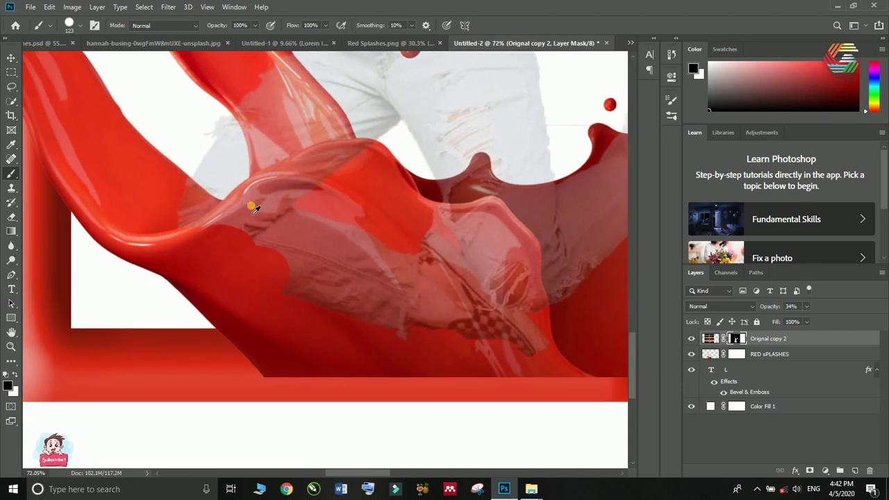
scroll(243, 200, "up", 3)
mouse_move(252, 285)
left_mouse_down()
mouse_move(375, 222)
mouse_move(356, 262)
mouse_move(475, 261)
mouse_move(379, 330)
mouse_move(378, 352)
mouse_move(605, 409)
mouse_move(570, 296)
mouse_move(546, 375)
mouse_move(591, 297)
mouse_move(407, 226)
mouse_move(435, 181)
mouse_move(378, 188)
mouse_move(292, 232)
mouse_move(242, 288)
mouse_move(119, 377)
left_mouse_up()
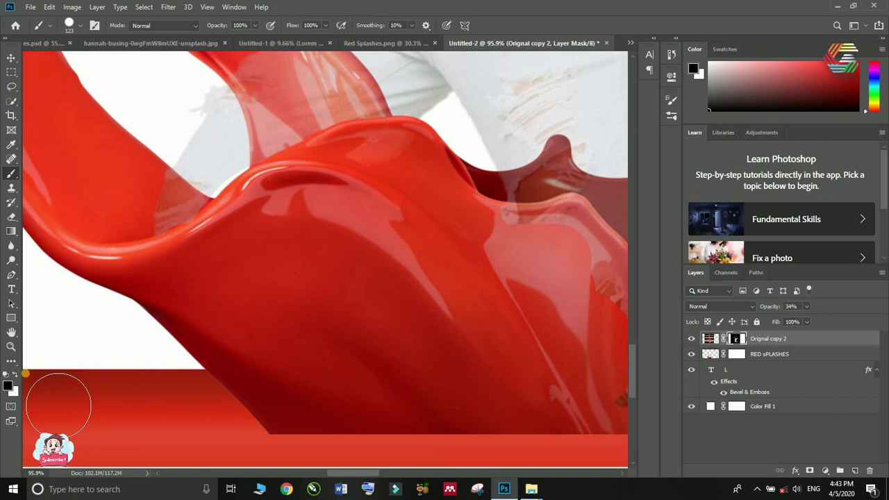
Refine the girl's layer mask along the front splash rim and hide the remaining parts of her front shoe.
left_click(16, 375)
mouse_move(265, 263)
left_mouse_down()
mouse_move(247, 238)
mouse_move(303, 200)
mouse_move(337, 210)
left_mouse_up()
key("x")
scroll(296, 241, "down", 2)
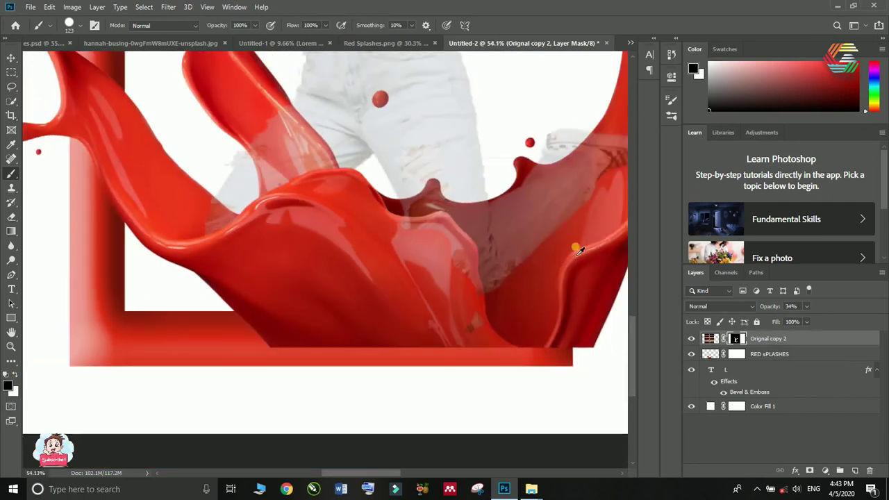
scroll(458, 271, "up", 1)
left_click_drag(378, 278, 401, 301)
key("ctrl+z")
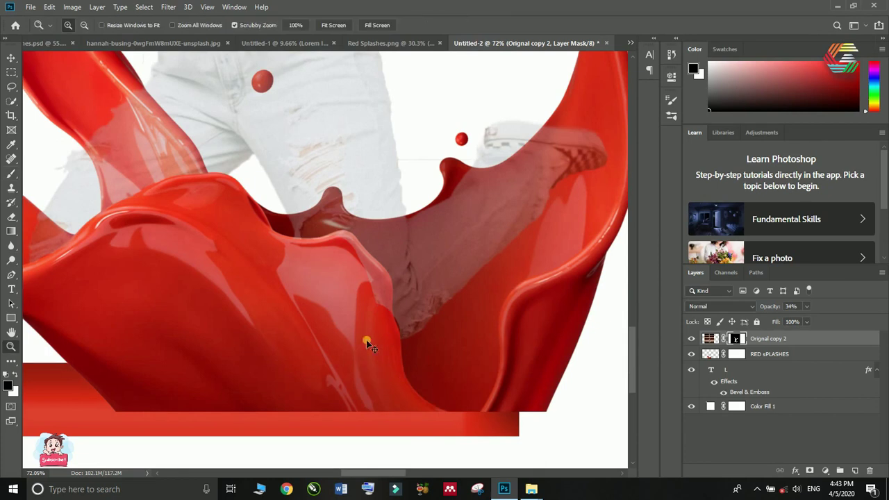
Reduce the brush to 60 px and mask out the leg remnants along the edge of the splash's central front fold.
key("bracketleft")
key("bracketleft")
key("bracketleft")
key("bracketleft")
key("bracketleft")
scroll(336, 292, "up", 5)
mouse_move(347, 304)
left_mouse_down()
mouse_move(374, 304)
mouse_move(430, 361)
mouse_move(440, 441)
left_mouse_up()
scroll(298, 332, "down", 6)
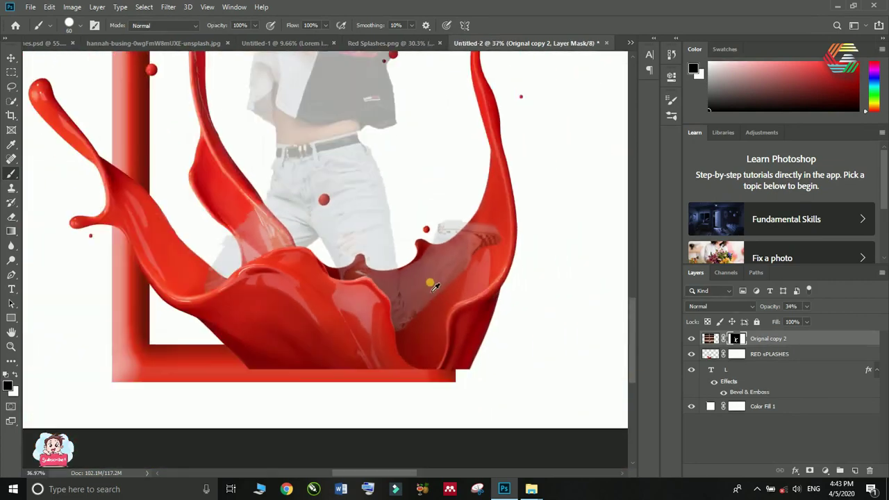
Restore the girl layer's opacity to 100% and check how her legs blend into the splash.
left_click_drag(773, 311, 831, 307)
scroll(488, 352, "down", 1)
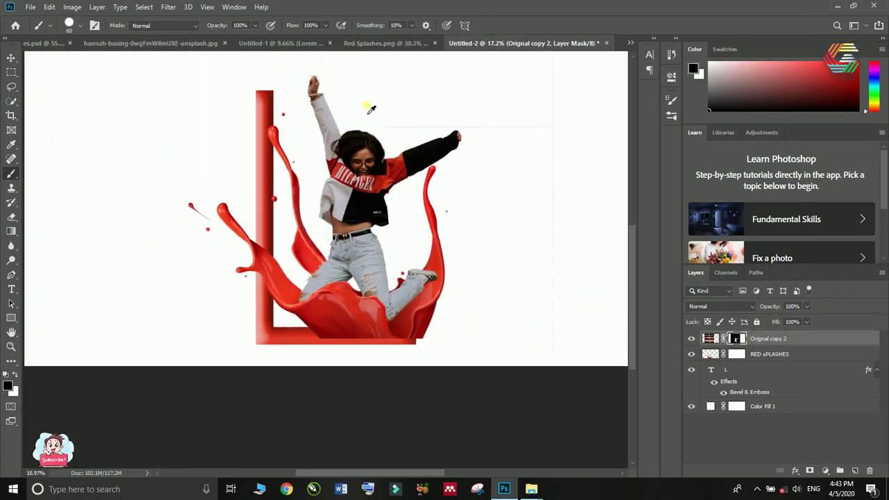
scroll(371, 109, "up", 1)
scroll(365, 229, "down", 1)
scroll(358, 346, "up", 1)
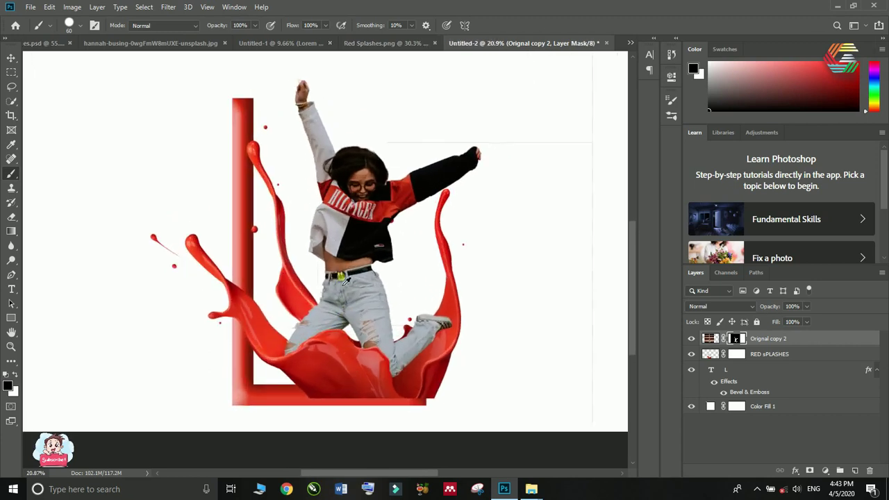
scroll(232, 194, "down", 2)
scroll(314, 373, "up", 6)
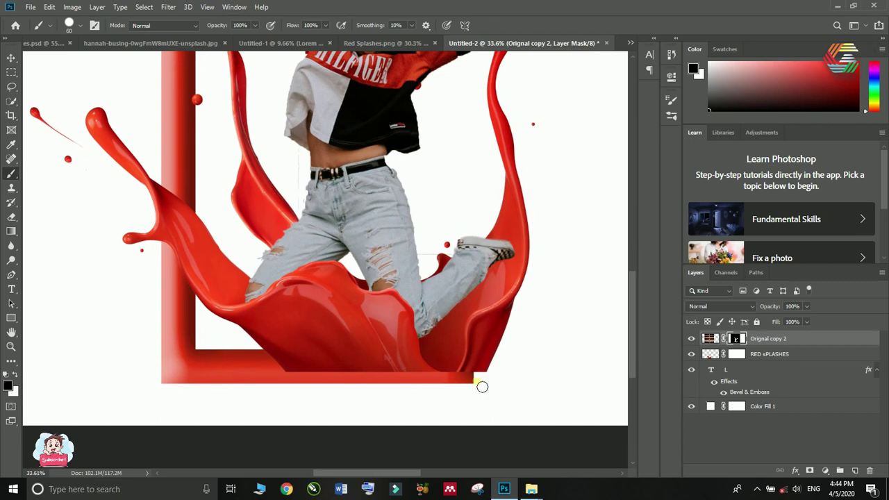
scroll(360, 362, "down", 2)
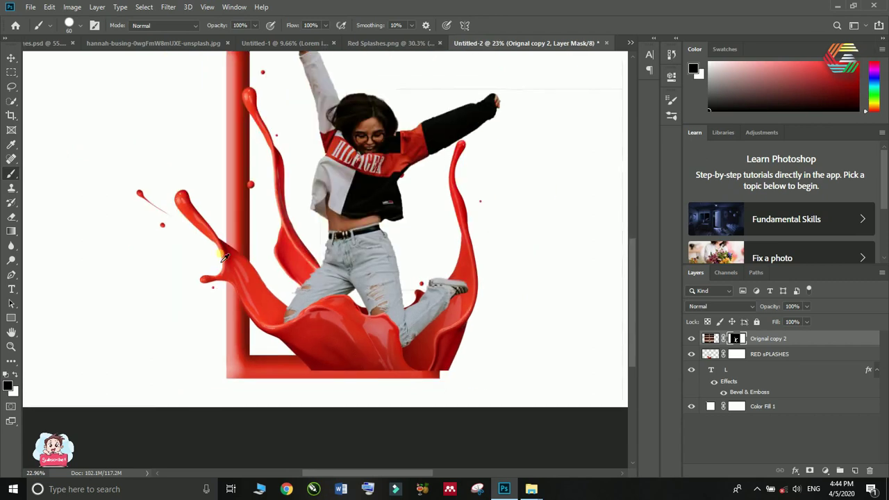
Set the brush opacity to 22% and paint black on the RED sPLASHES mask along the splash's bottom edge.
left_click(748, 356)
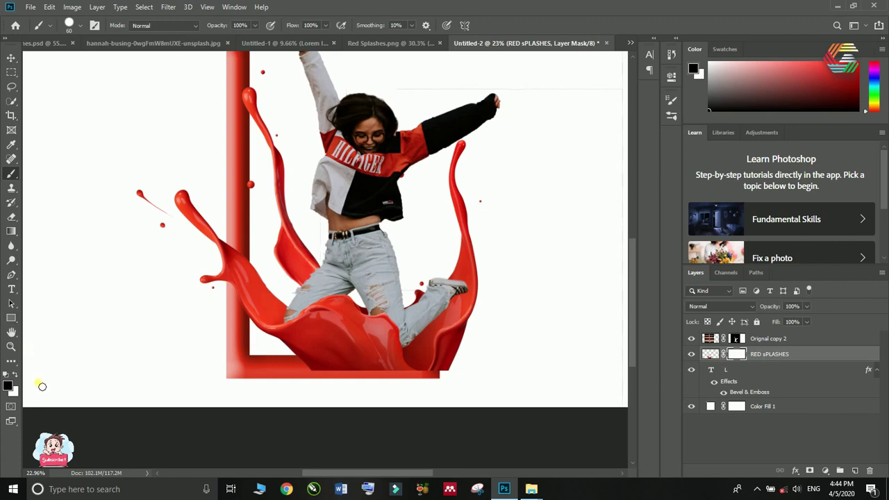
scroll(399, 400, "up", 2)
left_click_drag(217, 25, 196, 30)
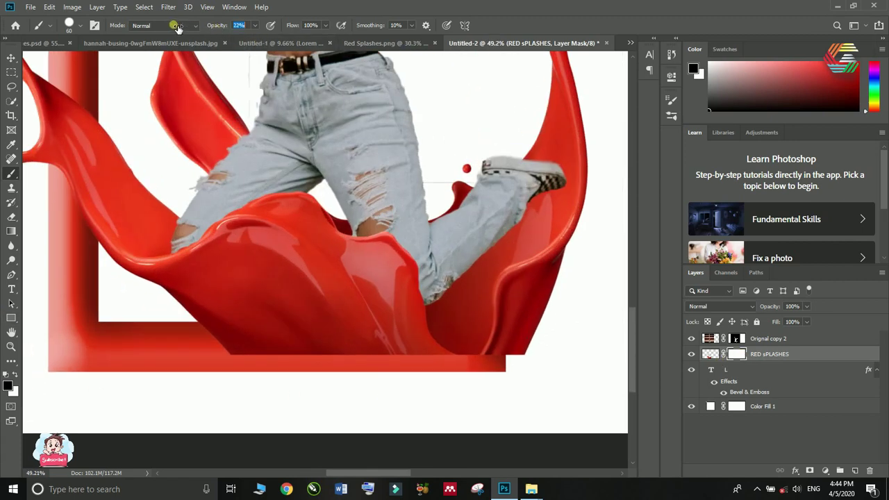
left_click_drag(224, 357, 306, 358)
Switch to a soft round brush at 125 px and fade the splash's bottom edge into the L's base on the mask.
left_click(94, 26)
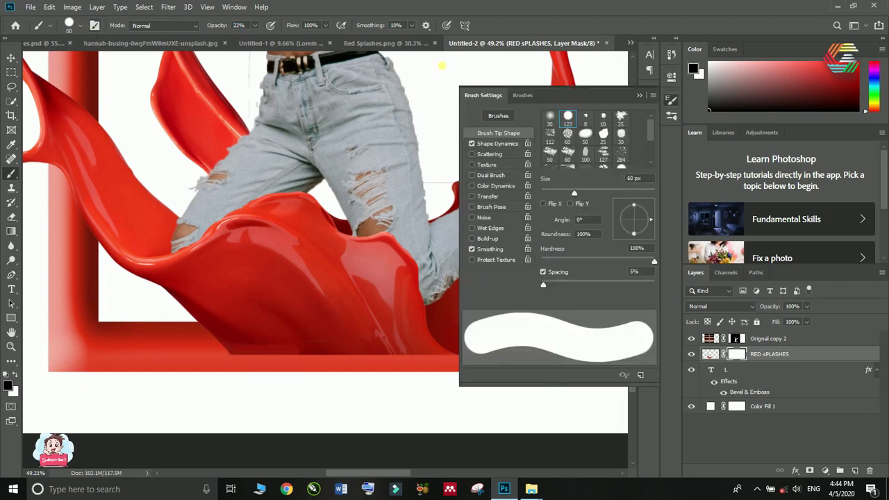
left_click(549, 116)
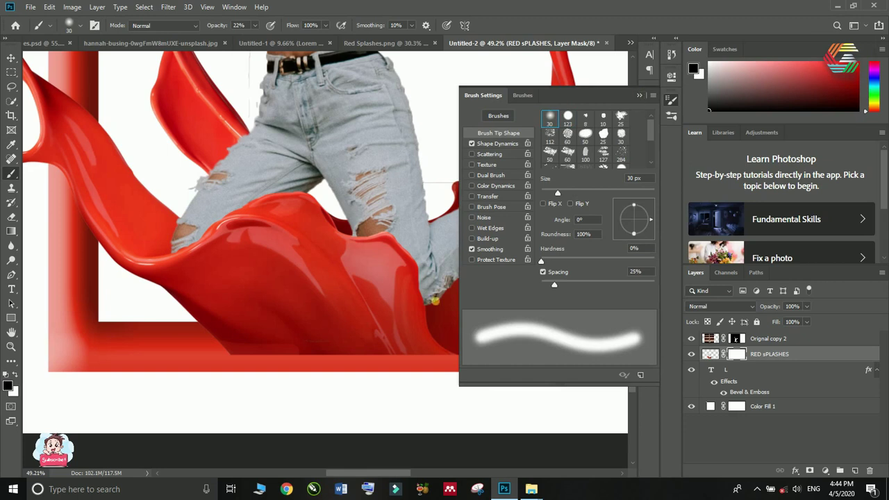
left_click(640, 93)
key("bracketright")
key("bracketright")
key("bracketright")
key("bracketright")
key("bracketright")
key("bracketright")
key("bracketright")
key("bracketright")
key("bracketright")
key("bracketright")
key("bracketright")
mouse_move(212, 347)
left_mouse_down()
mouse_move(188, 356)
mouse_move(355, 355)
left_mouse_up()
key("ctrl+z")
key("bracketleft")
key("bracketleft")
key("bracketleft")
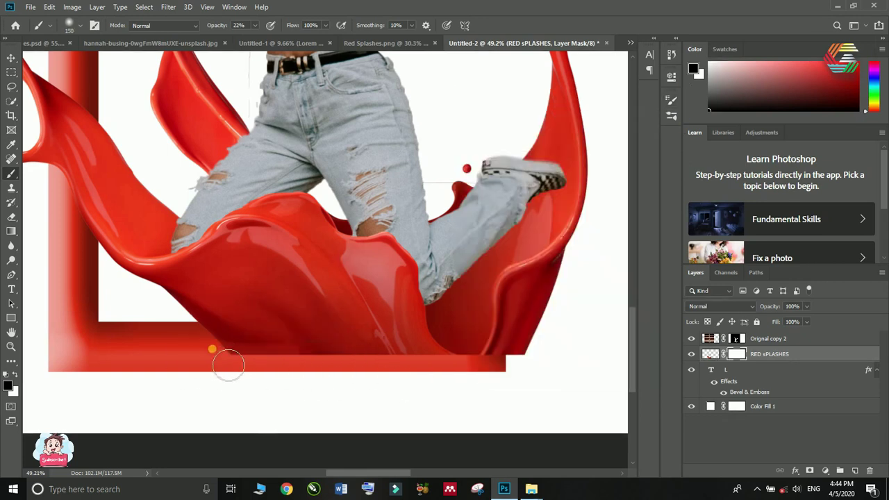
mouse_move(349, 362)
left_mouse_down()
mouse_move(448, 358)
mouse_move(367, 363)
mouse_move(370, 356)
mouse_move(514, 358)
left_mouse_up()
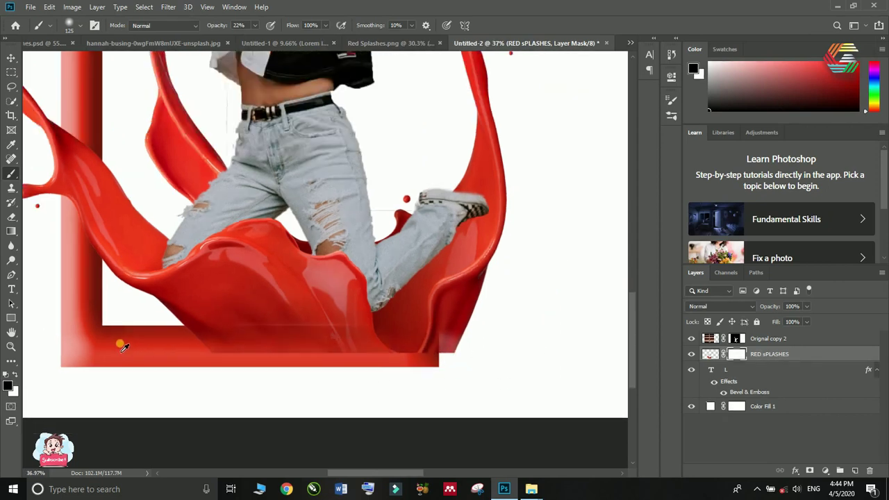
Sample the red from the L's base as the foreground colour and create a new layer above the splash layer.
scroll(223, 363, "up", 2)
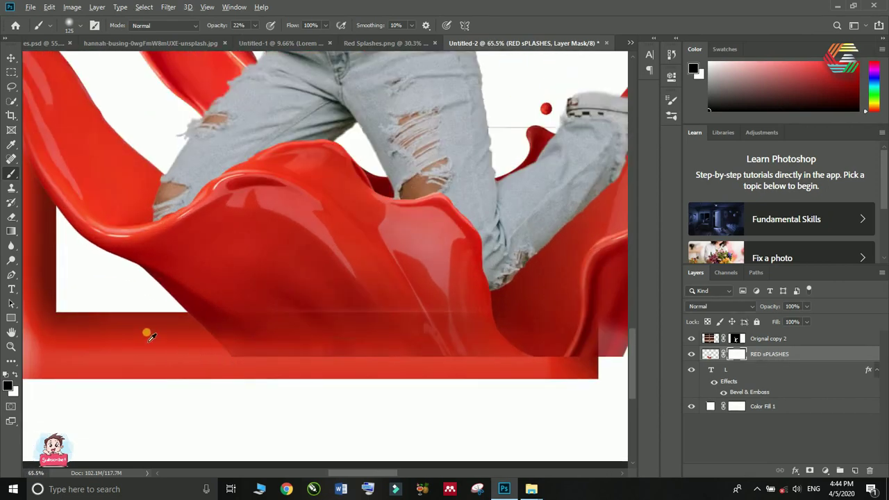
left_click(709, 354)
left_click(148, 328, "alt")
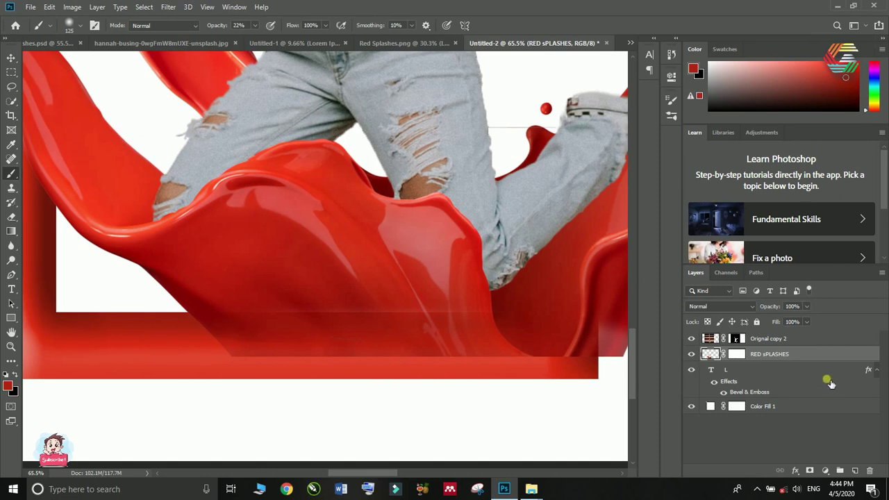
left_click(856, 472)
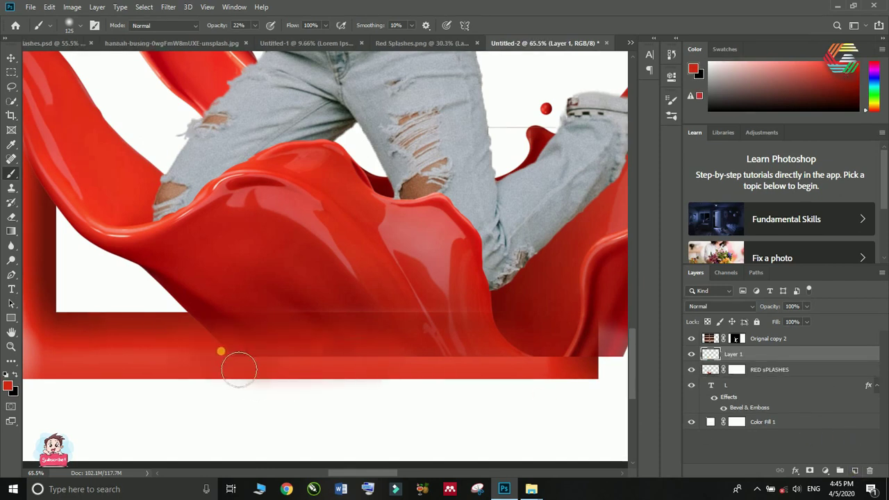
Paint the sampled red softly on the new layer along the seam between the splash and the L's base.
scroll(46, 276, "down", 3)
scroll(166, 277, "up", 3)
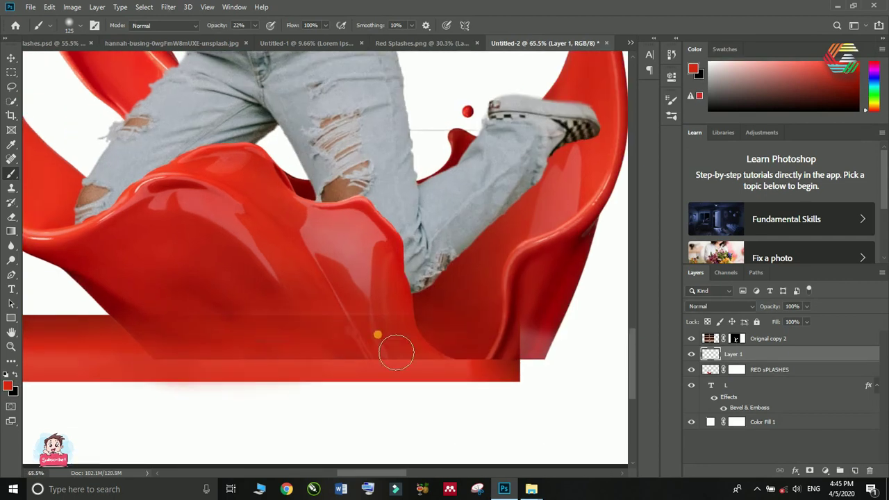
left_click(536, 369)
scroll(556, 247, "down", 1)
scroll(162, 267, "up", 4)
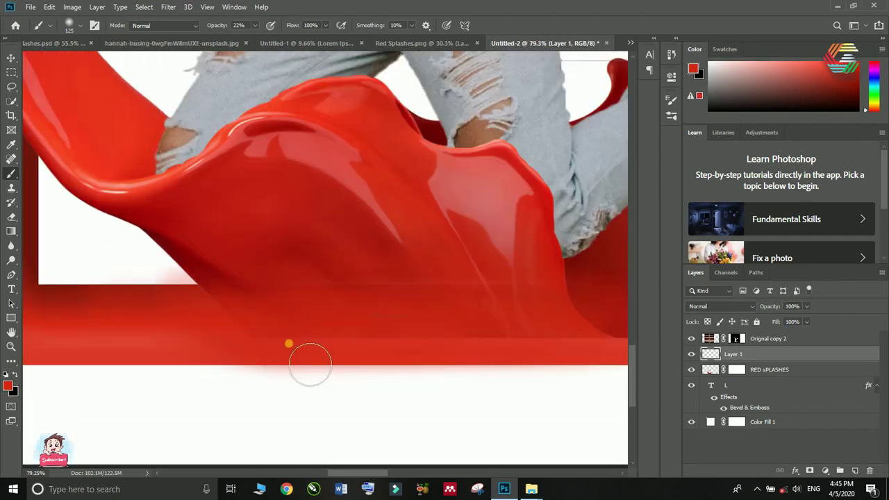
left_click_drag(310, 365, 207, 355)
scroll(322, 260, "down", 4)
scroll(417, 276, "up", 4)
scroll(330, 276, "down", 4)
scroll(505, 302, "up", 4)
left_click_drag(587, 325, 388, 337)
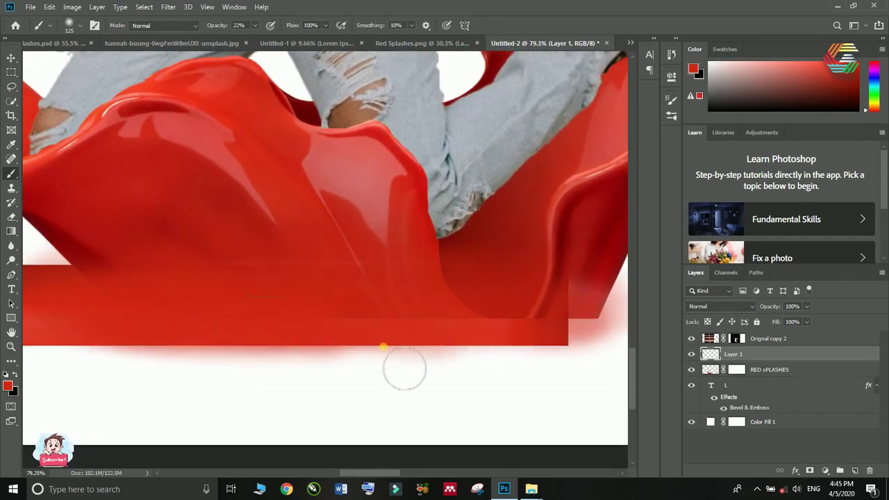
Paint the same red over the right end of the L's base to merge it with the splash's lower right edge.
scroll(478, 324, "down", 1)
mouse_move(527, 328)
left_mouse_down()
mouse_move(337, 332)
mouse_move(575, 346)
left_mouse_up()
mouse_move(457, 315)
left_mouse_down()
mouse_move(566, 341)
mouse_move(591, 289)
left_mouse_up()
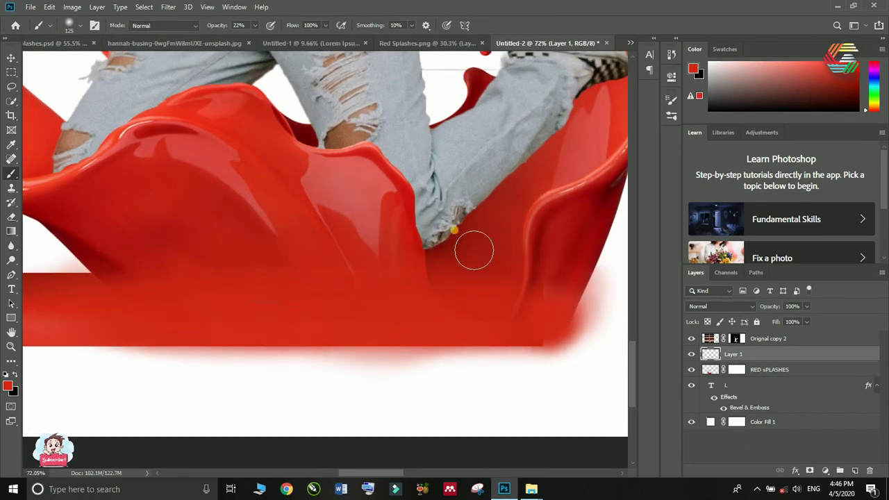
Mask out the stray thin lines around the girl on her layer mask with black.
scroll(475, 250, "down", 19)
left_click(736, 339)
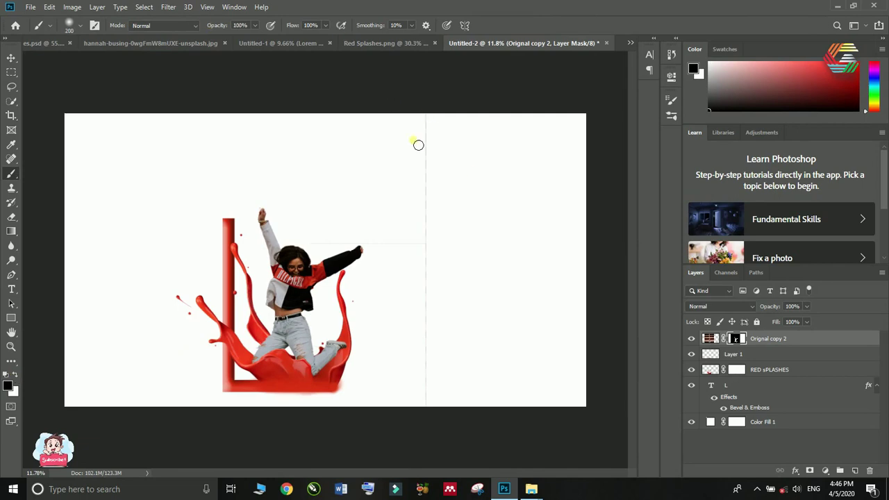
left_click_drag(428, 306, 426, 119)
scroll(301, 271, "up", 7)
Add a linear Gradient fill layer above the girl and set its angle to 95.56°.
left_click(825, 470)
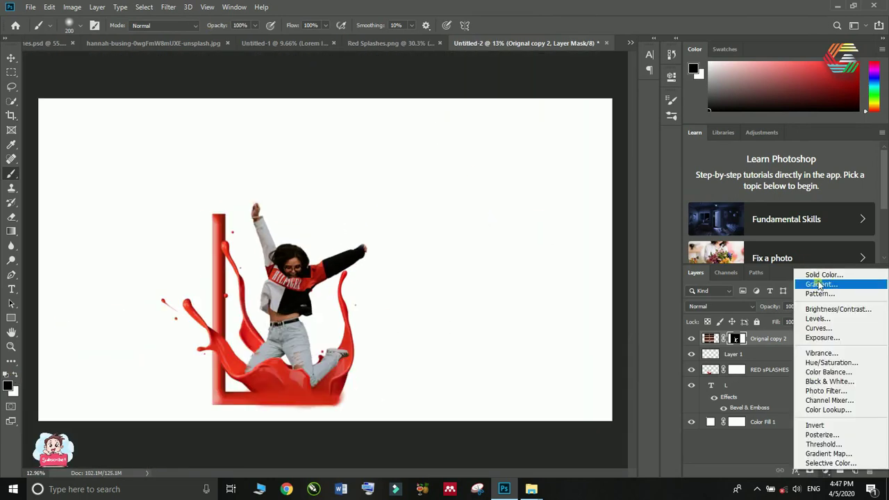
left_click(821, 285)
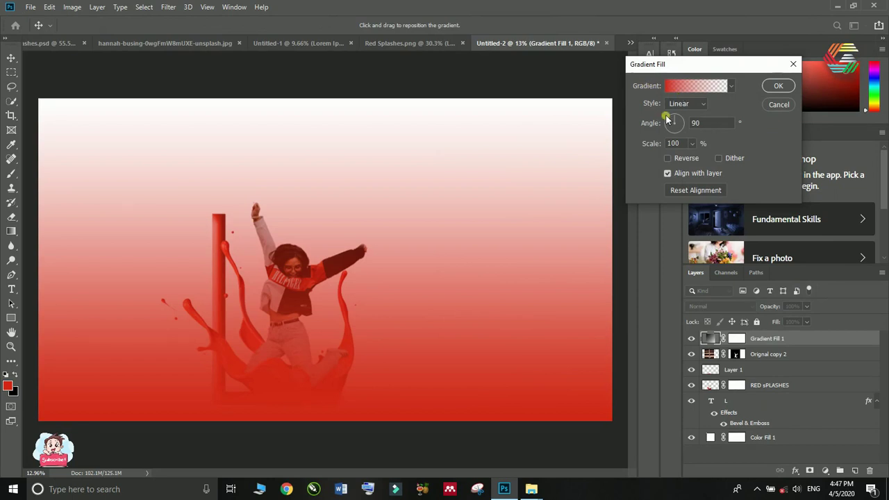
left_click_drag(677, 129, 673, 130)
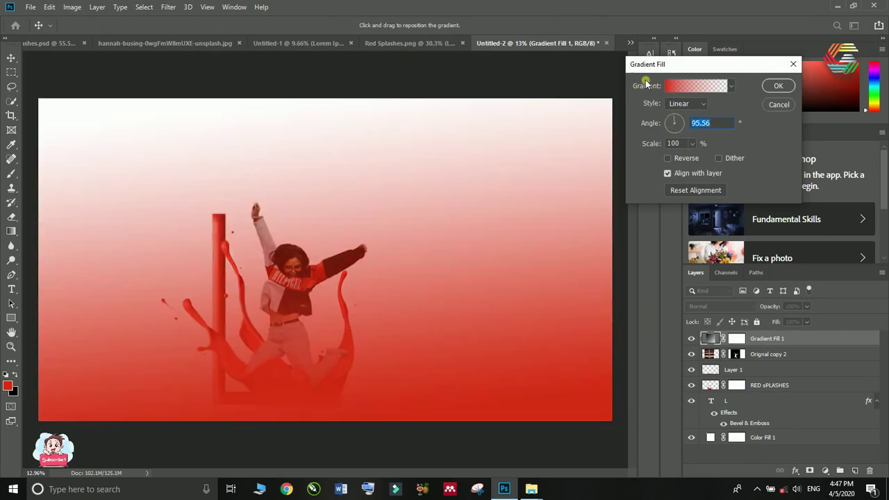
Choose the Foreground to Transparent preset for the gradient, move its transparent opacity stop inward and apply the fill.
left_click(669, 87)
left_click(675, 84)
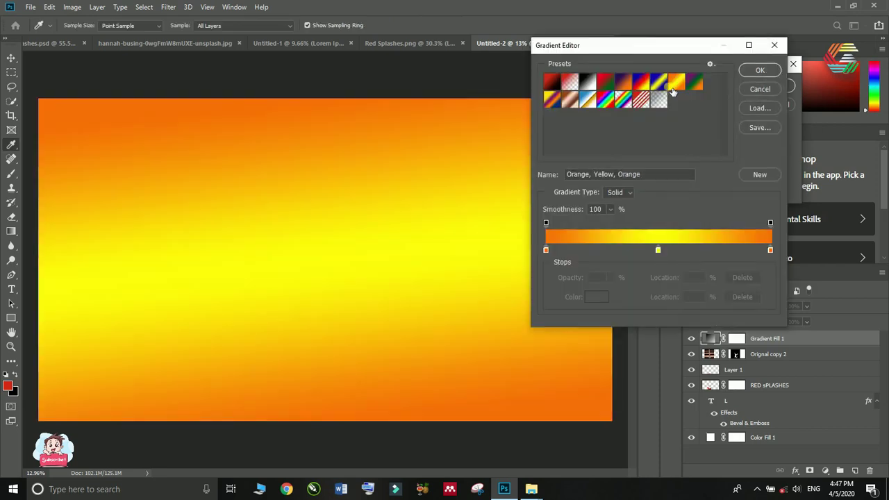
left_click(577, 85)
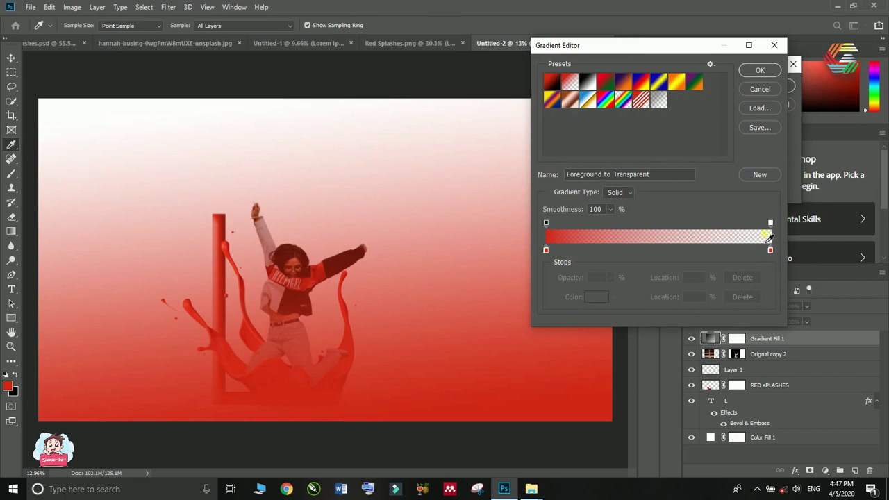
left_click_drag(770, 226, 730, 229)
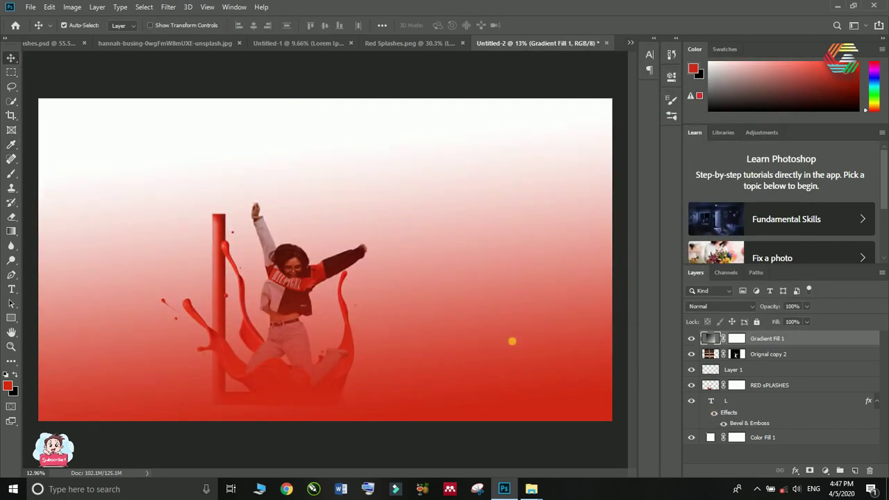
Move the gradient fill layer below the RED sPLASHES layer, directly above the L text layer.
scroll(432, 322, "down", 4)
scroll(214, 347, "up", 3)
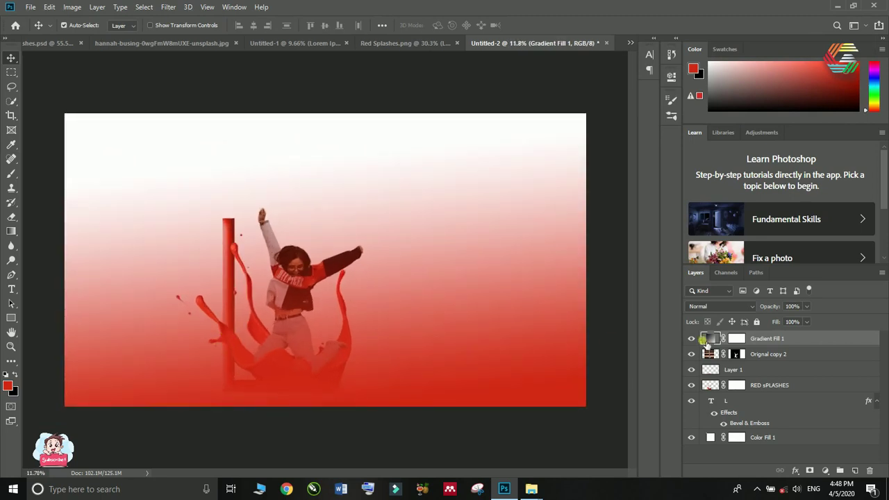
left_click_drag(757, 341, 754, 391)
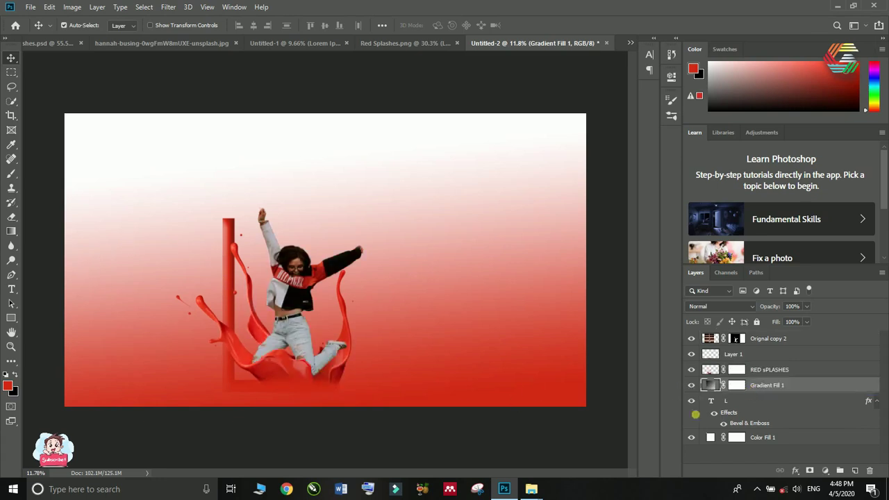
Select the girl, Layer 1, RED sPLASHES and L layers together and shift the artwork slightly right and down on the canvas.
key("ctrl")
left_click(776, 371, "ctrl")
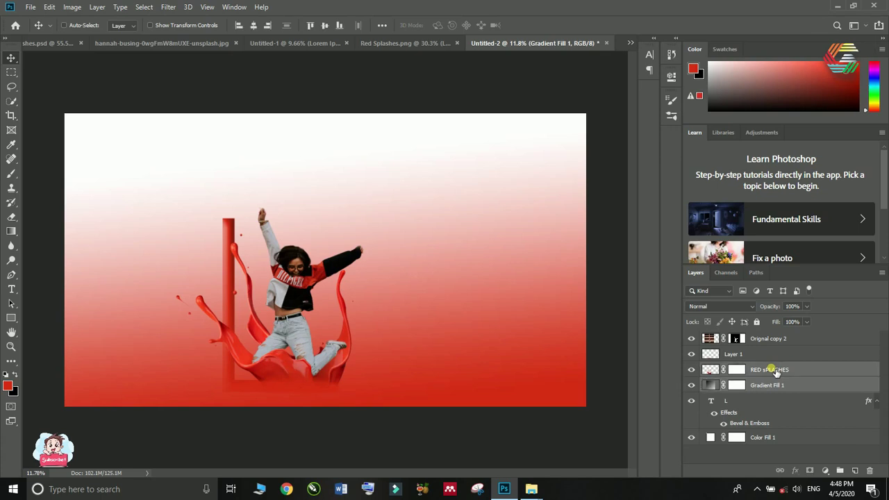
left_click(788, 350, "ctrl")
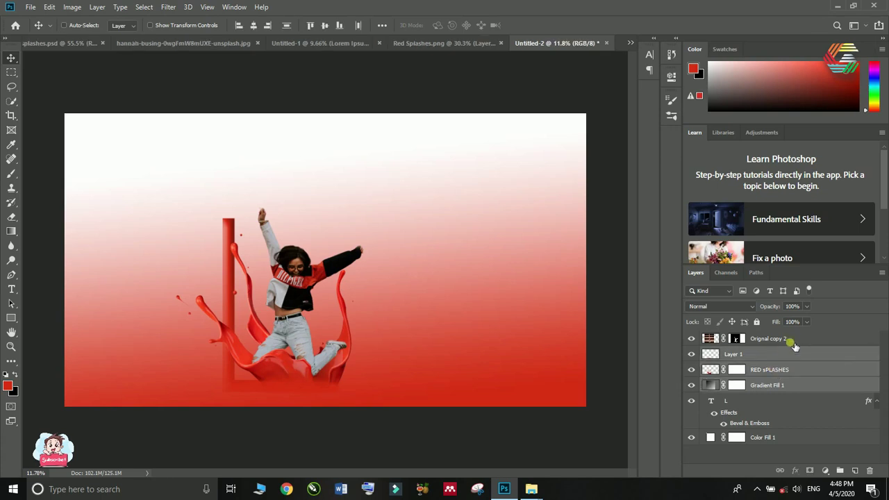
left_click(785, 389)
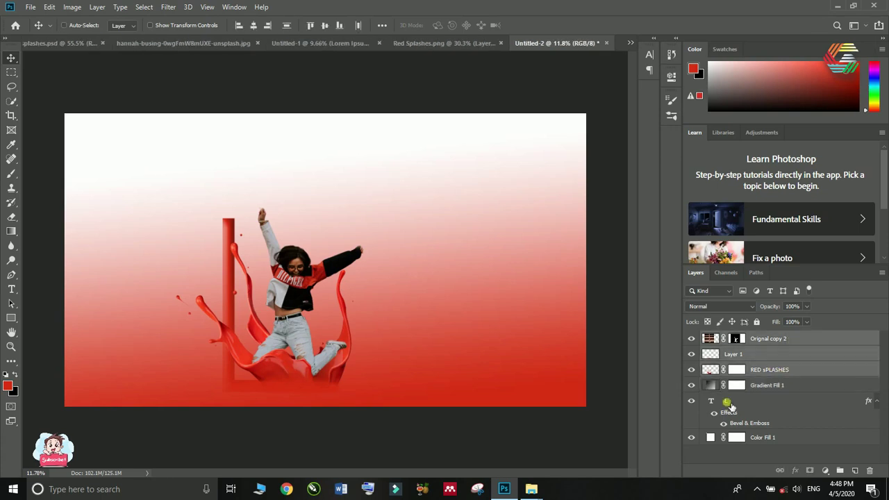
left_click(728, 400, "ctrl")
left_click_drag(290, 321, 312, 331)
left_click(274, 416)
scroll(267, 404, "up", 3)
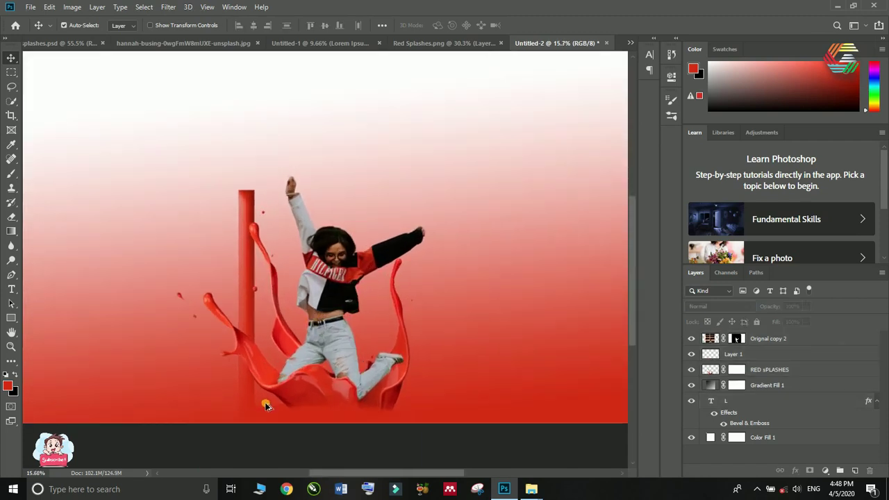
scroll(266, 402, "down", 3)
scroll(264, 399, "up", 1)
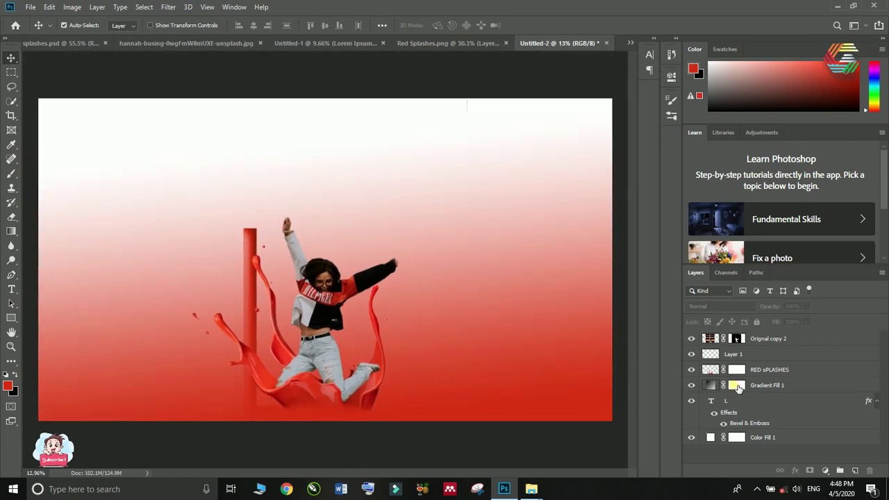
Duplicate the L, rotate the copy 180° and place it behind the girl as the frame's upper right corner.
left_click(737, 403)
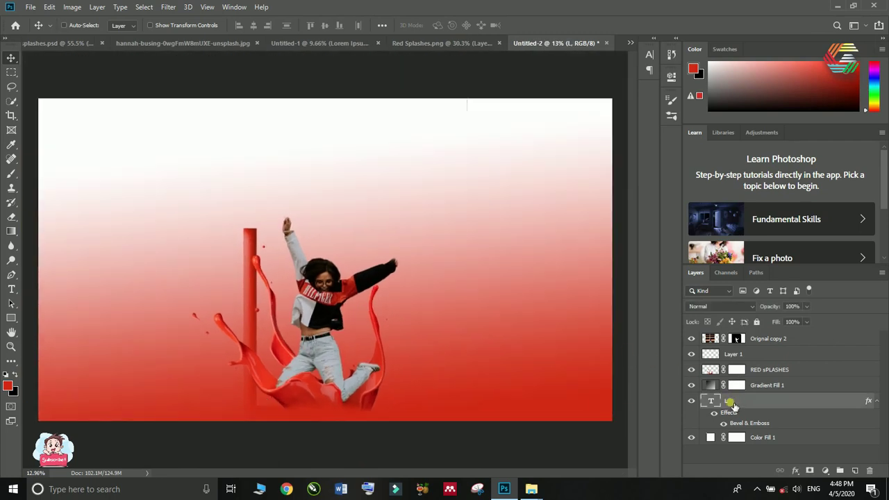
key("ctrl+j")
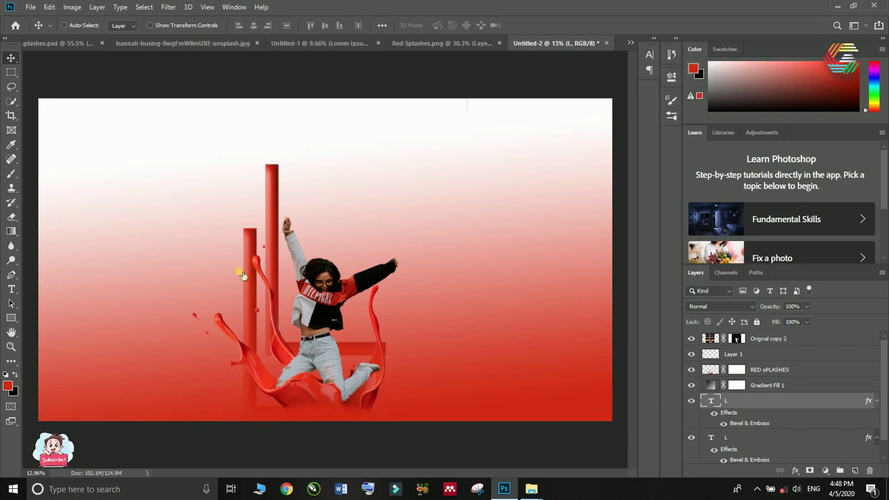
left_click(285, 187)
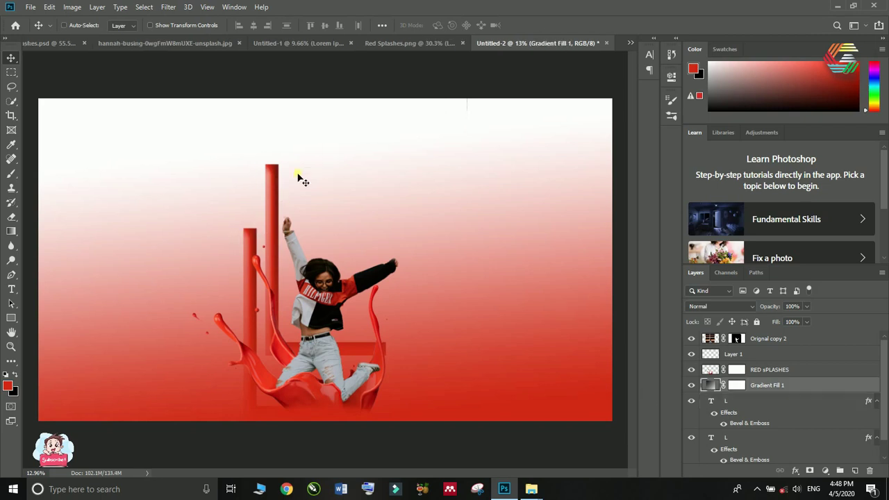
key("ctrl+t")
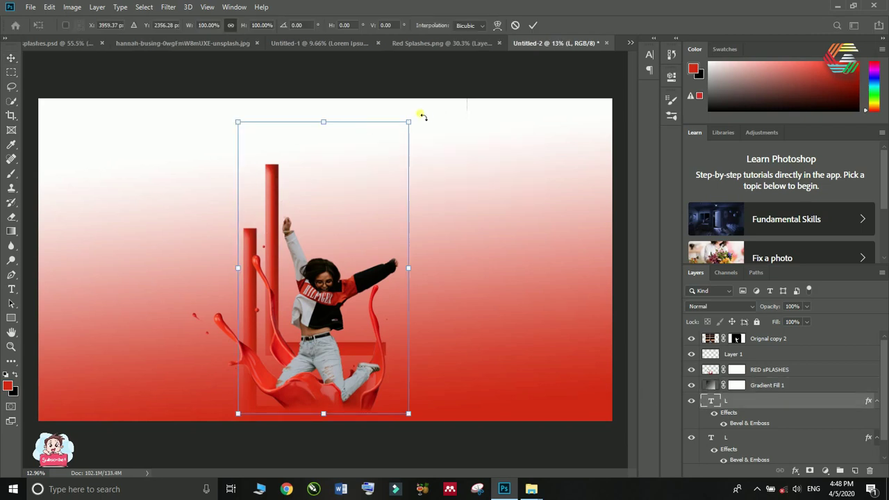
left_click_drag(422, 115, 243, 389)
left_click_drag(338, 189, 385, 228)
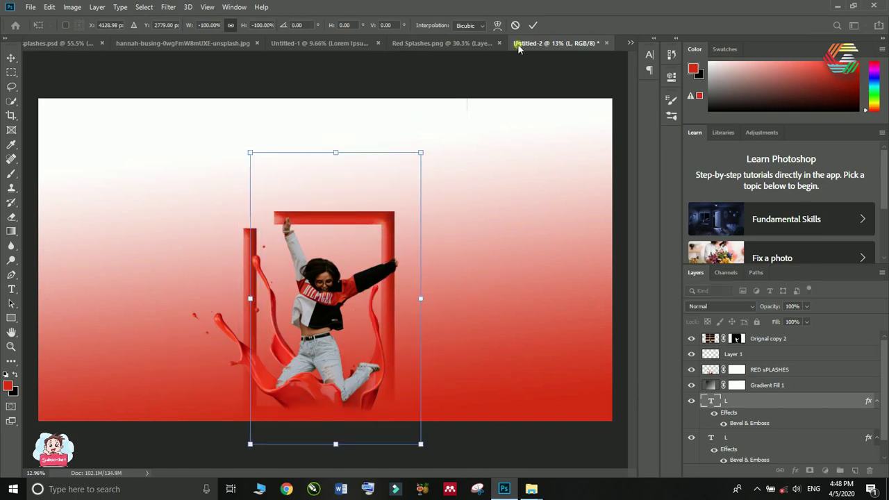
key("Return")
Scale up the girl, splashes, Layer 1 and both L letters together and reposition them around the middle of the canvas.
left_click(771, 340)
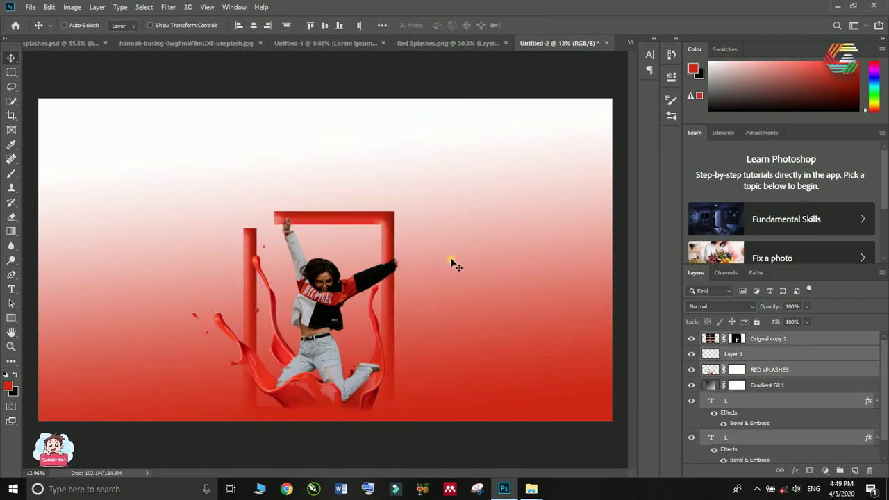
key("ctrl+t")
left_click_drag(467, 67, 542, 12)
left_click_drag(339, 311, 310, 325)
scroll(418, 281, "down", 3)
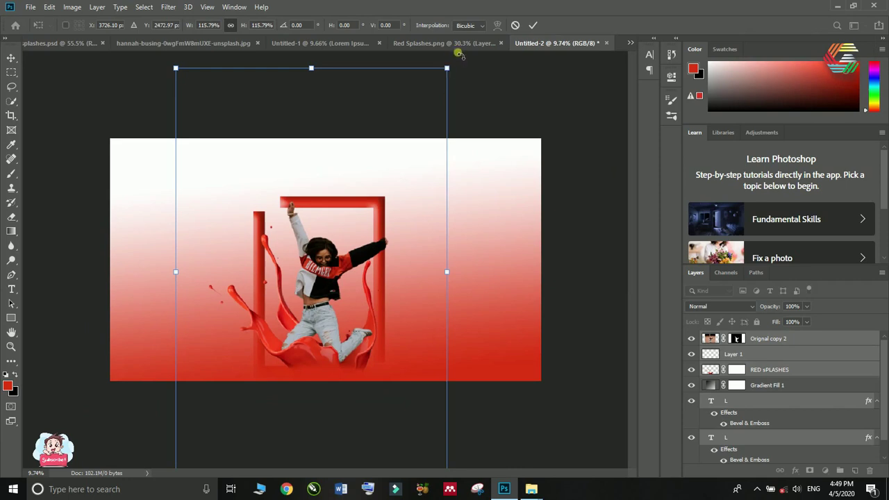
key("Return")
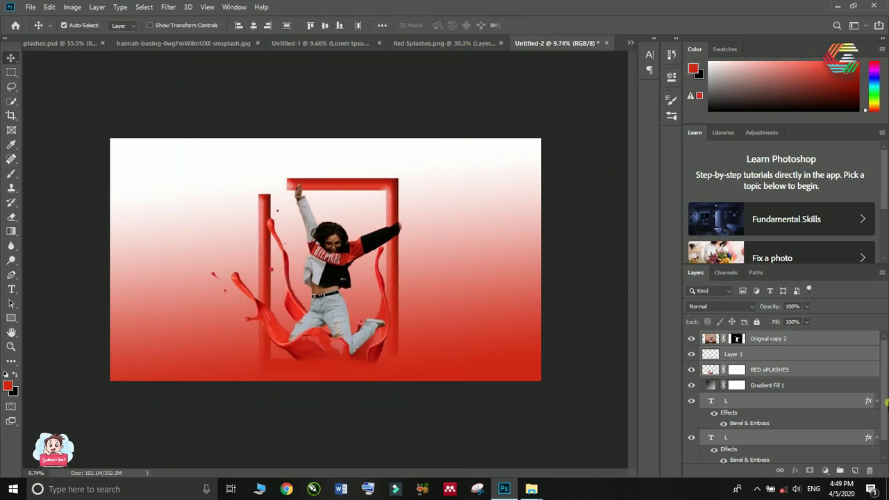
Add a left-aligned Kiona text layer reading "IF" in the canvas's upper left area, above the girl's layer.
left_click(751, 339)
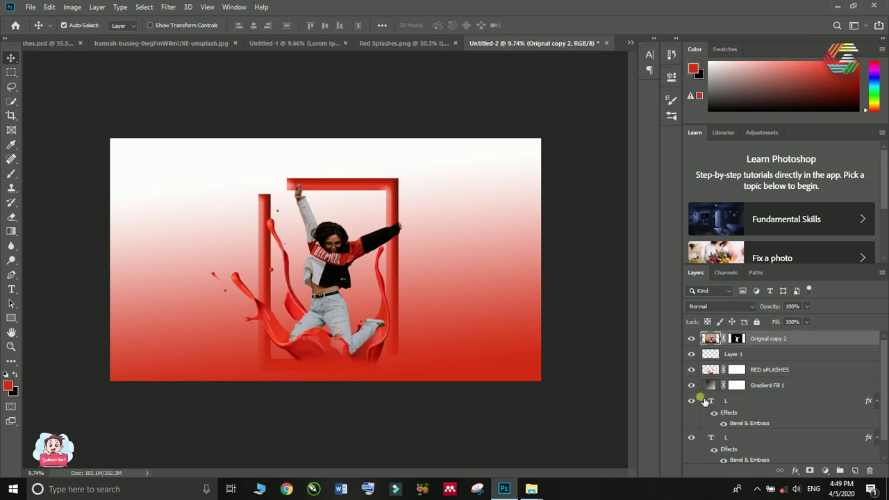
left_click(10, 290)
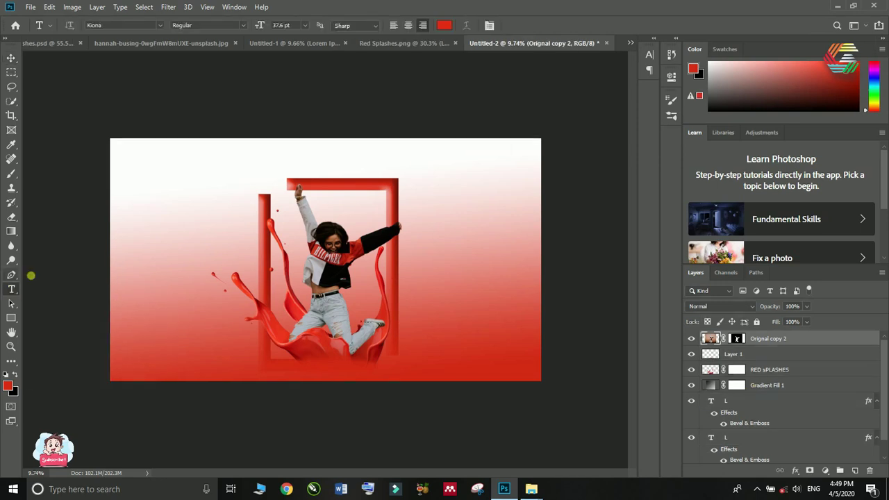
left_click(138, 200)
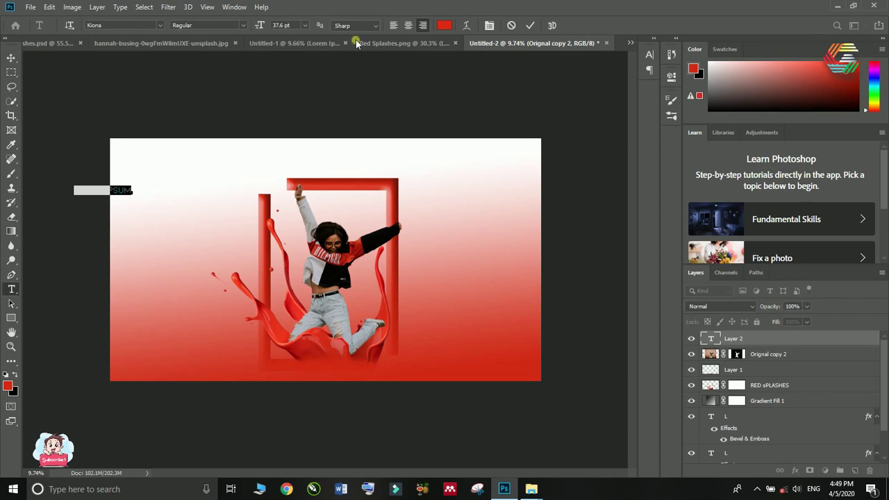
key("ctrl")
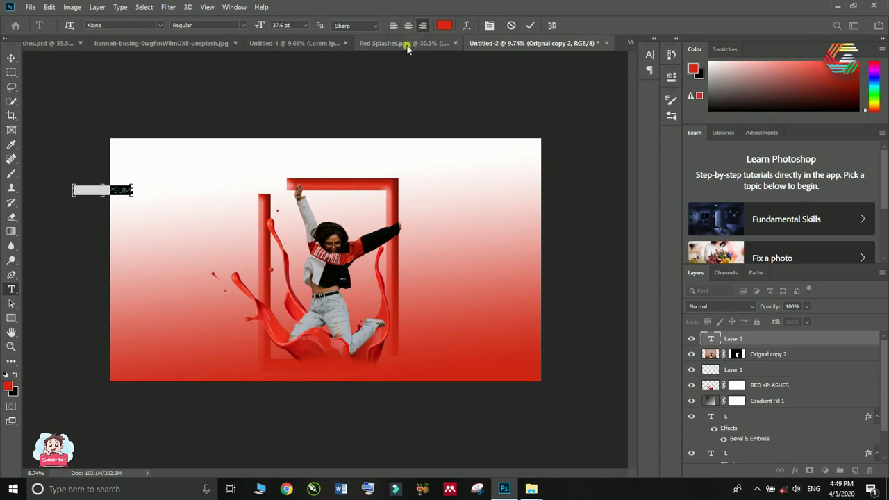
key("ctrl+t")
left_click(548, 73)
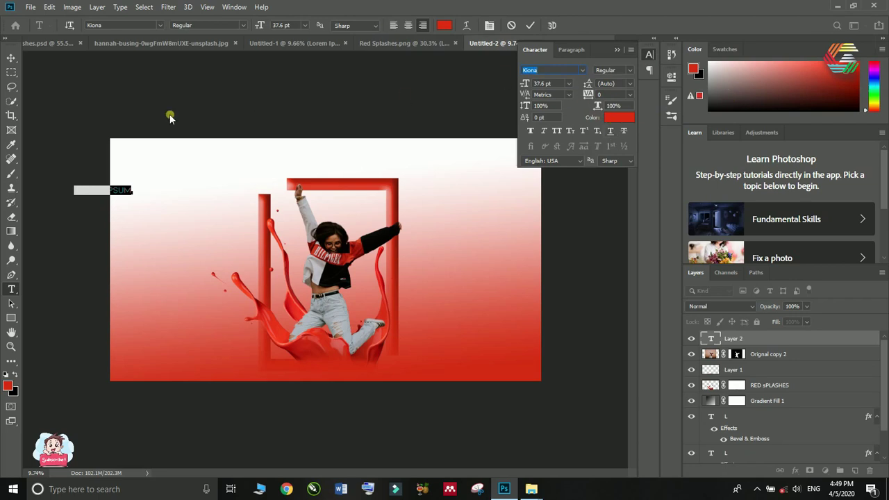
left_click(572, 50)
left_click(528, 69)
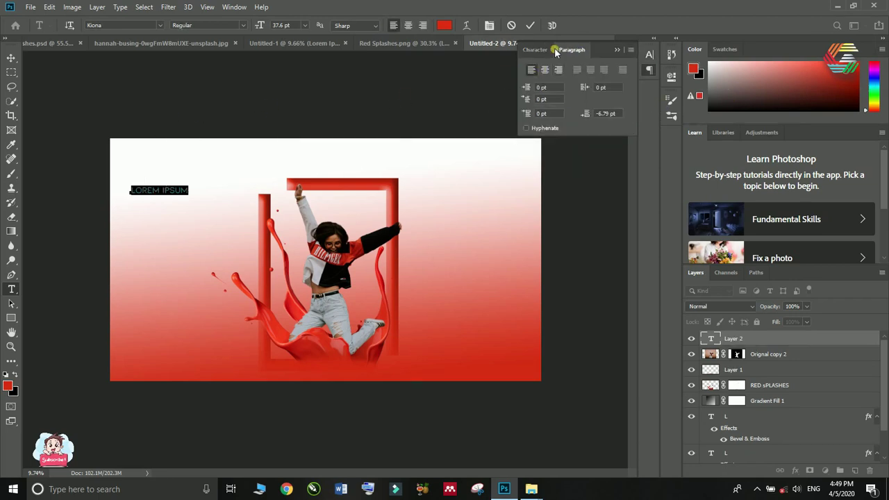
left_click(542, 50)
key("BackSpace")
left_click(572, 104)
type("LE")
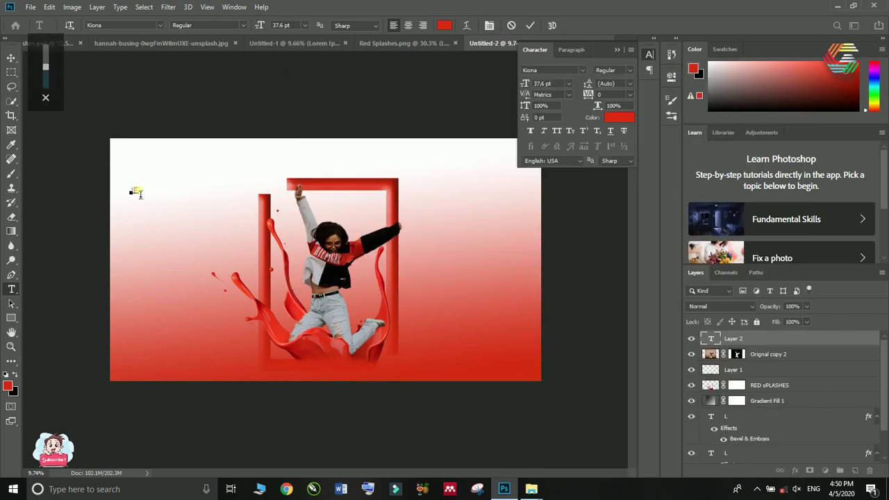
Add two separate text layers reading "YOU" and "ARE" below the word IF.
left_click(26, 223)
left_click(131, 220)
left_click_drag(190, 219, 129, 221)
type("YOU")
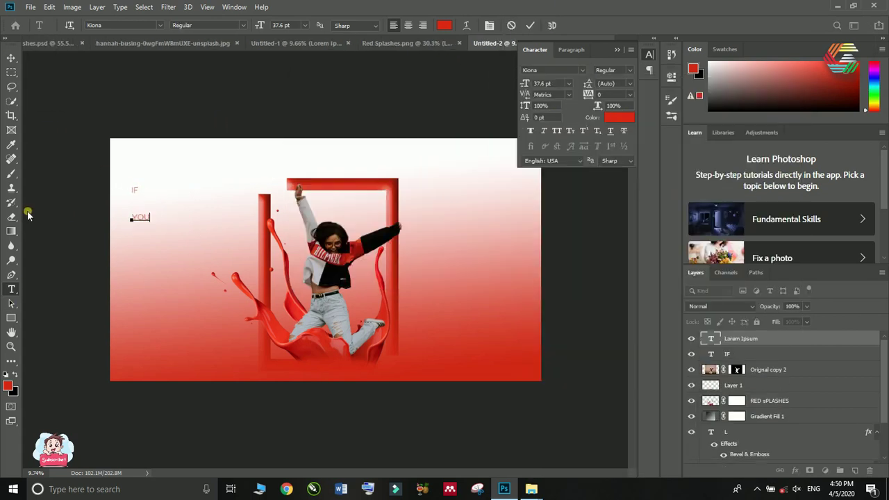
left_click(14, 216)
left_click(133, 234, "ctrl")
left_click(11, 290)
left_click(141, 249)
type("ARE")
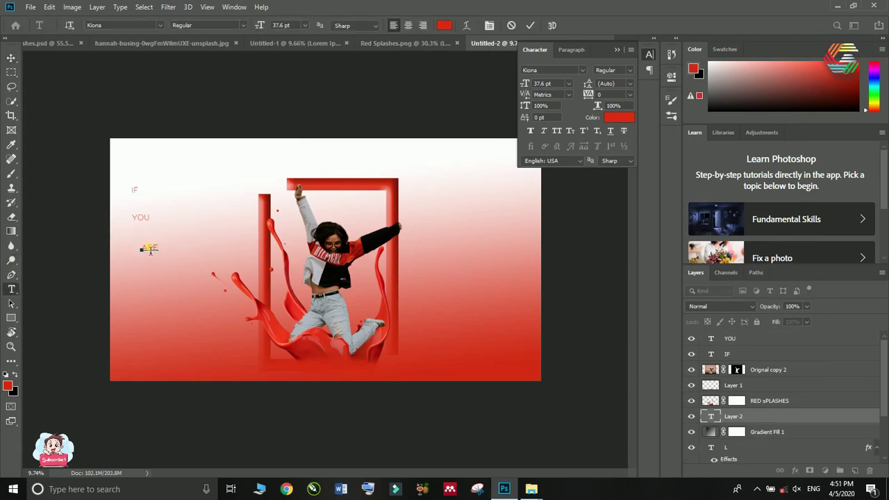
Add separate text layers reading "WAITING" and "FOR THE" below the word ARE.
left_click(11, 57)
left_click(11, 290)
left_click(150, 274)
type("WA")
left_click(13, 59)
key("t")
left_click(144, 294)
type("FOR THE")
key("Escape")
Add separate text layers reading "RIGHT TIME" and "ITS" below the FOR THE line.
key("v")
key("t")
left_click(144, 317)
type("RIGHT TIME")
key("Escape")
key("v")
key("t")
left_click(143, 334)
type("ITS")
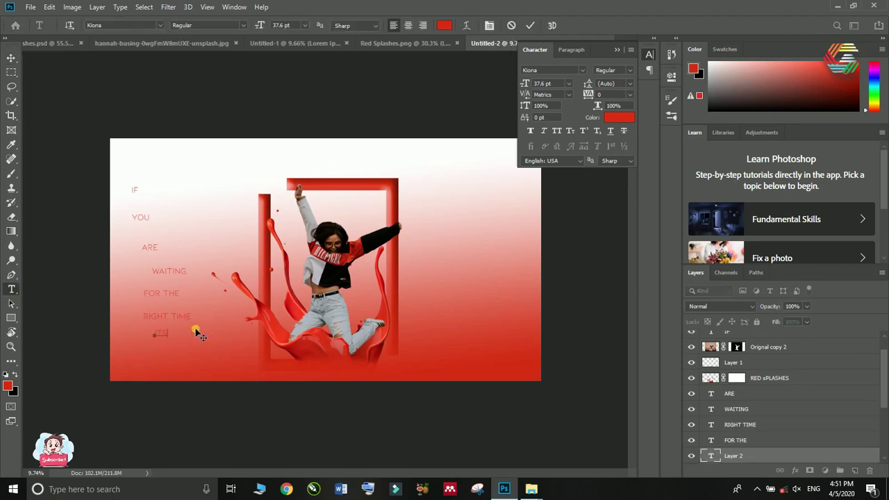
key("Escape")
Add a text layer reading "NOW" below the word ITS.
key("v")
key("t")
left_click(144, 342)
type("NOW")
key("Escape")
key("v")
Move YOU up directly beneath IF and set its text colour to near-black.
left_click(142, 221)
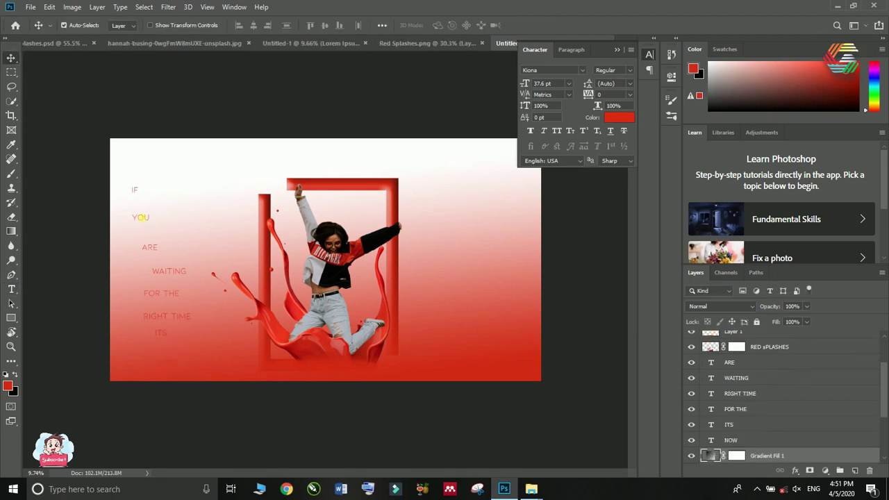
left_click_drag(145, 217, 145, 203)
left_click(145, 206)
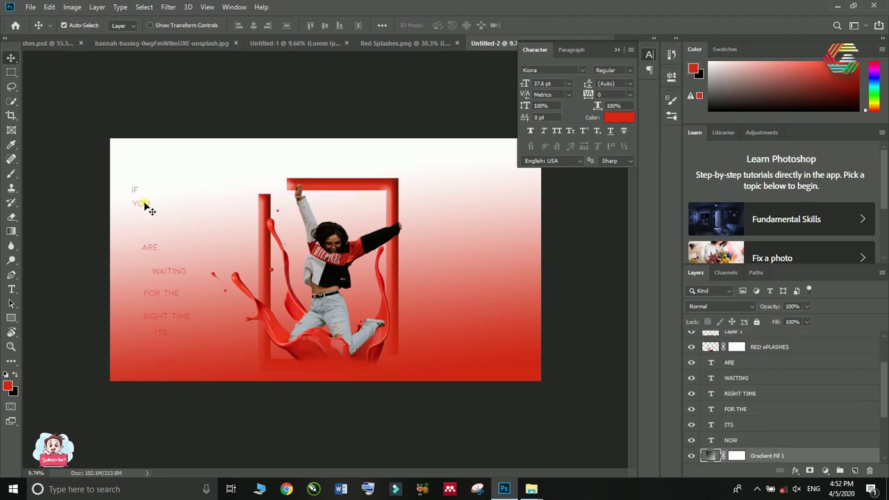
double_click(146, 207)
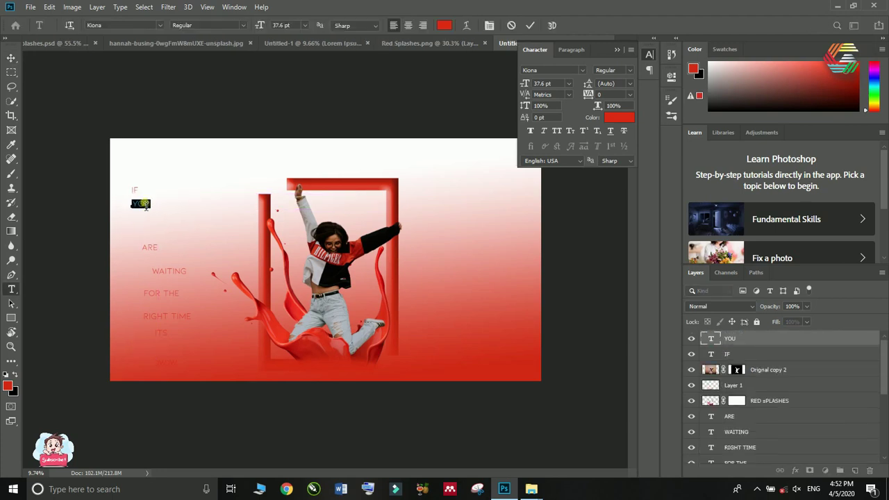
left_click(611, 119)
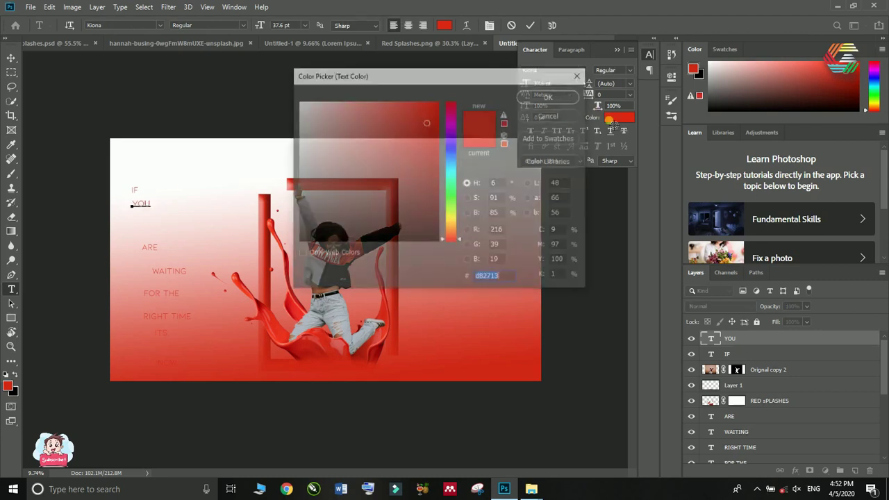
left_click(382, 239)
left_click(581, 96)
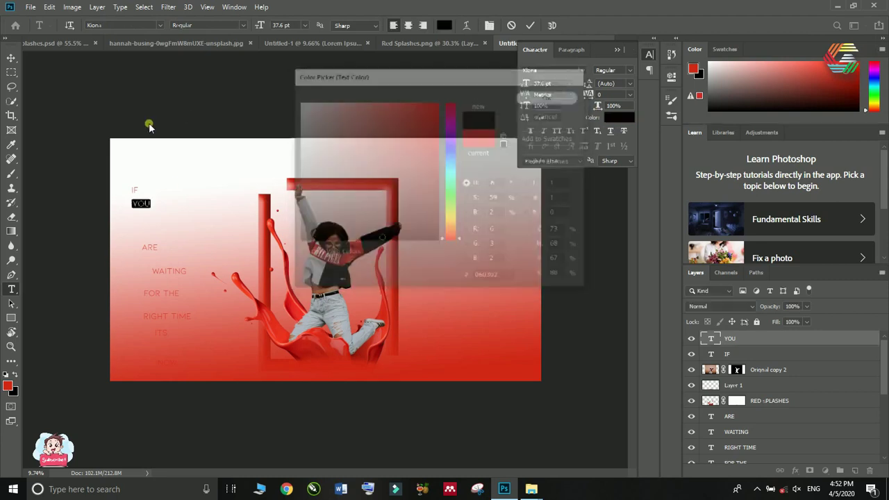
left_click(530, 25)
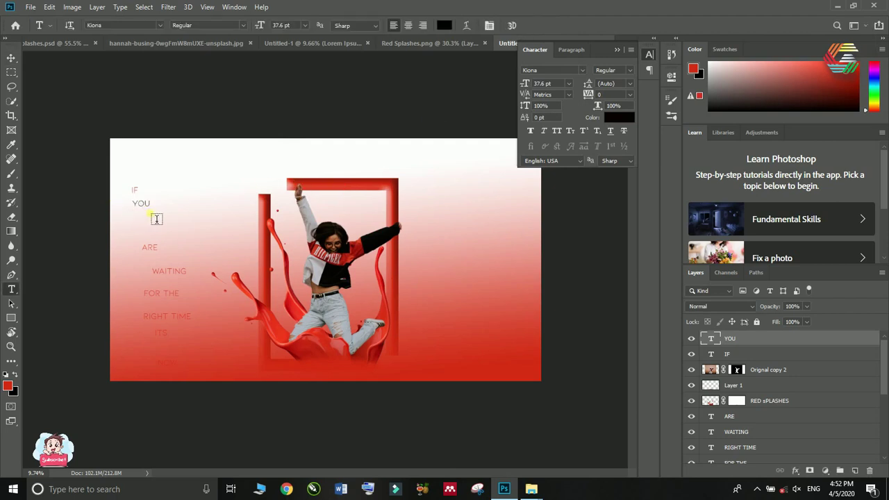
Enlarge YOU with Free Transform into the dominant word and position it under IF.
key("ctrl+t")
left_click_drag(150, 209, 208, 259)
left_click_drag(179, 219, 173, 207)
key("Return")
Recolour ARE black, rotate it to read vertically and place it against the right side of YOU.
double_click(200, 246)
left_click_drag(150, 249, 185, 212, "ctrl")
left_click(444, 25)
left_click(301, 238)
key("Return")
key("ctrl+t")
key("ctrl+t")
key("ctrl+Return")
left_click_drag(205, 244, 224, 205, "ctrl")
Place the word IF just above the Y of the enlarged YOU.
left_click_drag(135, 191, 171, 189, "ctrl")
double_click(137, 184)
key("ctrl+t")
left_click(10, 58)
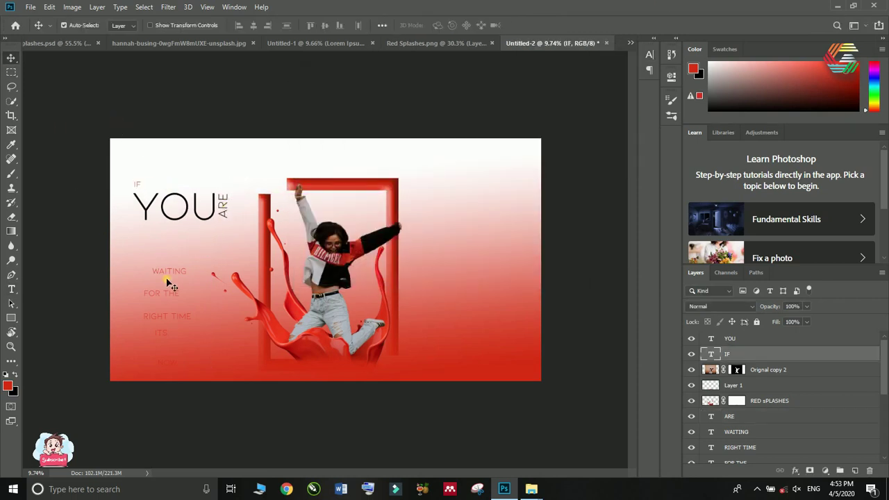
Set WAITING to bright red, enlarge it to nearly the width of YOU and centre it beneath that word.
left_click_drag(169, 273, 176, 244)
double_click(177, 242)
left_click(448, 26)
key("ctrl+t")
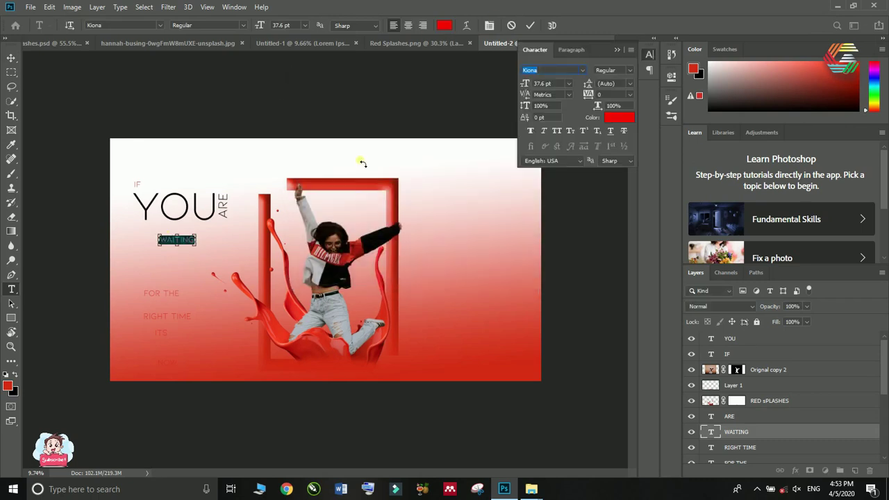
key("ctrl+Return")
key("ctrl+t")
left_click_drag(196, 235, 258, 215)
left_click_drag(209, 230, 189, 236)
key("Return")
Move FOR THE up beneath WAITING and set its text colour to black.
left_click_drag(161, 293, 186, 255)
double_click(185, 256)
left_click(445, 25)
left_click(550, 96)
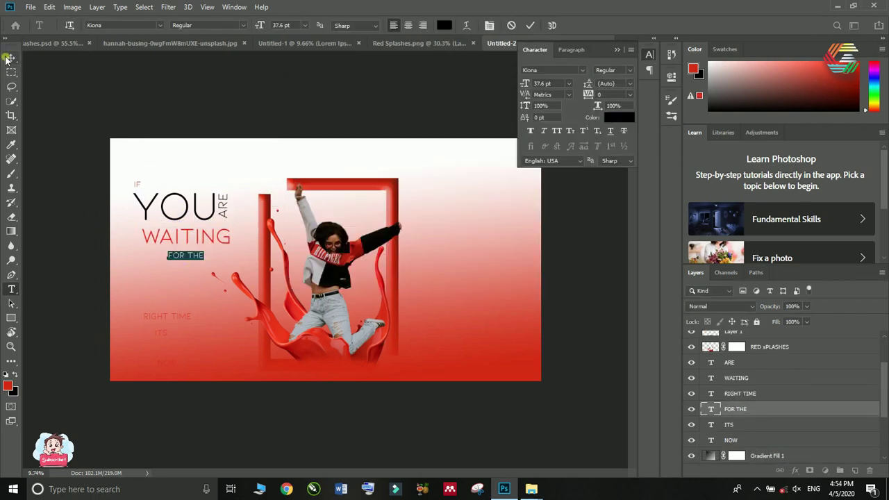
left_click(10, 58)
Move RIGHT TIME beneath FOR THE, colour it black and enlarge it slightly wider than the WAITING line.
left_click_drag(169, 316, 187, 270)
double_click(184, 267)
left_click(444, 25)
left_click_drag(415, 237, 419, 242)
left_click(550, 96)
left_click(10, 58)
key("ctrl+t")
left_click_drag(207, 263, 185, 269)
key("Return")
Move ITS up beneath RIGHT TIME and set its text colour to black.
left_click_drag(162, 336, 178, 283)
double_click(177, 283)
left_click(612, 118)
left_click(421, 230)
left_click(546, 96)
left_click(11, 58)
Recolour NOW white, enlarge it to about 214 pt and place it beneath ITS at the bottom of the text block.
left_click(767, 455)
double_click(711, 440)
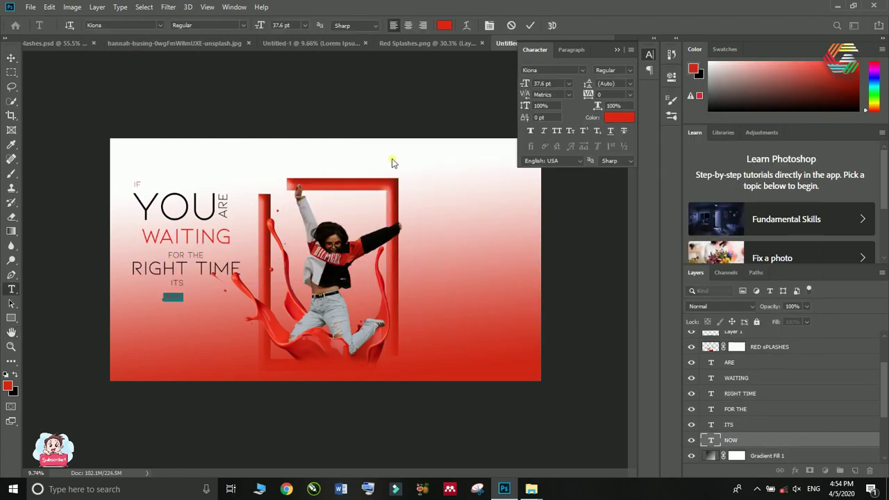
left_click(611, 118)
left_click(293, 89)
left_click(548, 96)
key("ctrl+Return")
key("ctrl+t")
left_click_drag(184, 302, 256, 342)
left_click_drag(221, 321, 178, 318)
key("Return")
scroll(141, 316, "up", 3)
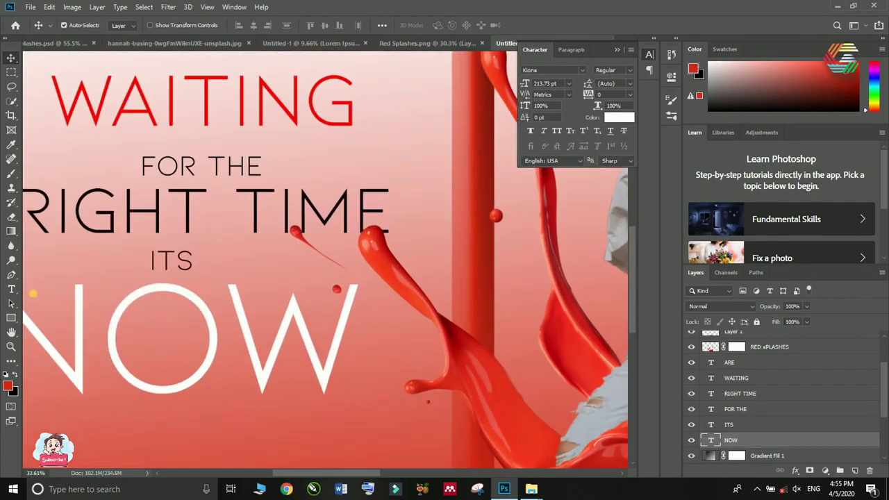